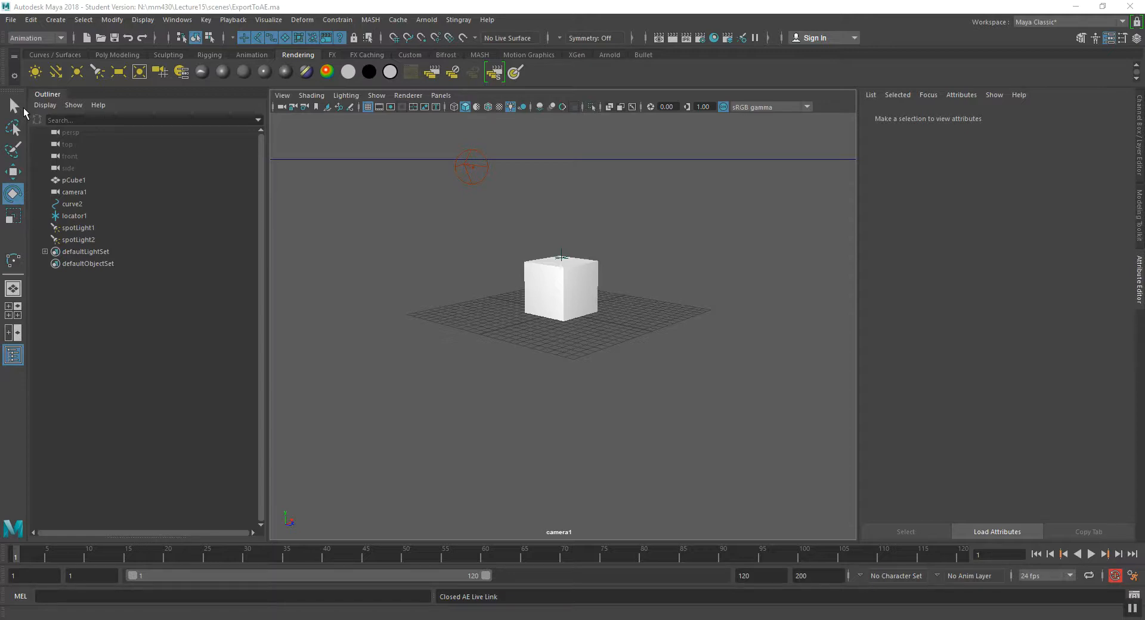
- Start the Adobe After Effects Live Link for the scene and move its window clear of the object list
{"action": "left_click", "coordinate": [12, 21]}
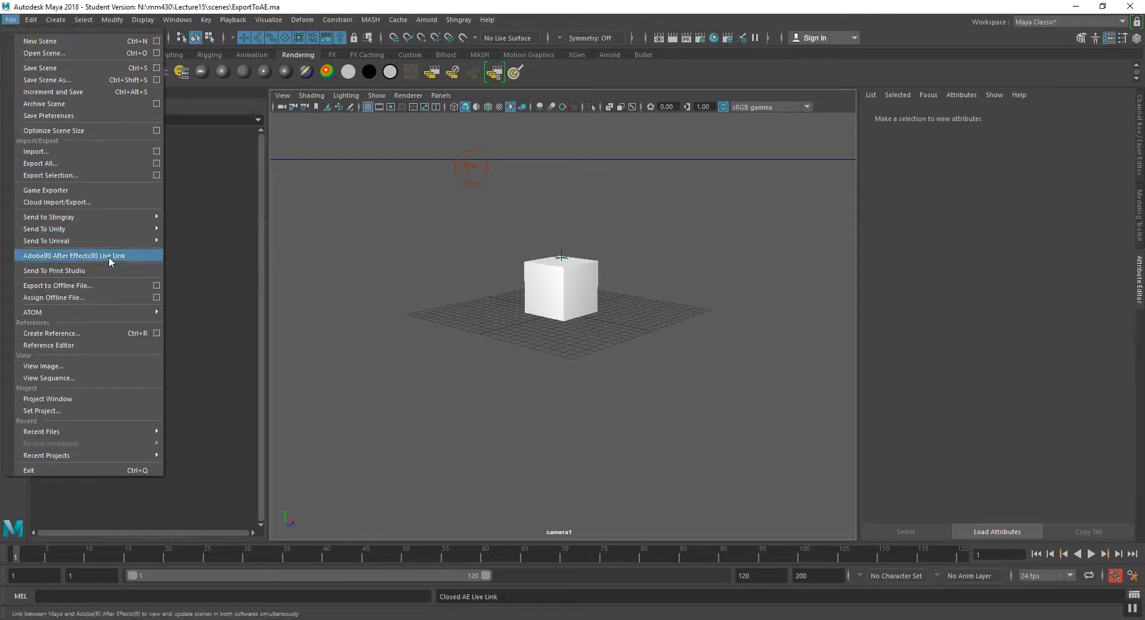
{"action": "left_click", "coordinate": [82, 256]}
{"action": "left_click", "coordinate": [83, 20]}
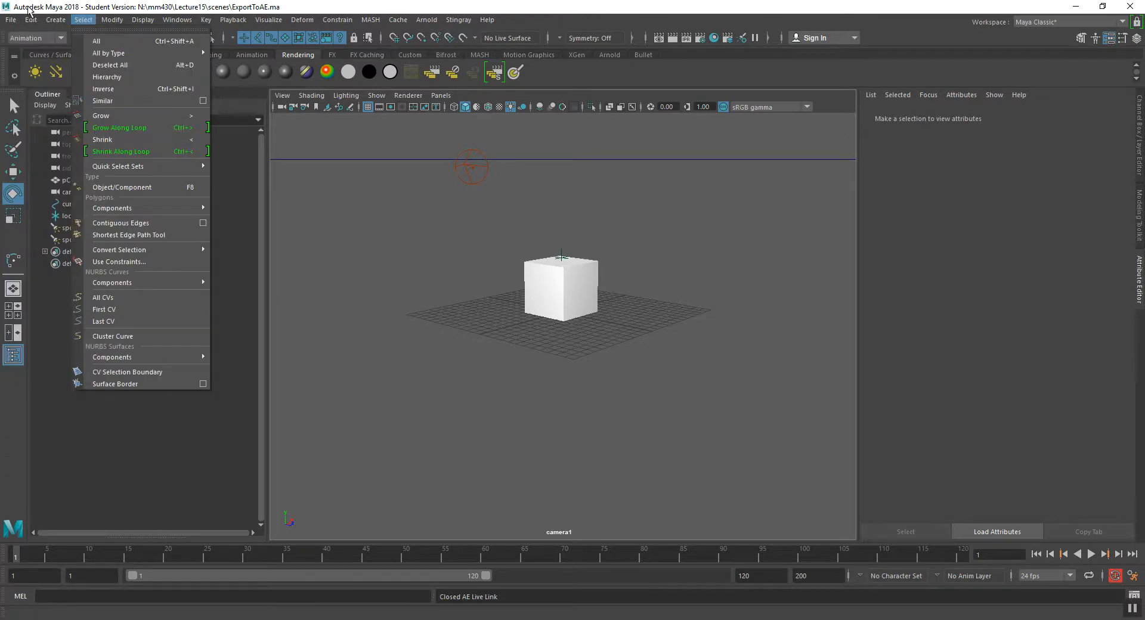
{"action": "left_click", "coordinate": [15, 19]}
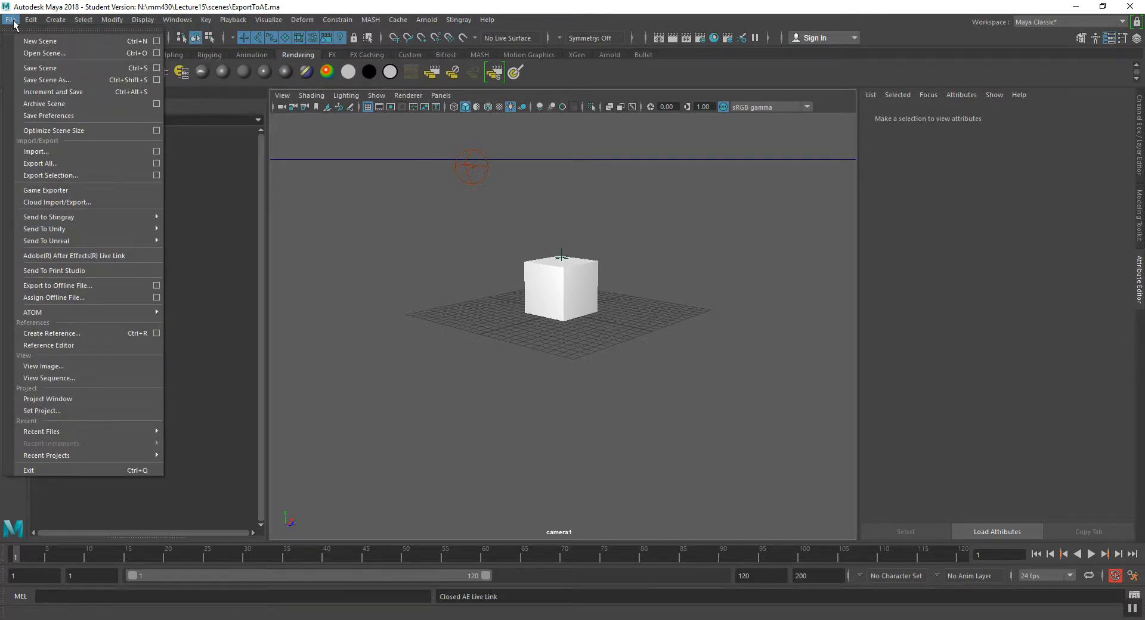
{"action": "left_click", "coordinate": [13, 20]}
{"action": "left_click", "coordinate": [31, 19]}
{"action": "left_click", "coordinate": [11, 21]}
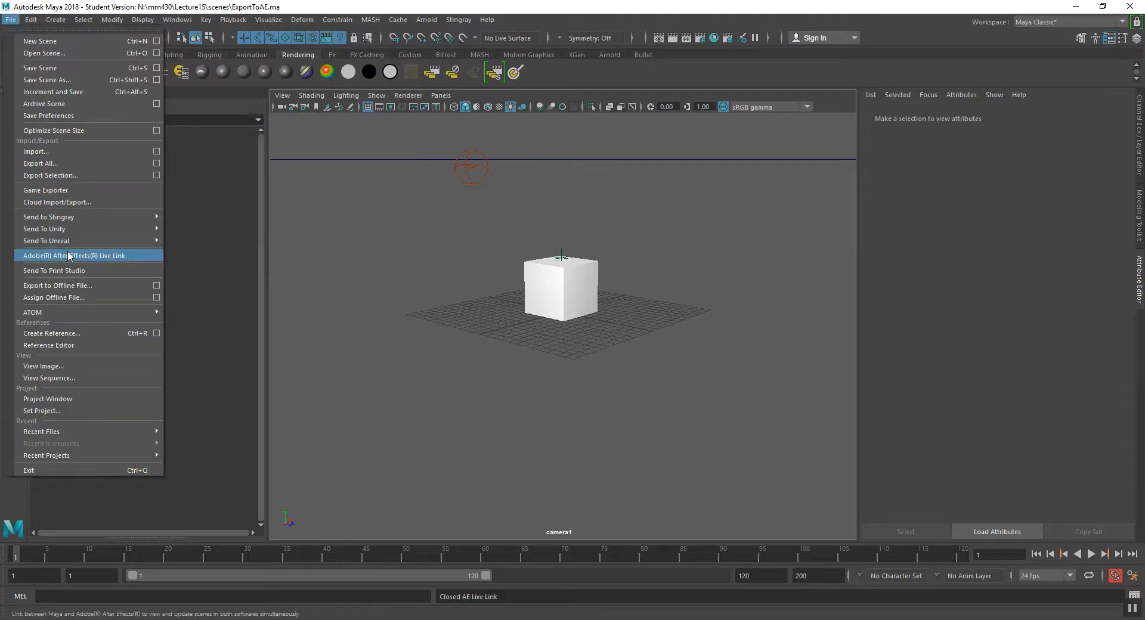
{"action": "left_click", "coordinate": [77, 256]}
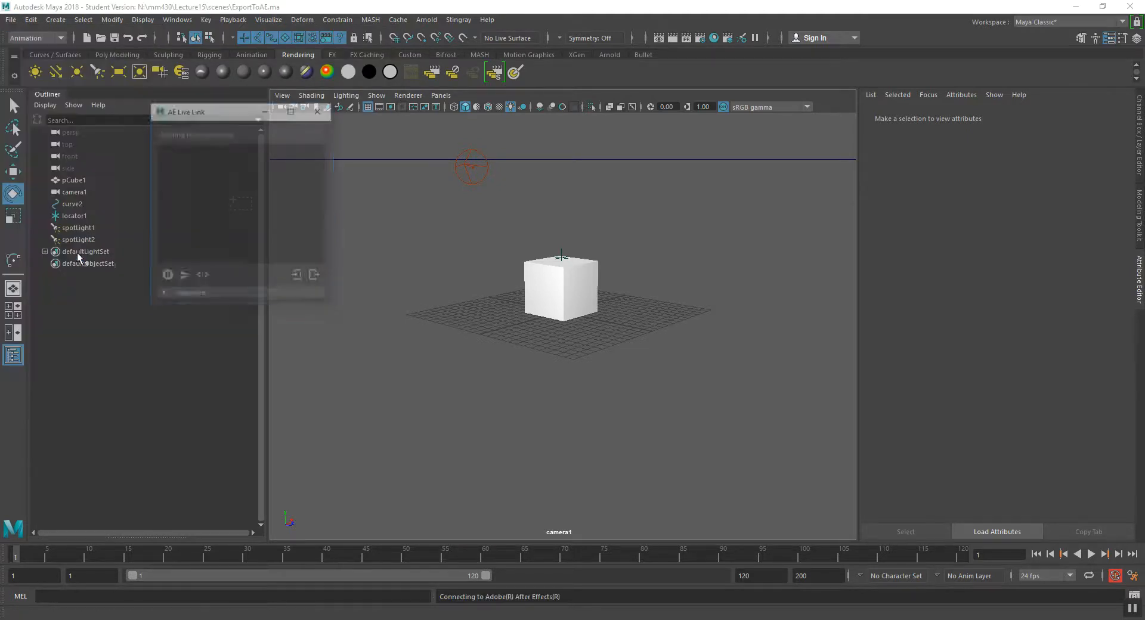
{"action": "left_click_drag", "start_coordinate": [231, 113], "coordinate": [295, 130]}
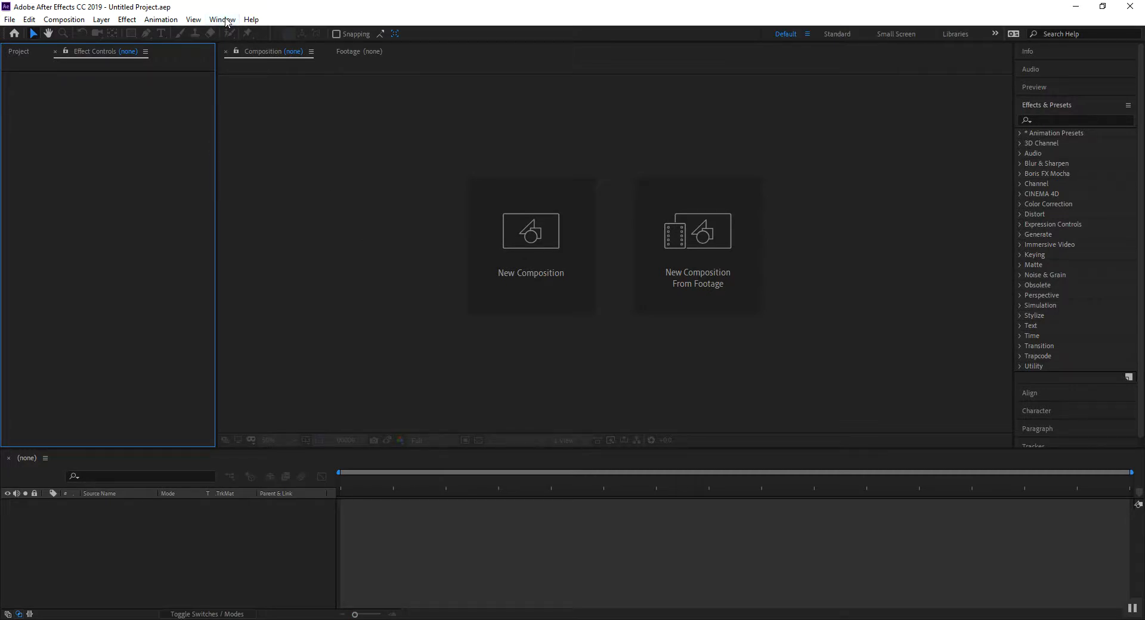
- Switch to After Effects, open the Autodesk Maya Live Link extension and widen its panel
{"action": "left_click", "coordinate": [227, 21]}
{"action": "mouse_move", "coordinate": [253, 85]}
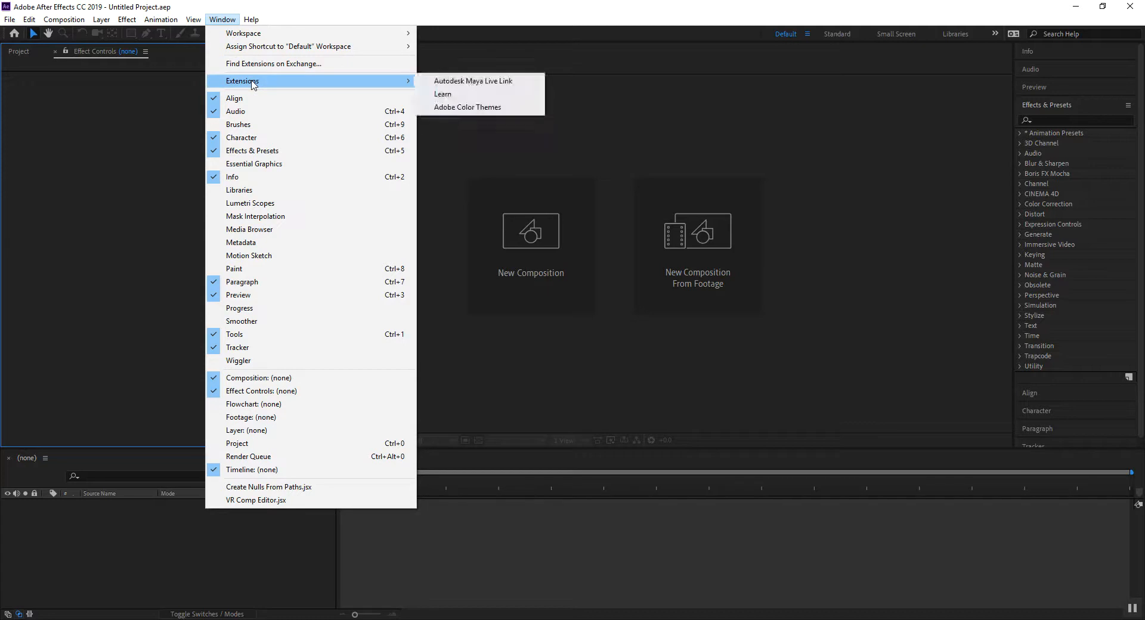
{"action": "left_click", "coordinate": [495, 87]}
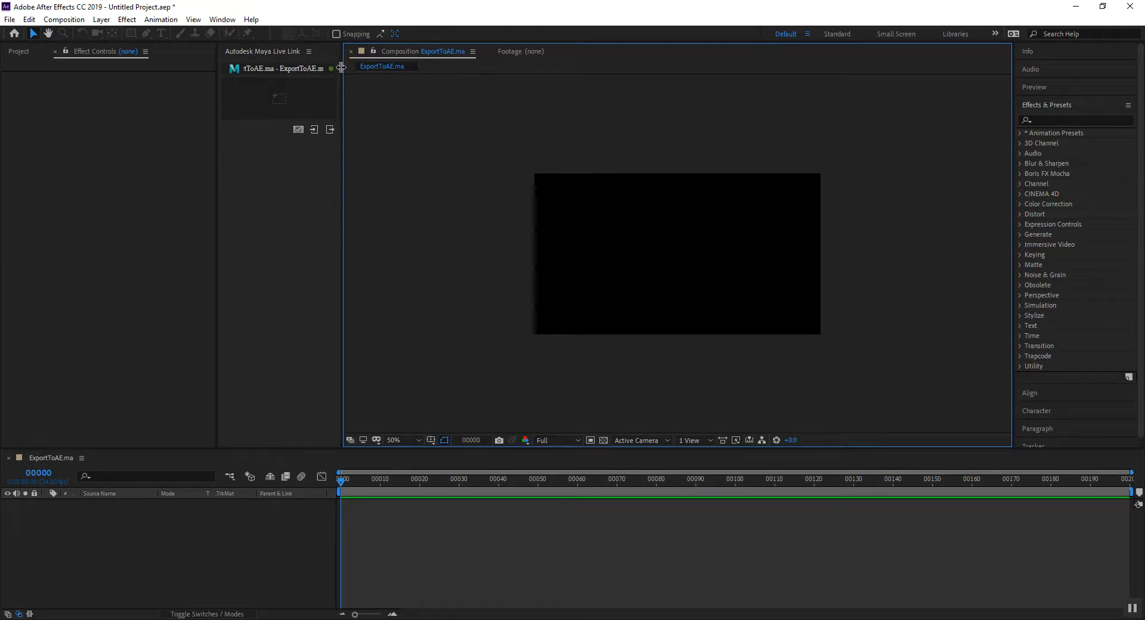
{"action": "left_click_drag", "start_coordinate": [343, 67], "coordinate": [448, 70]}
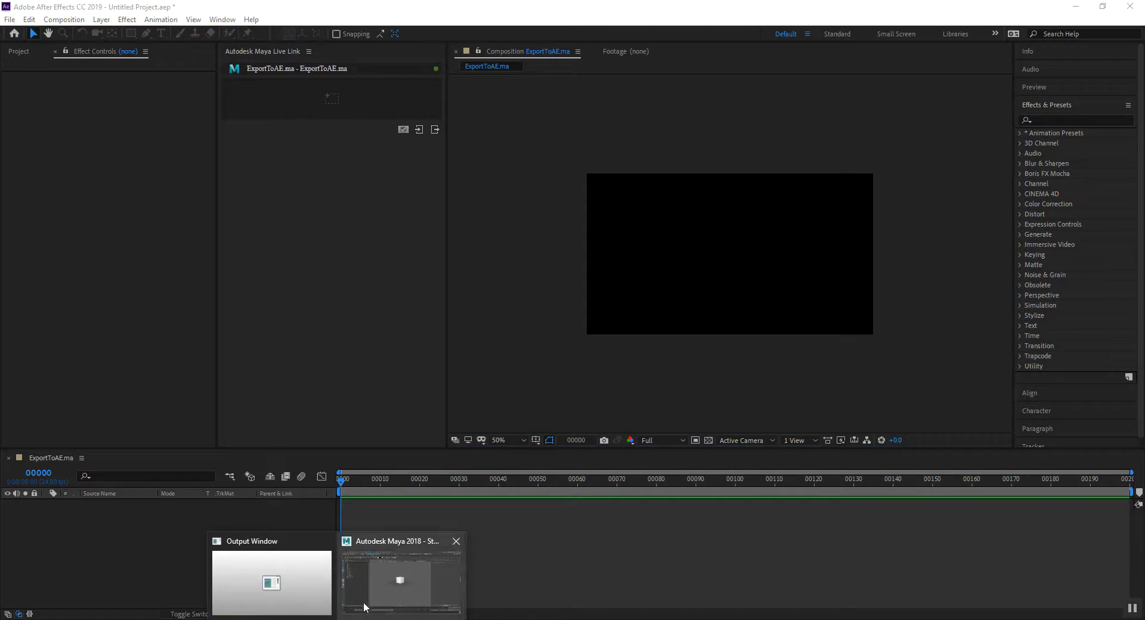
- Switch to Maya and check the image size in the render settings
{"action": "left_click", "coordinate": [377, 584]}
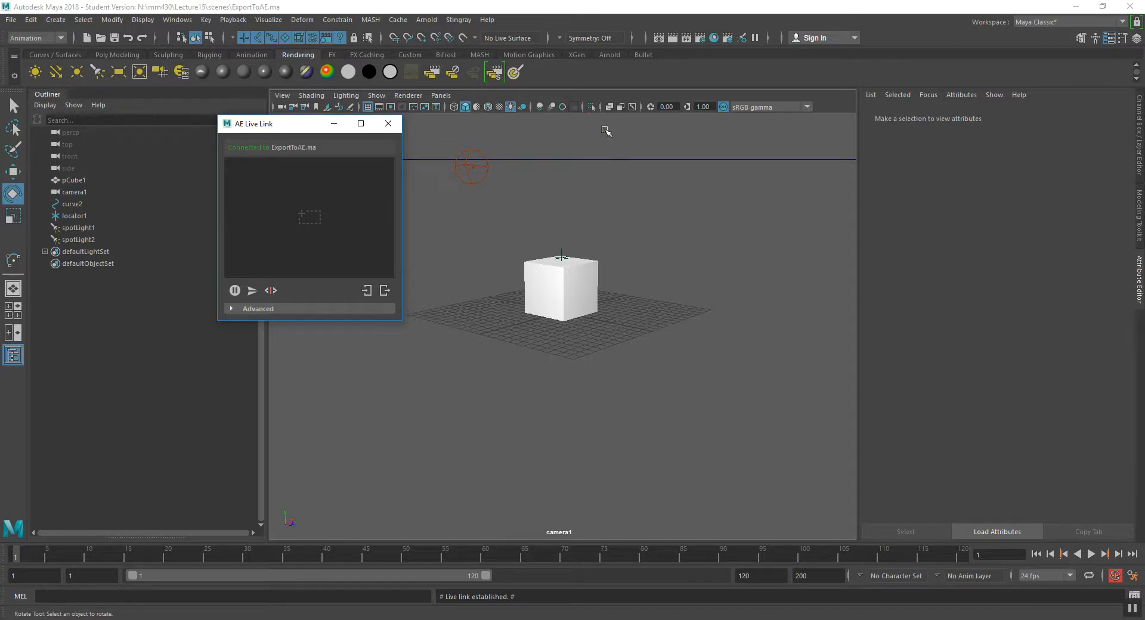
{"action": "left_click", "coordinate": [700, 38]}
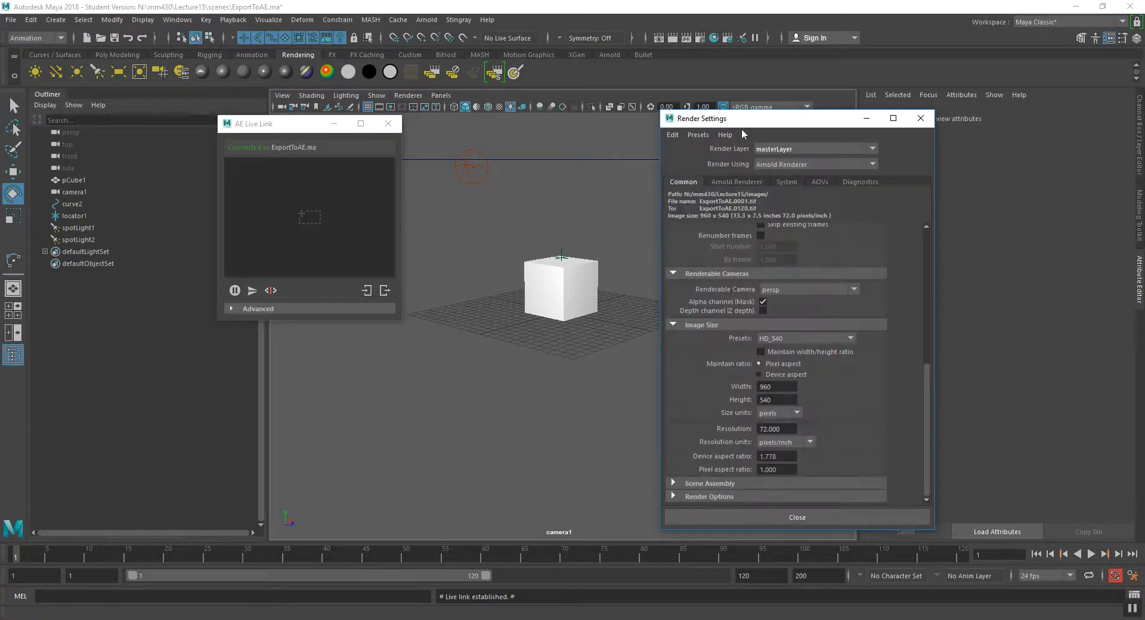
{"action": "left_click_drag", "start_coordinate": [742, 126], "coordinate": [634, 75]}
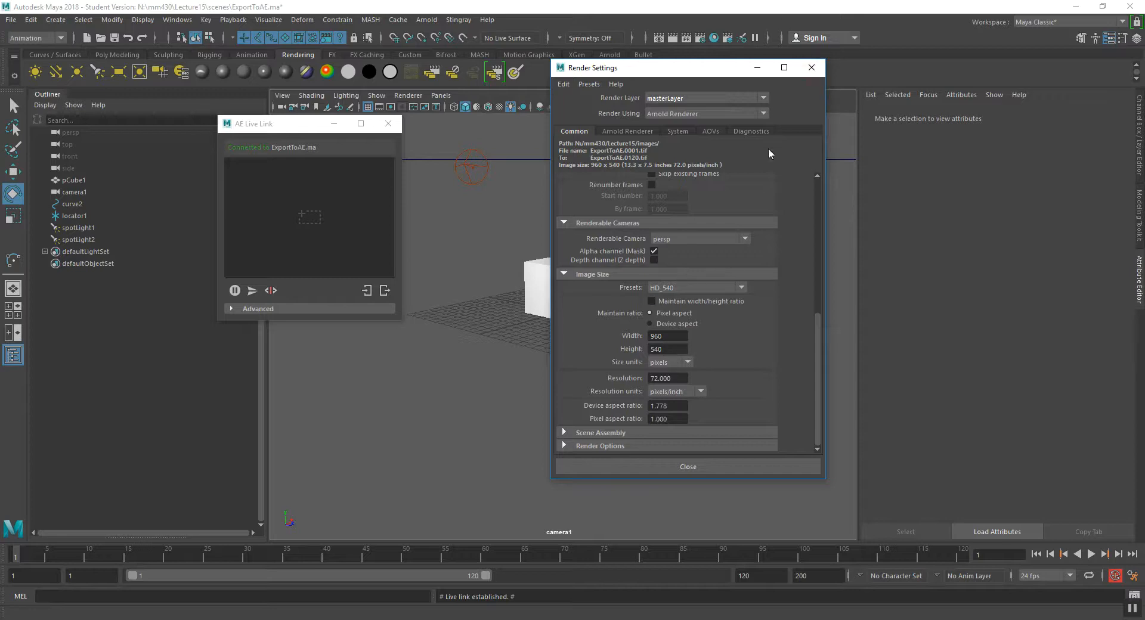
{"action": "left_click", "coordinate": [810, 67]}
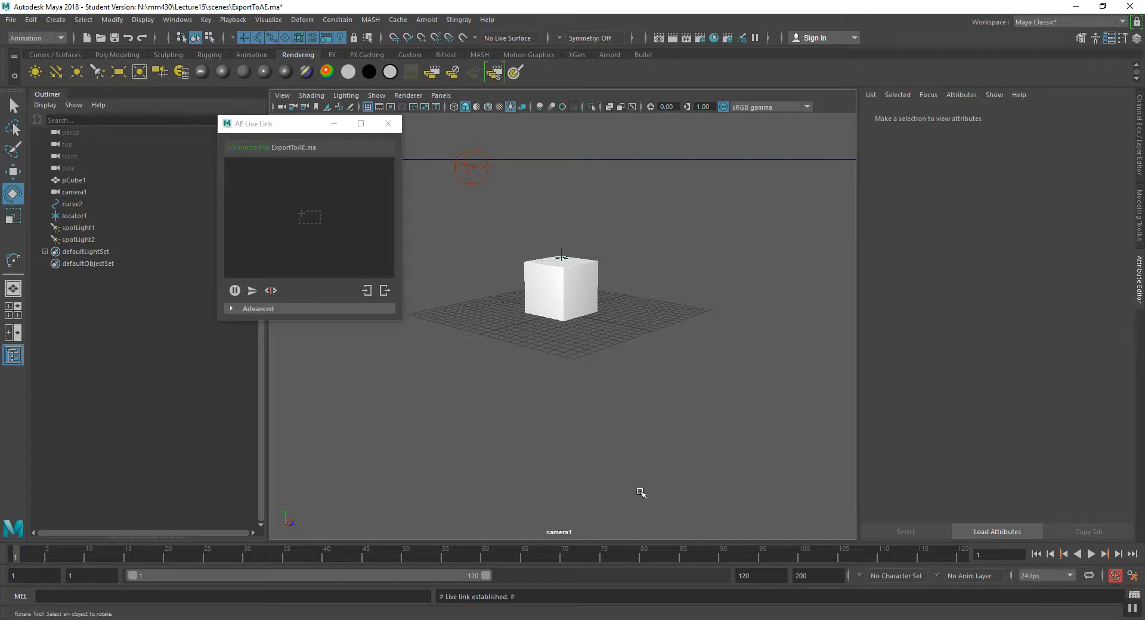
- Move the AE Live Link window off the scene view and play back the camera animation
{"action": "left_click_drag", "start_coordinate": [276, 131], "coordinate": [194, 314]}
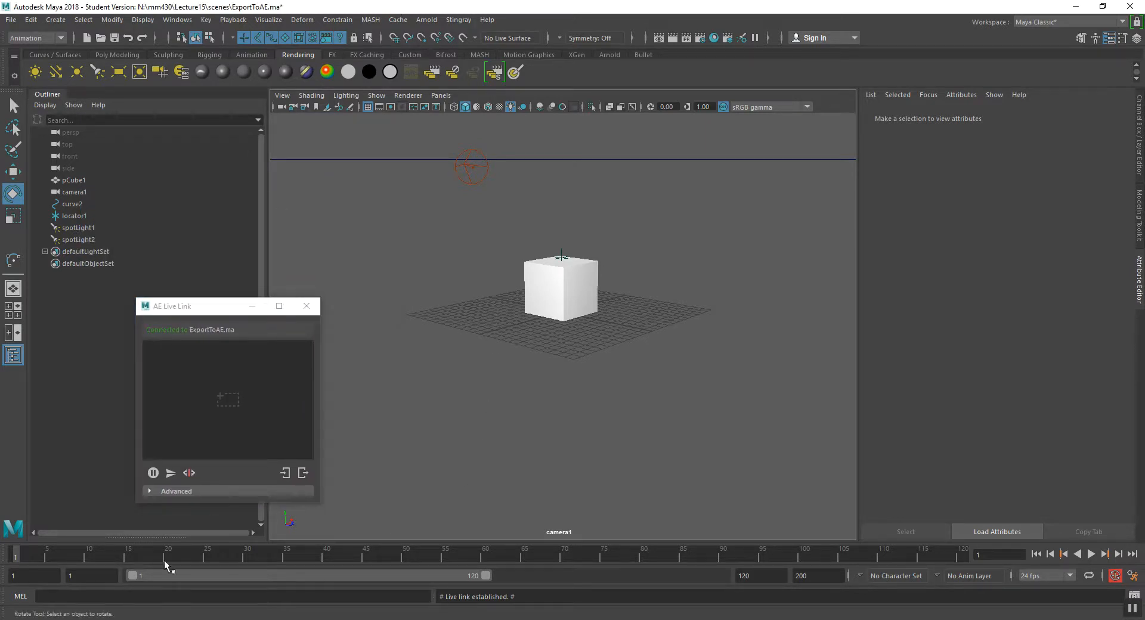
{"action": "key", "text": "alt+v"}
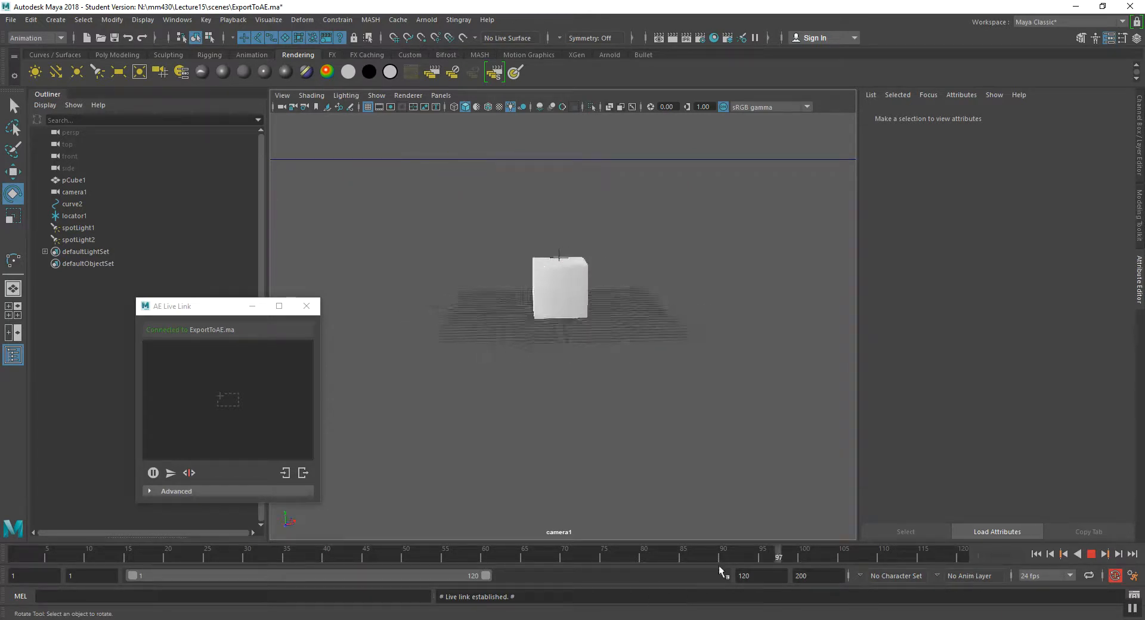
{"action": "key", "text": "alt+v"}
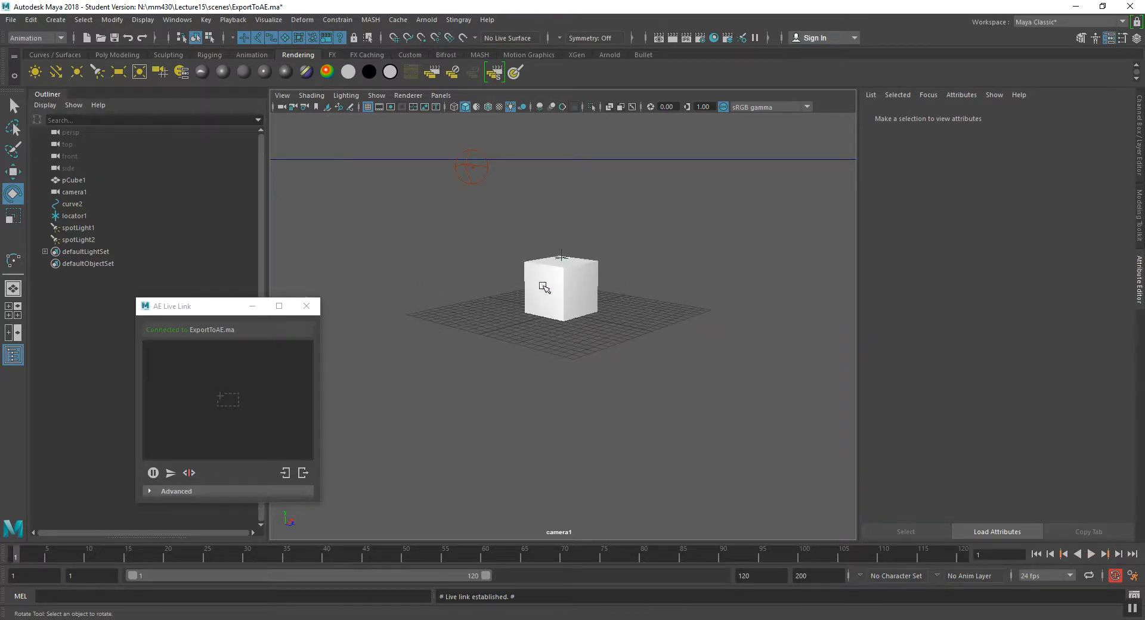
- Inspect the cube and camera1, scrubbing the camera's motion along its circular path in the top view and in the camera view
{"action": "left_click", "coordinate": [535, 291]}
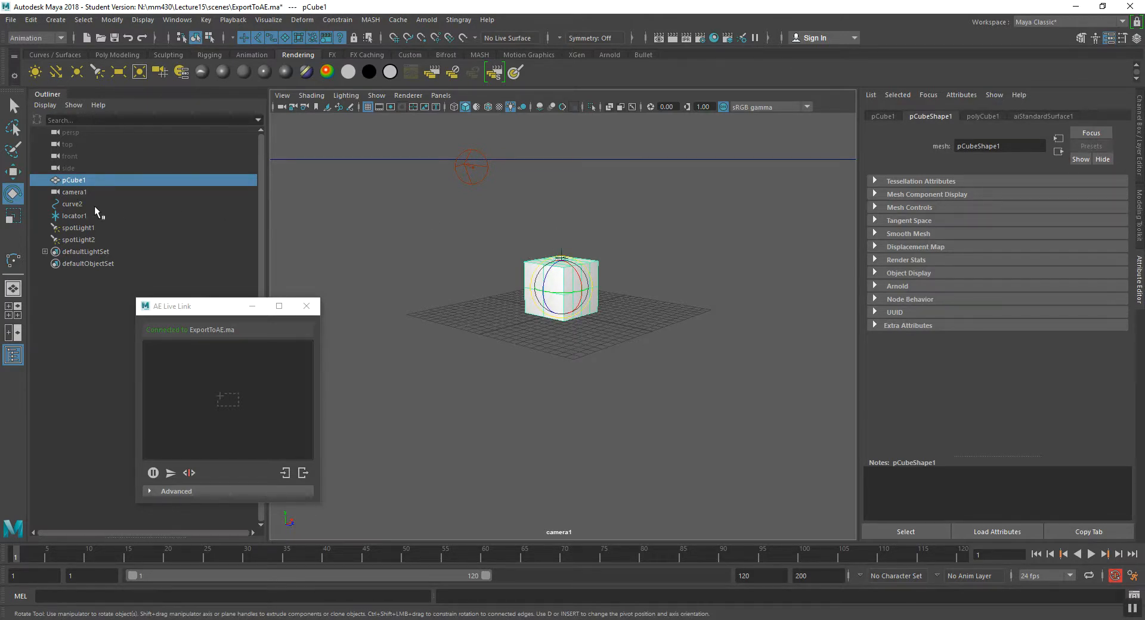
{"action": "left_click", "coordinate": [76, 192]}
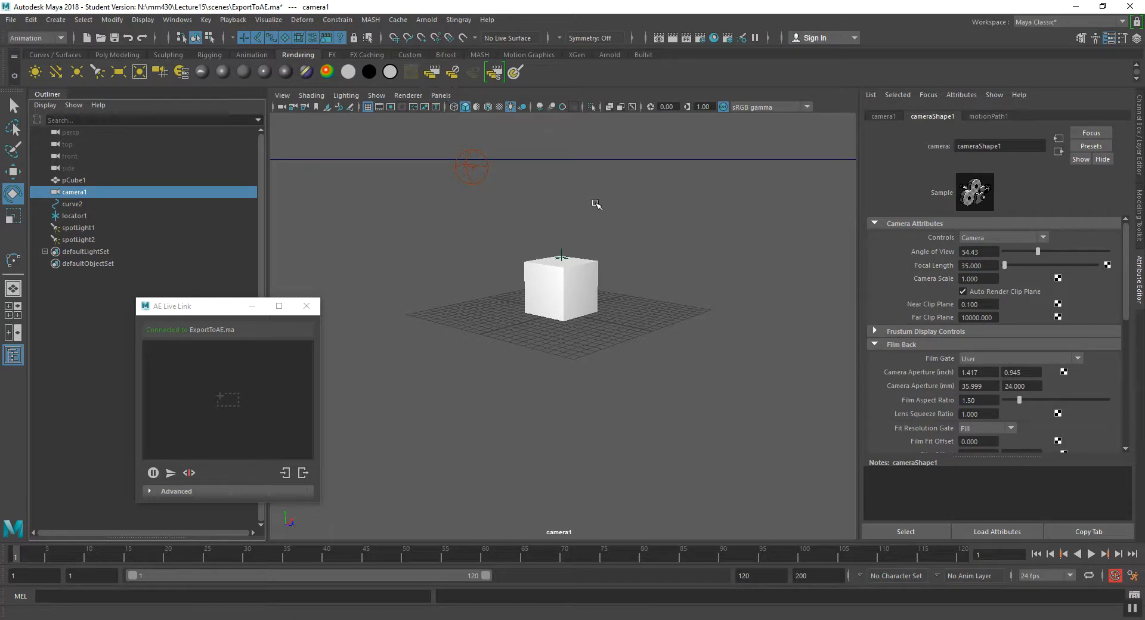
{"action": "key", "text": "space"}
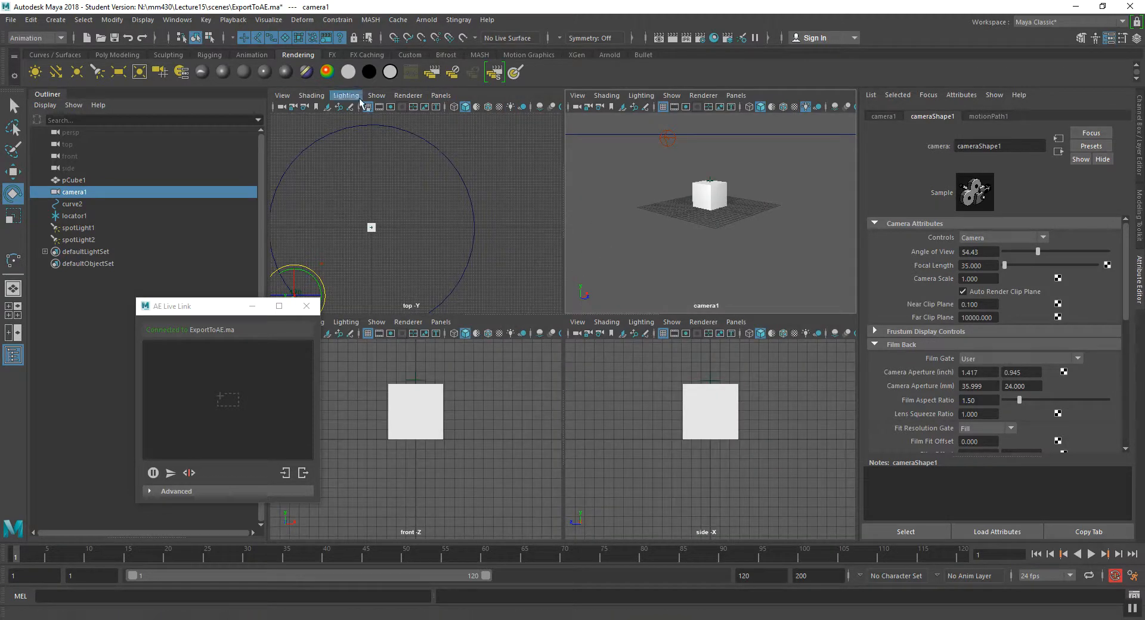
{"action": "left_click_drag", "start_coordinate": [211, 304], "coordinate": [139, 309]}
{"action": "key", "text": "space"}
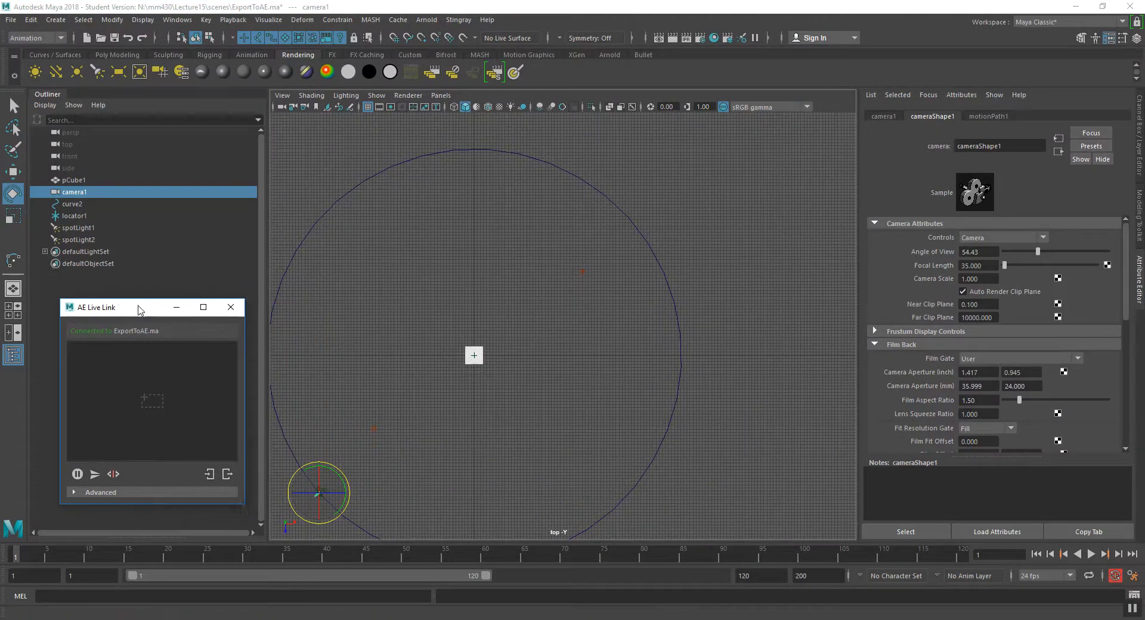
{"action": "left_click_drag", "start_coordinate": [37, 556], "coordinate": [13, 566]}
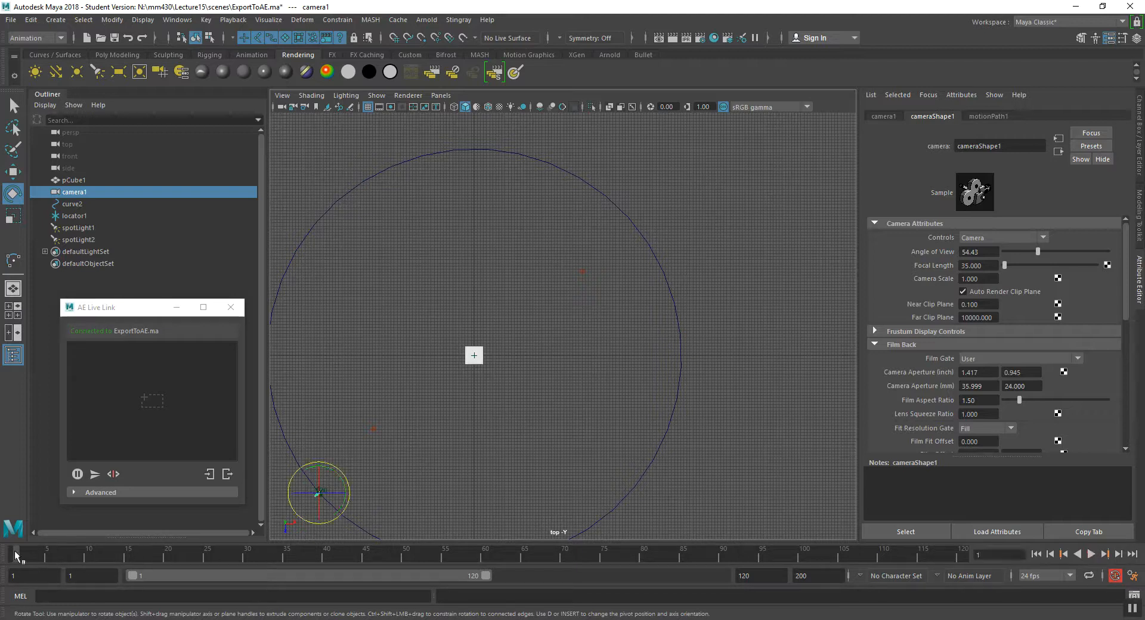
{"action": "key", "text": "space"}
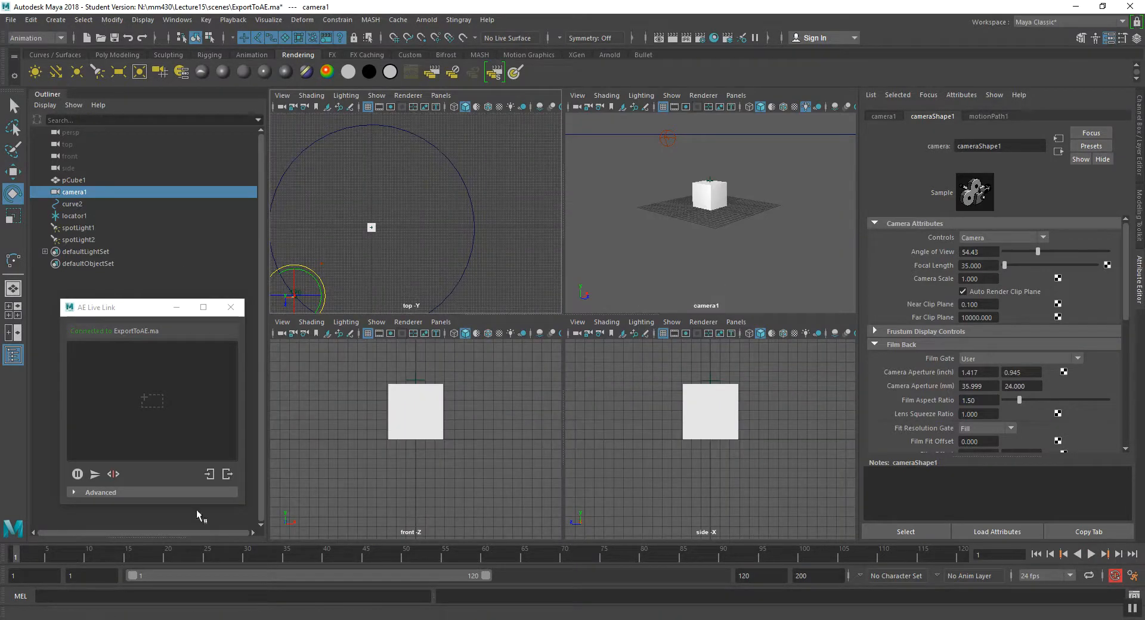
{"action": "key", "text": "space"}
{"action": "mouse_move", "coordinate": [21, 556]}
{"action": "left_mouse_down"}
{"action": "mouse_move", "coordinate": [958, 561]}
{"action": "mouse_move", "coordinate": [181, 540]}
{"action": "mouse_move", "coordinate": [15, 556]}
{"action": "left_mouse_up"}
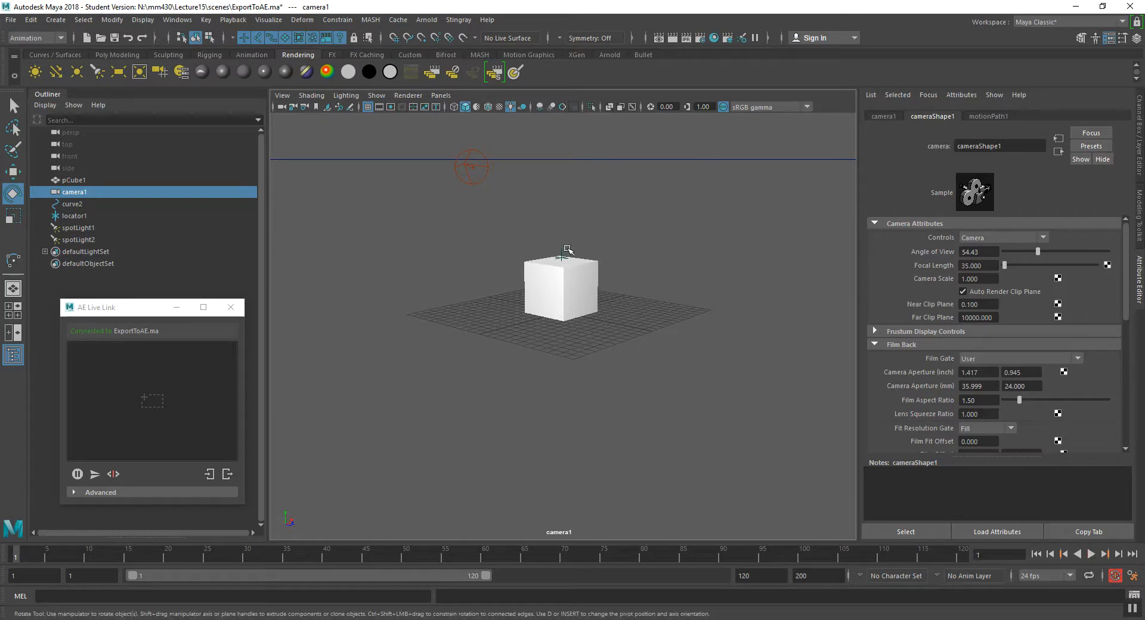
- Rename the locator on top of the cube as particles
{"action": "left_click", "coordinate": [81, 219]}
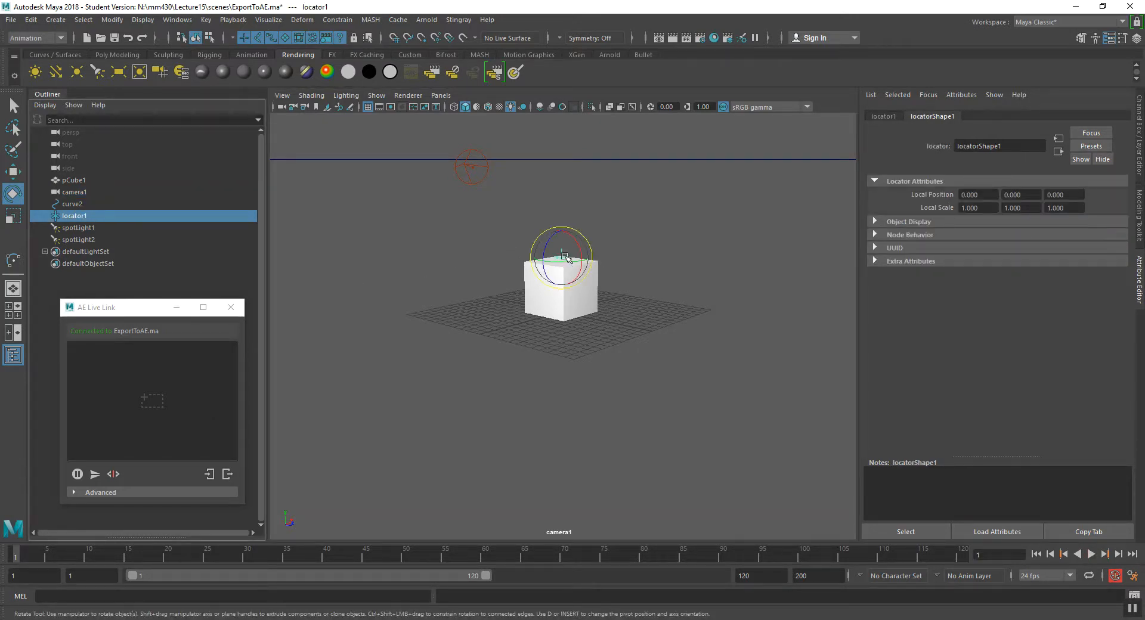
{"action": "left_click", "coordinate": [62, 23]}
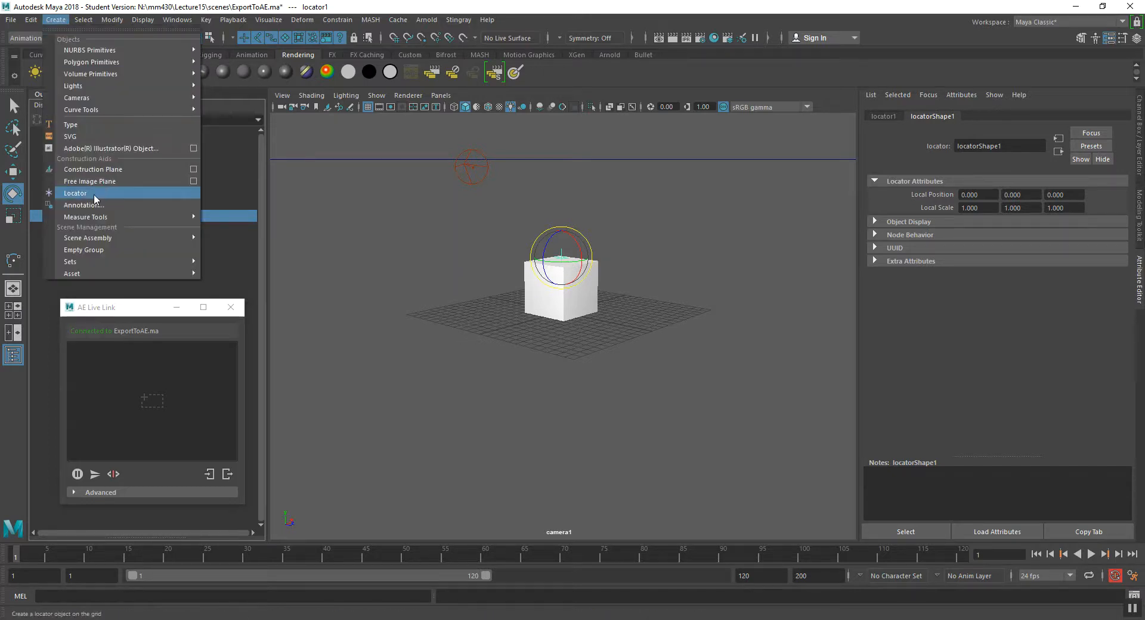
{"action": "left_click", "coordinate": [352, 6]}
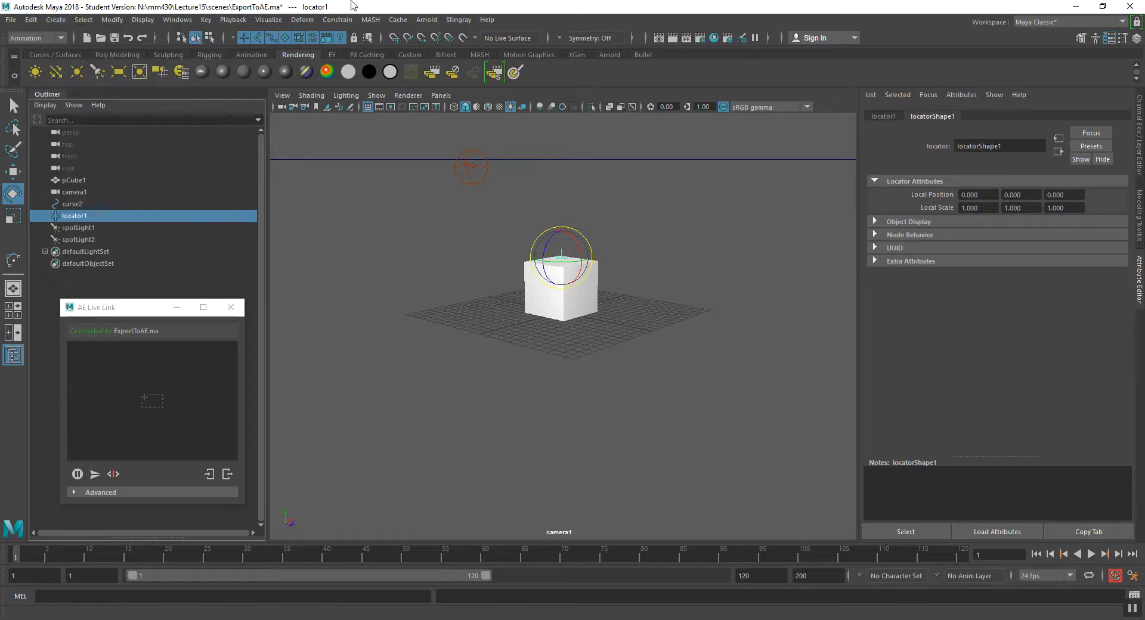
{"action": "double_click", "coordinate": [84, 217]}
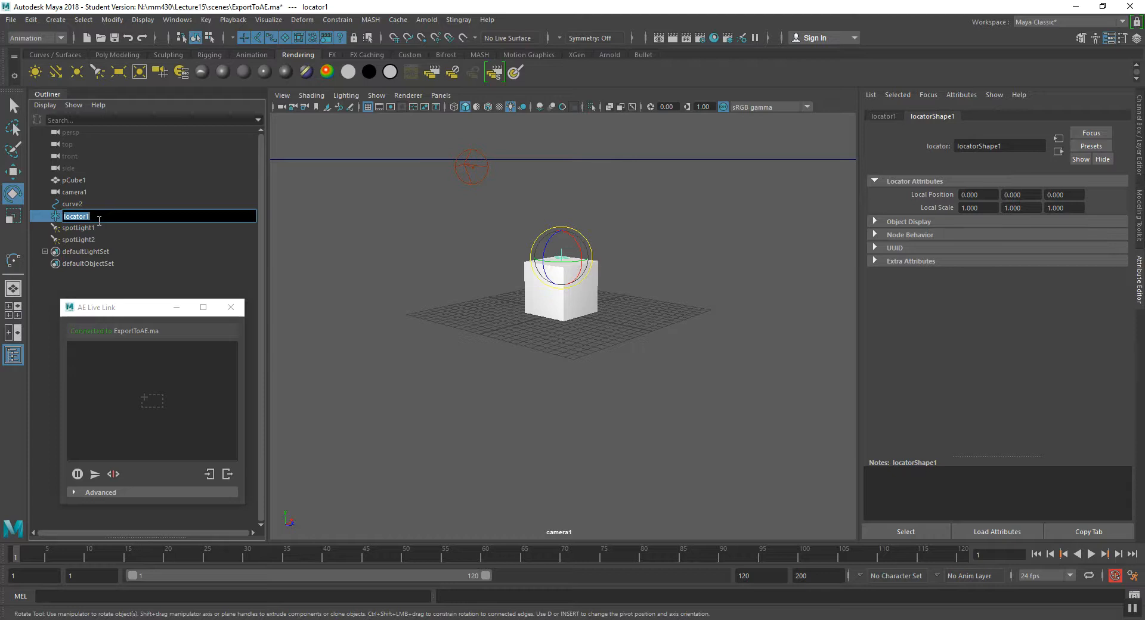
{"action": "type", "text": "particles"}
{"action": "key", "text": "Return"}
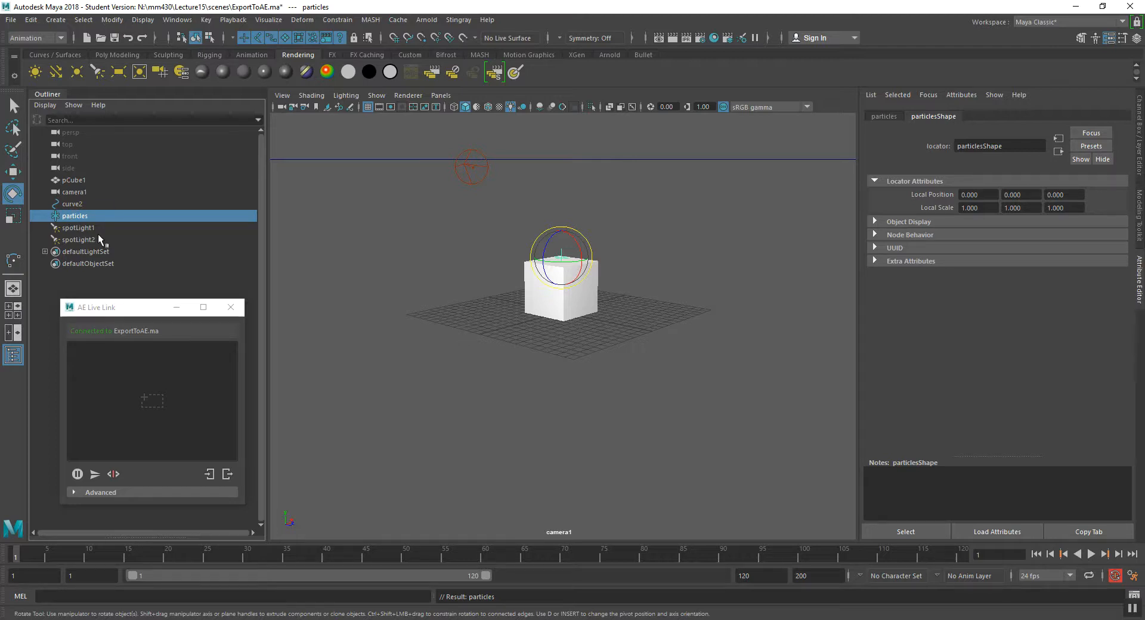
- Add the particles locator, spotLight1 and camera1 to the AE Live Link list
{"action": "left_click_drag", "start_coordinate": [251, 212], "coordinate": [86, 219]}
{"action": "left_click_drag", "start_coordinate": [72, 219], "coordinate": [113, 383]}
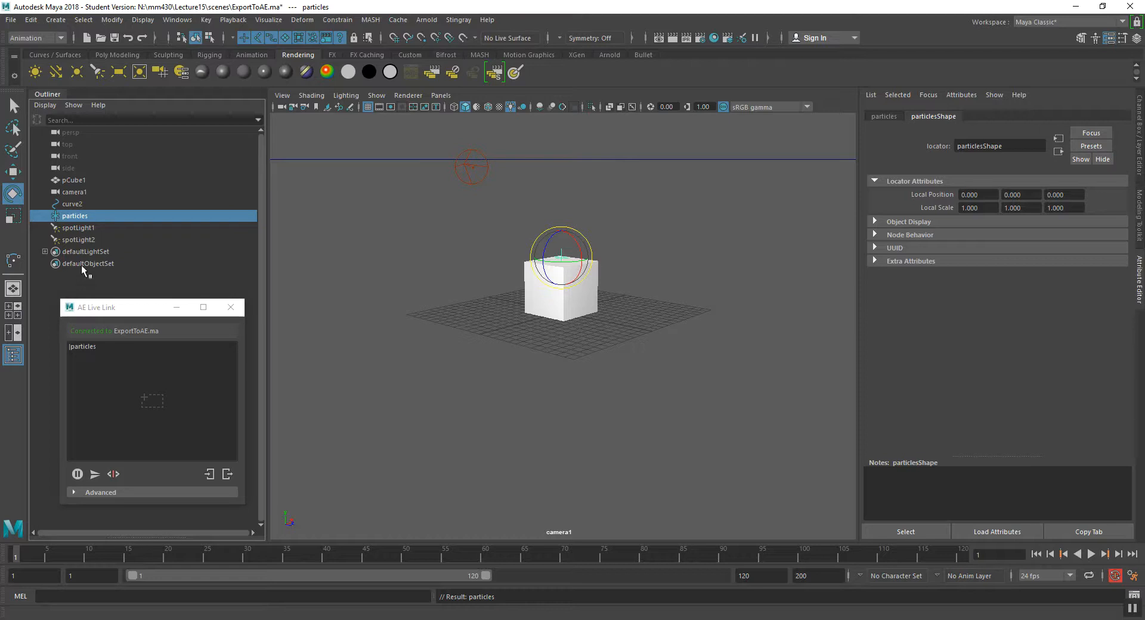
{"action": "left_click_drag", "start_coordinate": [127, 308], "coordinate": [151, 303]}
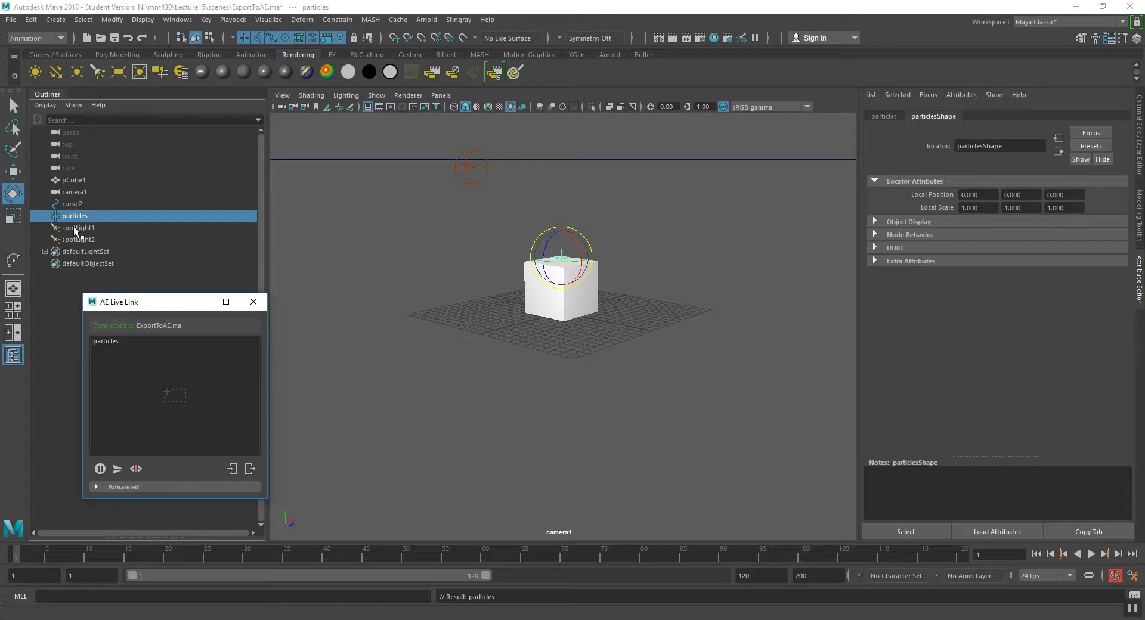
{"action": "middle_click_drag", "start_coordinate": [75, 231], "coordinate": [124, 388]}
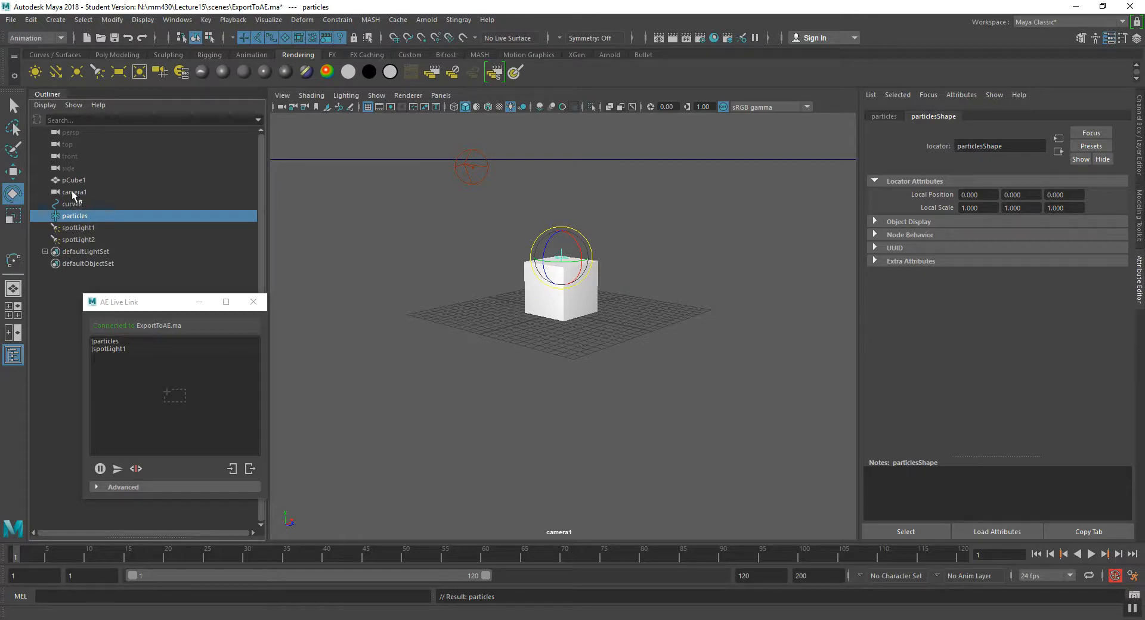
{"action": "middle_click_drag", "start_coordinate": [72, 195], "coordinate": [139, 383]}
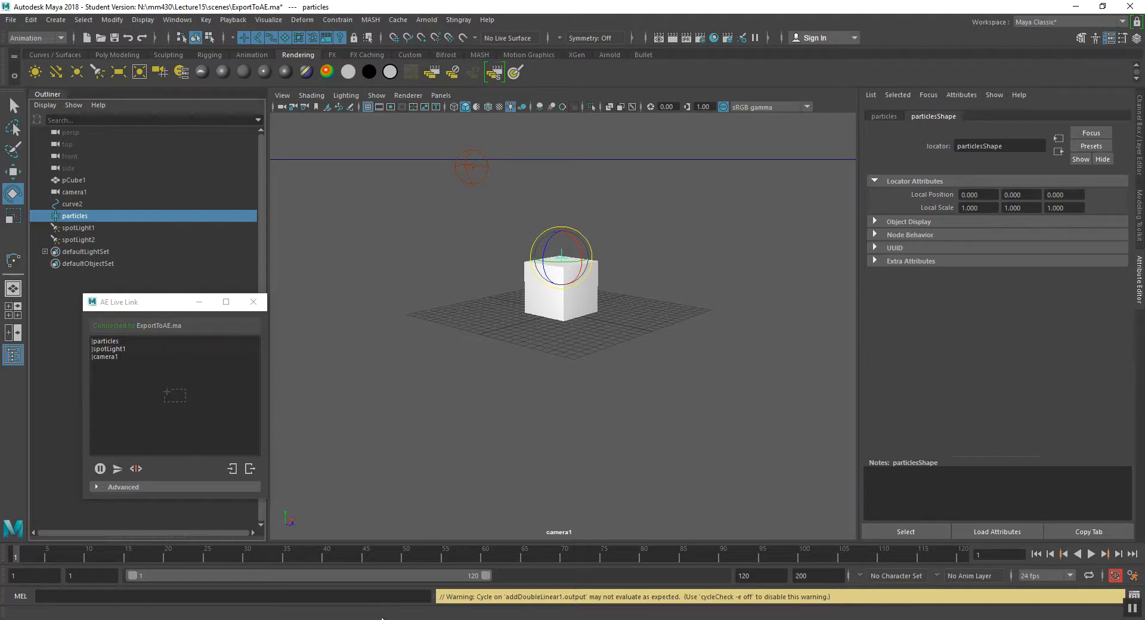
- Switch to After Effects and select the ExportToAE.ma composition in the project to check its properties
{"action": "key", "text": "alt+Tab"}
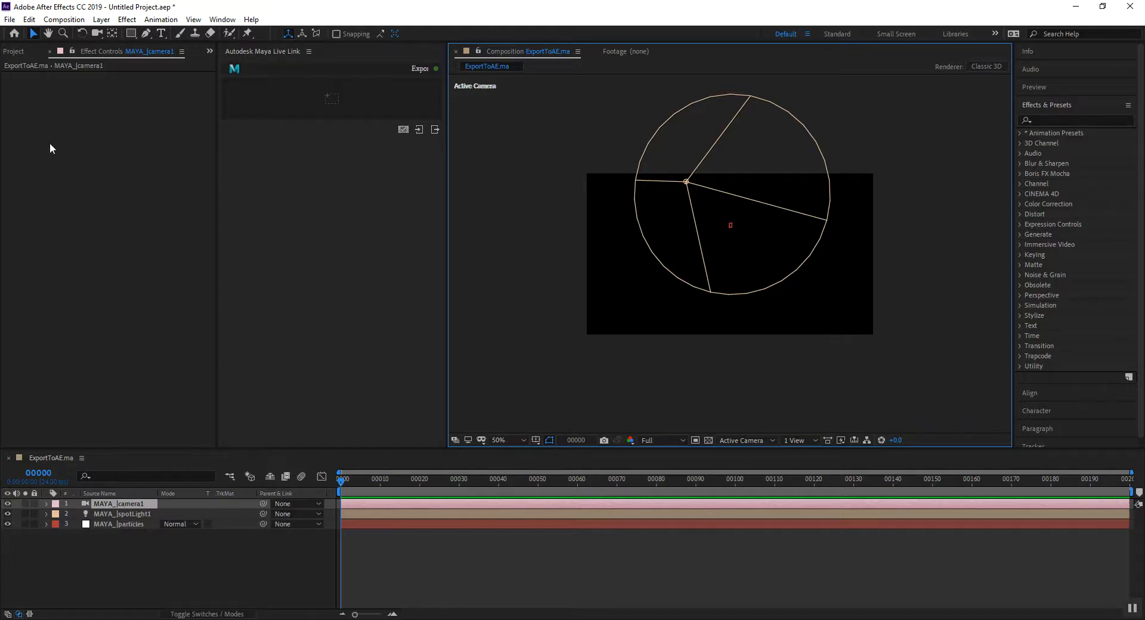
{"action": "left_click", "coordinate": [18, 50]}
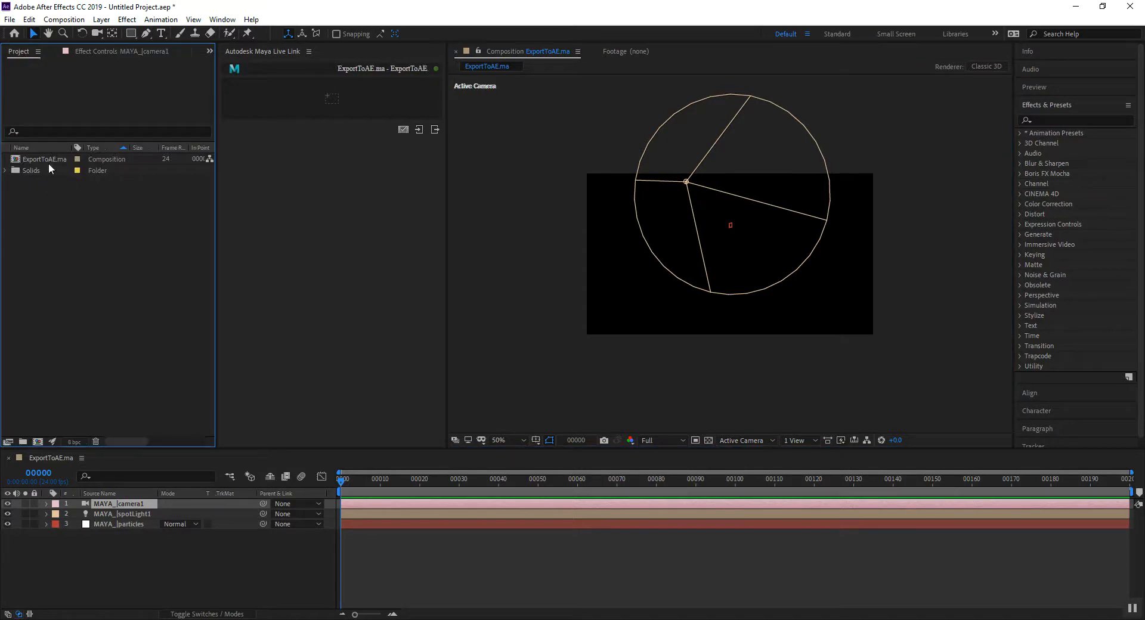
{"action": "left_click", "coordinate": [37, 159]}
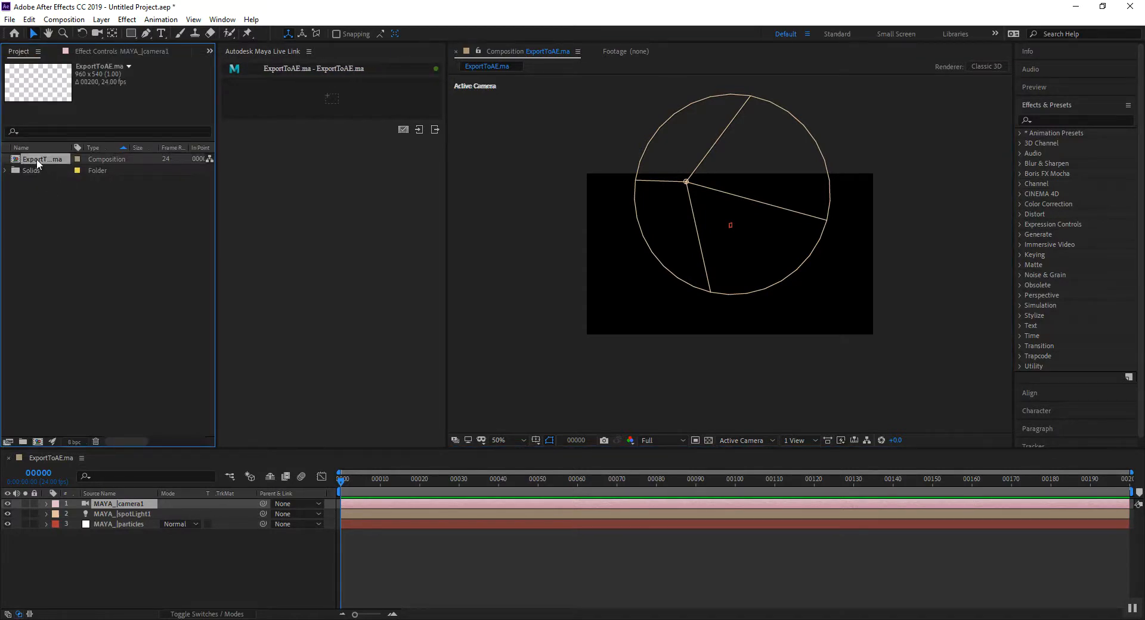
- Check the ExportToAE.ma composition settings, and switch to Maya to play the animation through to frame 120
{"action": "key", "text": "ctrl+k"}
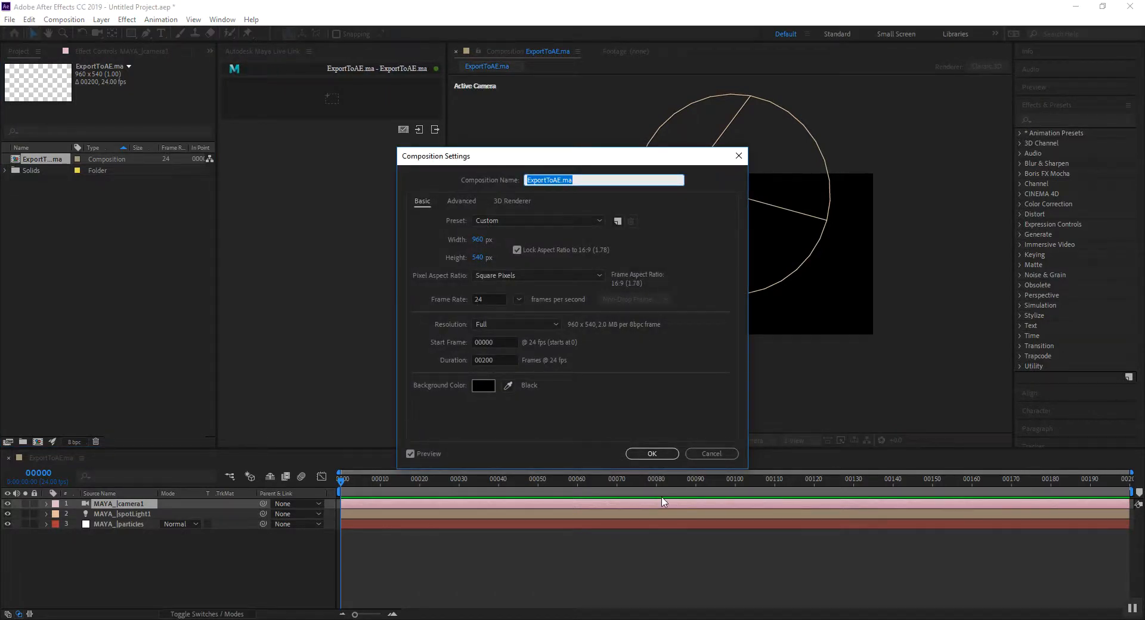
{"action": "left_click", "coordinate": [711, 454]}
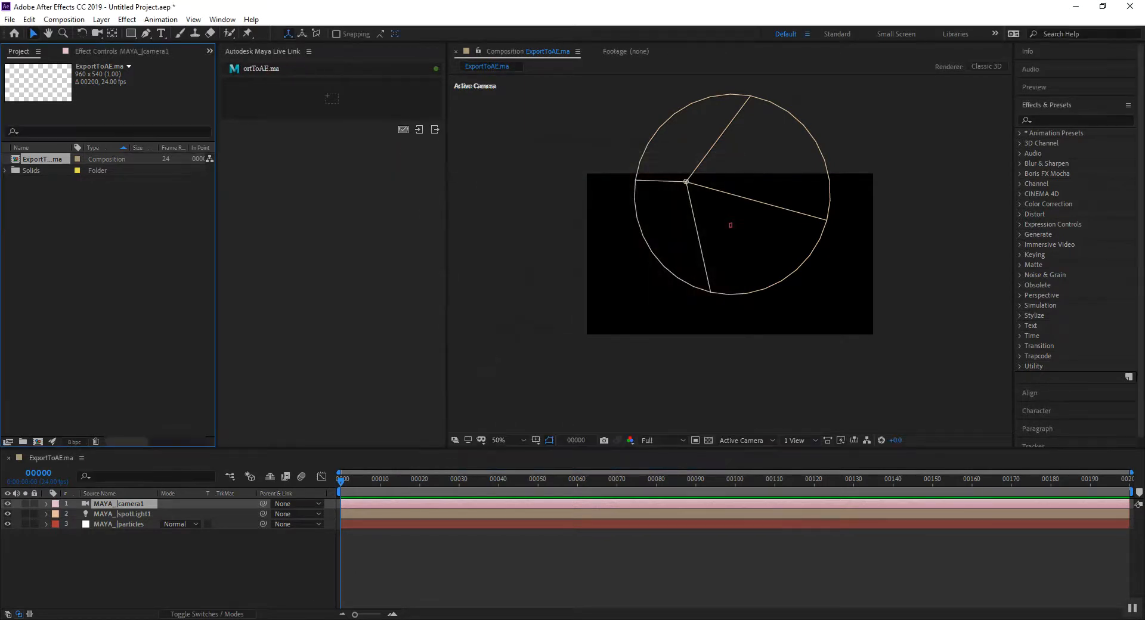
{"action": "left_click", "coordinate": [337, 619]}
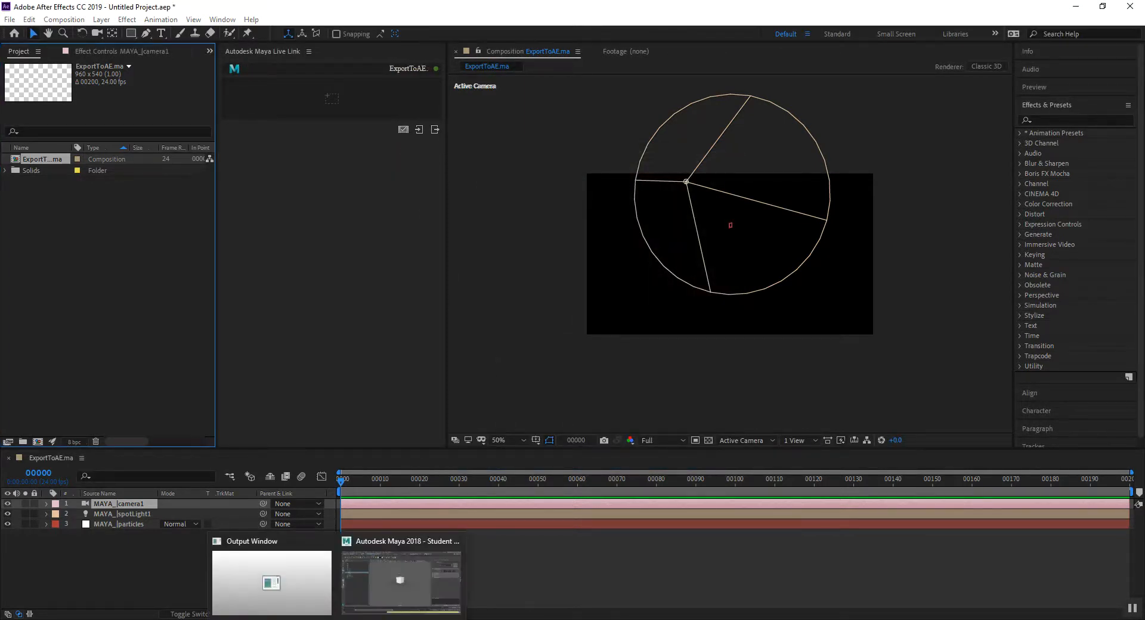
{"action": "left_click", "coordinate": [400, 585]}
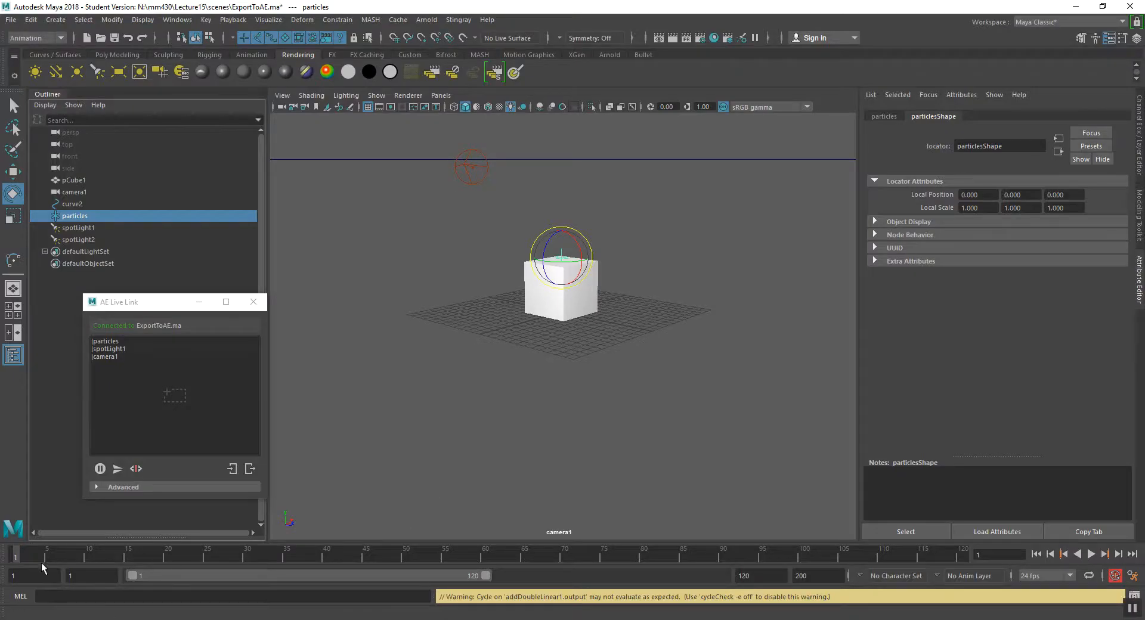
{"action": "key", "text": "alt+v"}
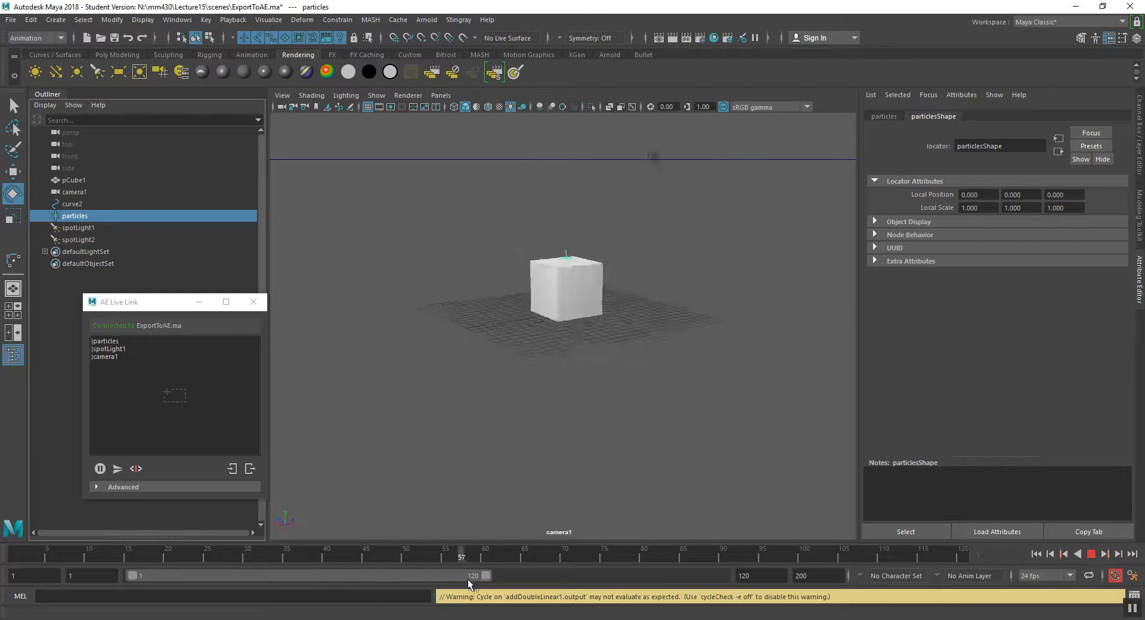
{"action": "left_click_drag", "start_coordinate": [799, 569], "coordinate": [967, 563]}
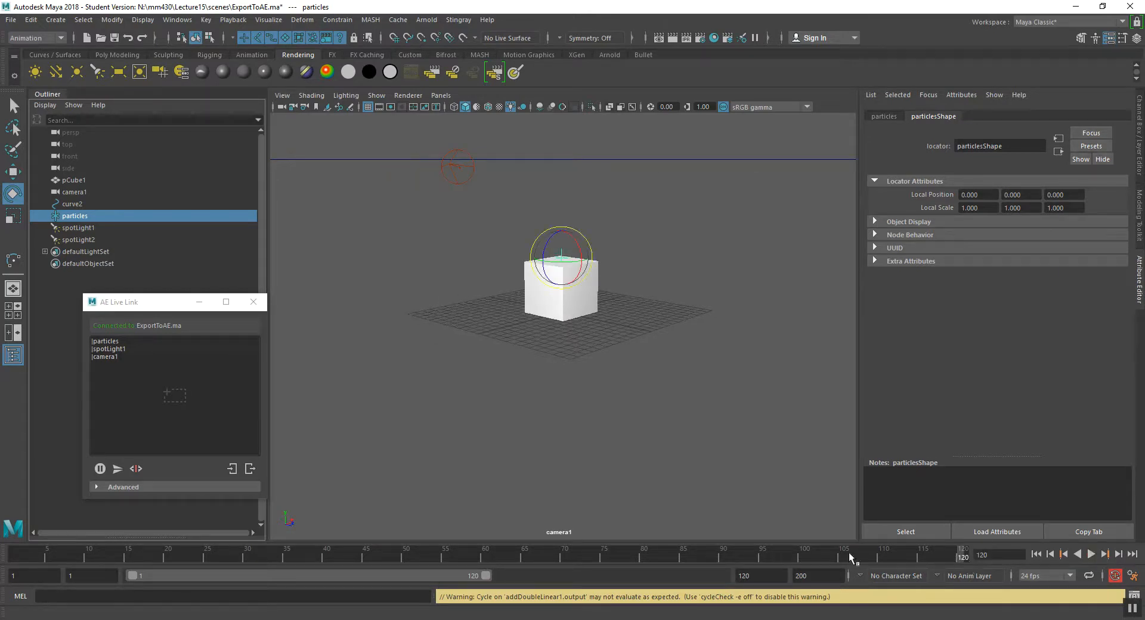
- Review the file output, frame range and image size in Maya's Render Settings, and choose the renderable camera
{"action": "left_click", "coordinate": [700, 37]}
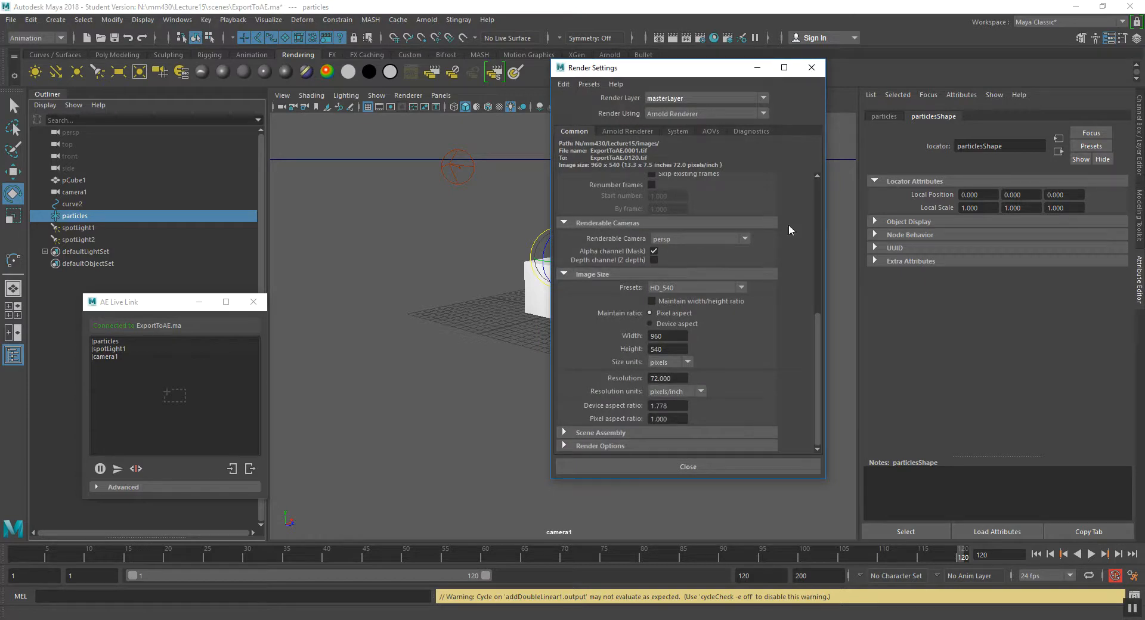
{"action": "left_click_drag", "start_coordinate": [818, 329], "coordinate": [819, 197]}
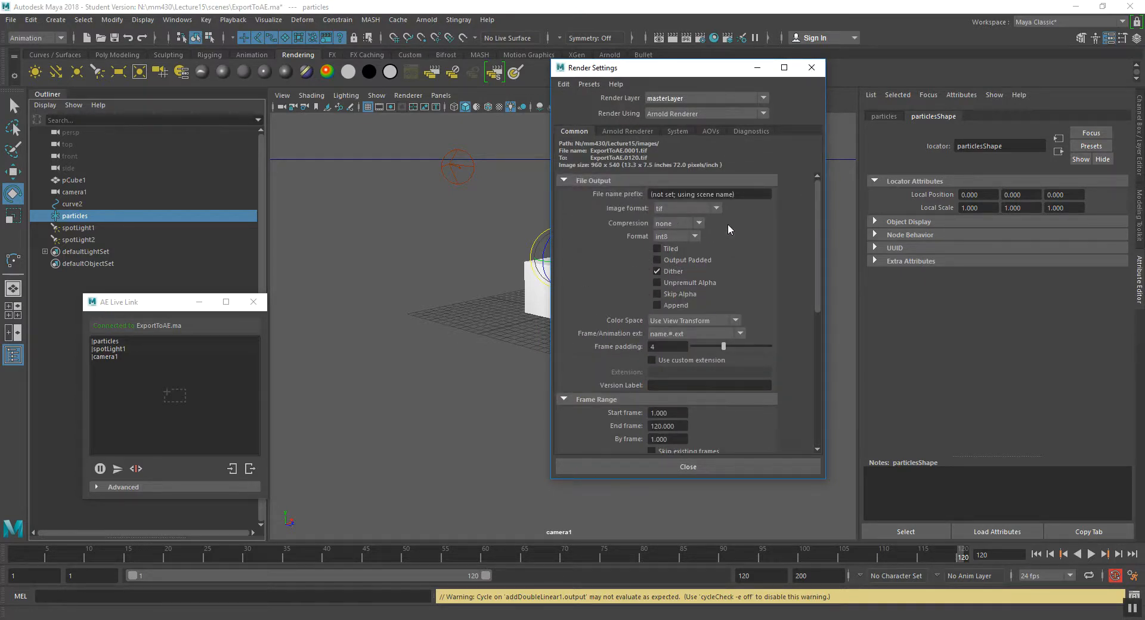
{"action": "left_click_drag", "start_coordinate": [820, 216], "coordinate": [816, 259]}
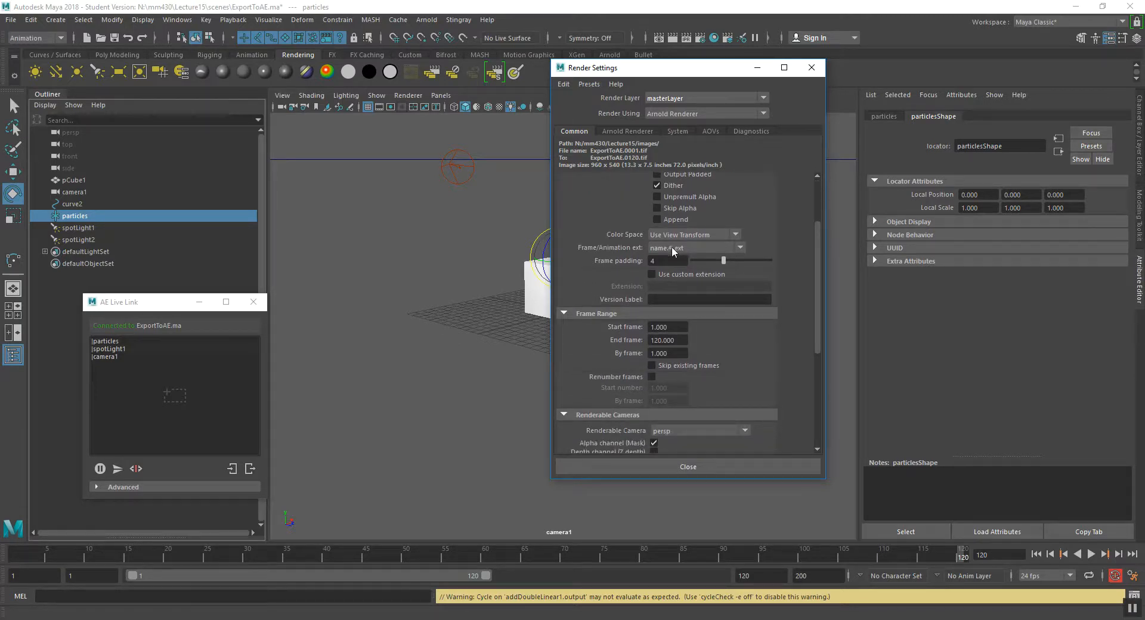
{"action": "left_click_drag", "start_coordinate": [820, 244], "coordinate": [818, 295]}
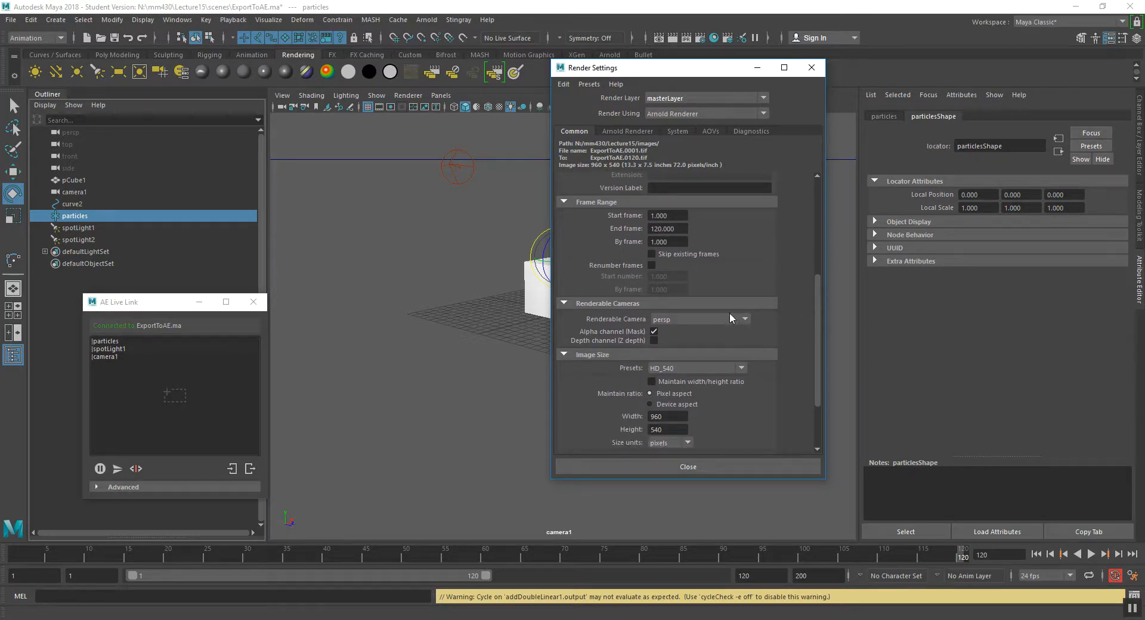
{"action": "left_click", "coordinate": [711, 319]}
{"action": "left_click", "coordinate": [698, 346]}
{"action": "left_click", "coordinate": [811, 68]}
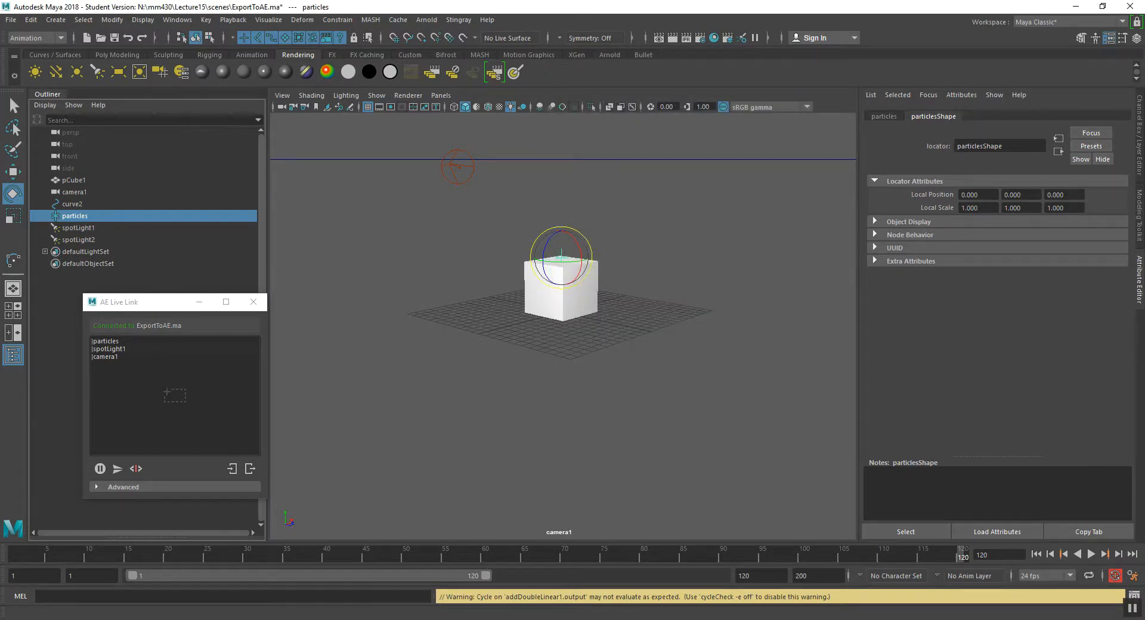
- Switch to After Effects, import ExportToAE.0001.tif from Lecture15/images as a TIFF sequence with guessed alpha, and add it as the composition's uppermost layer
{"action": "left_click", "coordinate": [369, 618]}
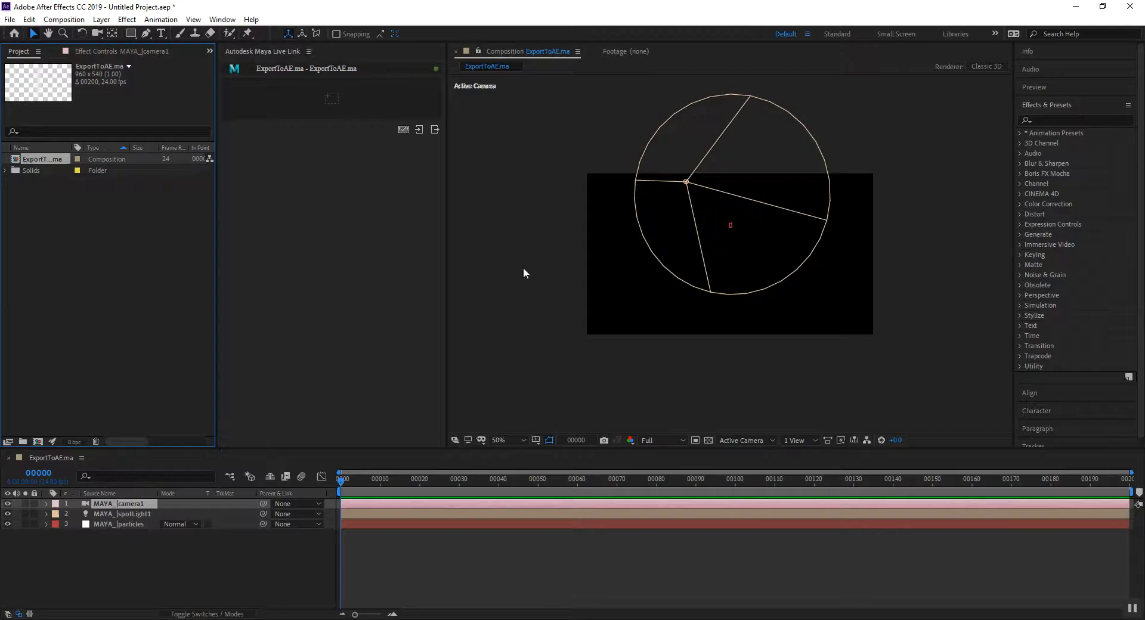
{"action": "left_click", "coordinate": [126, 252]}
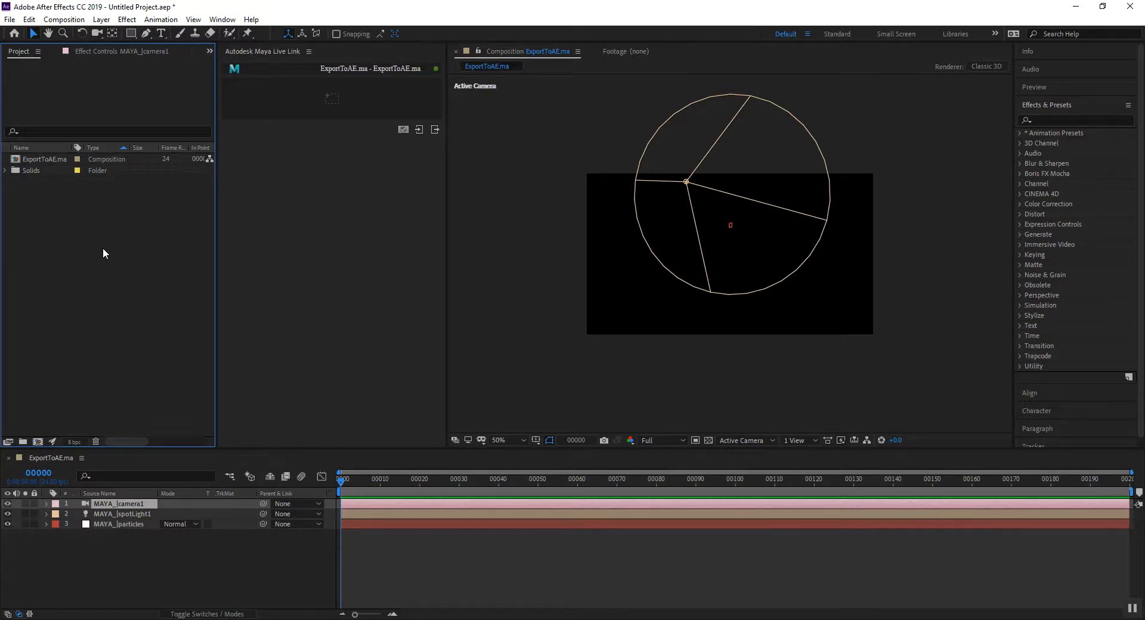
{"action": "double_click", "coordinate": [102, 248]}
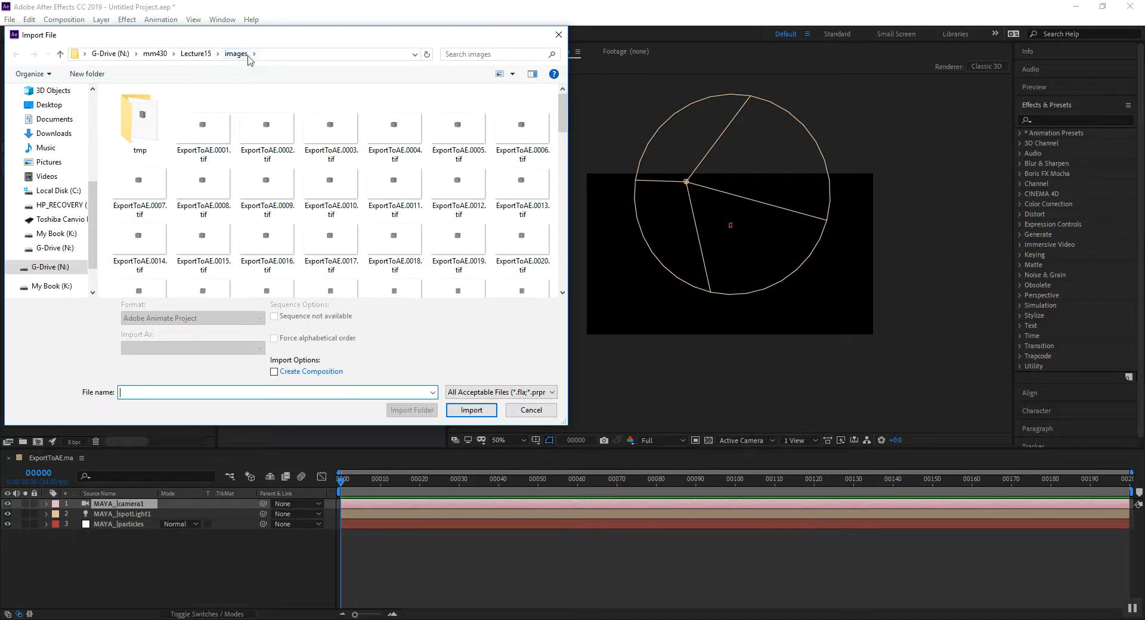
{"action": "left_click", "coordinate": [210, 132]}
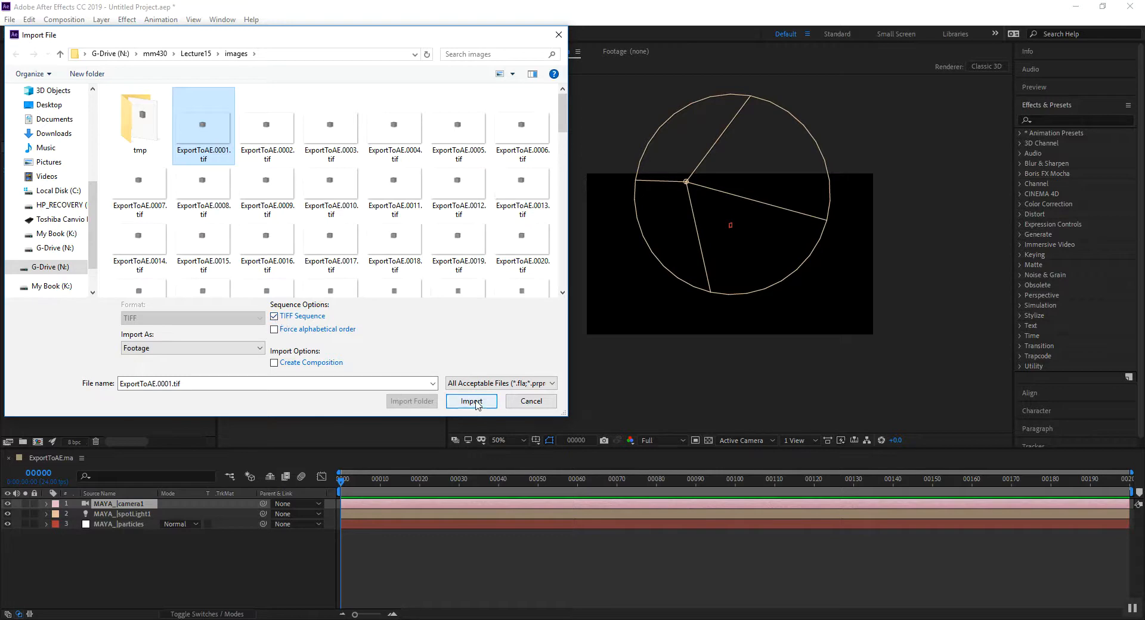
{"action": "left_click", "coordinate": [482, 403]}
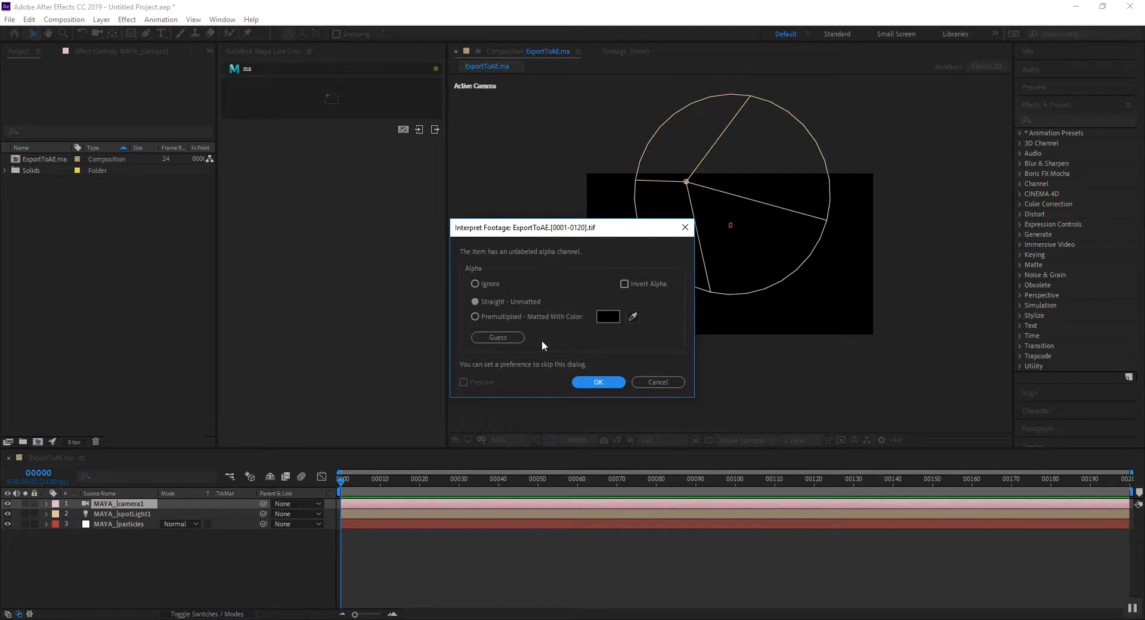
{"action": "left_click", "coordinate": [506, 337]}
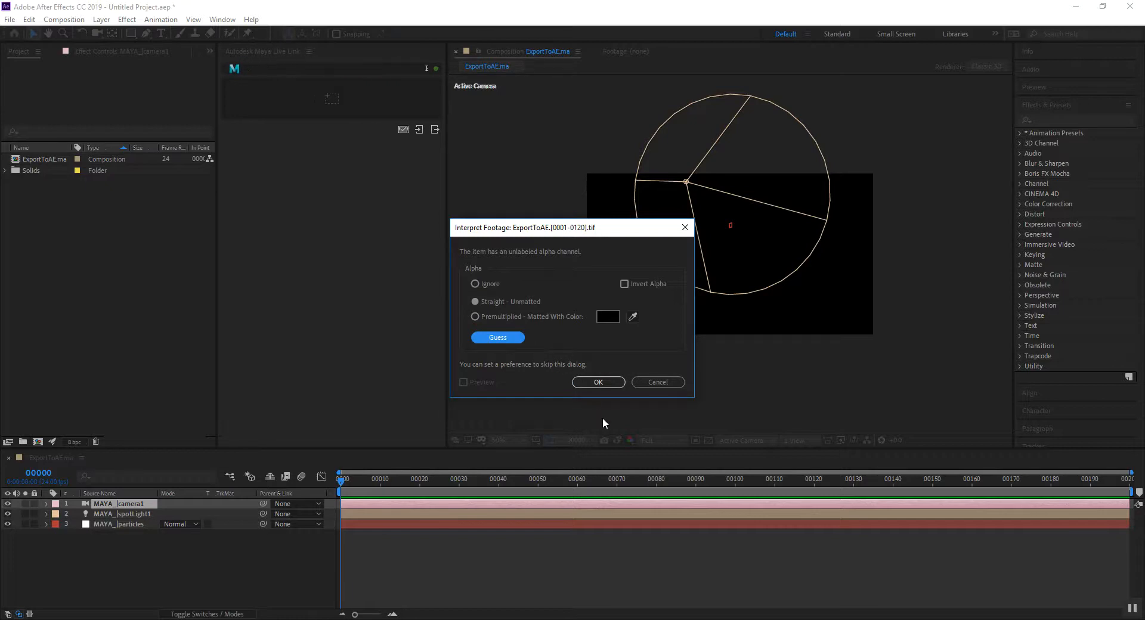
{"action": "left_click", "coordinate": [599, 382]}
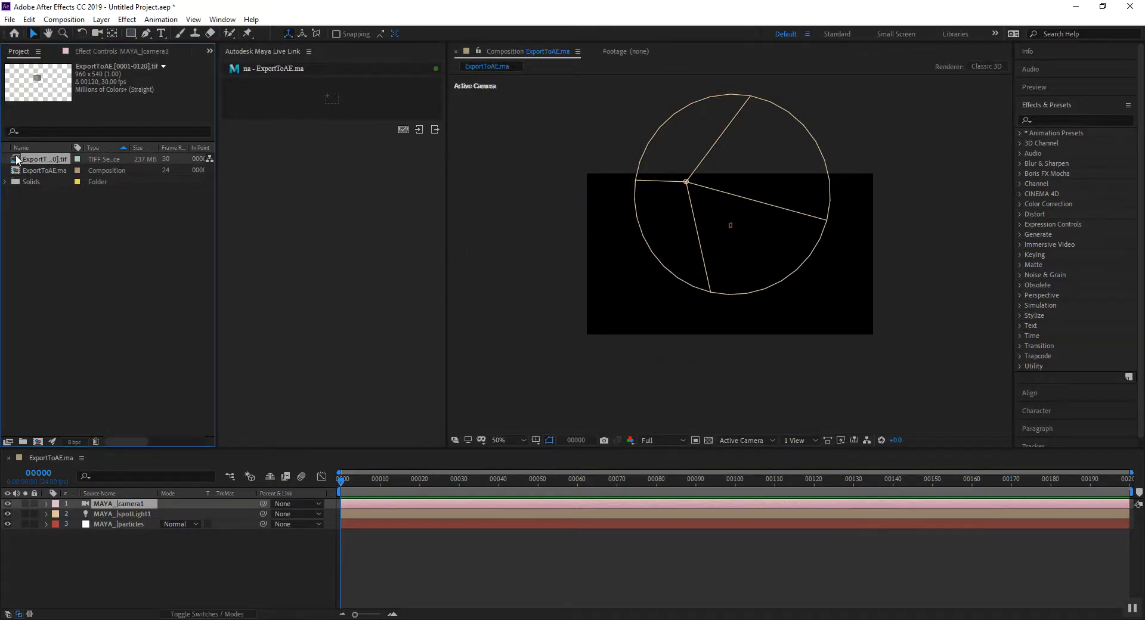
{"action": "left_click_drag", "start_coordinate": [17, 159], "coordinate": [62, 504]}
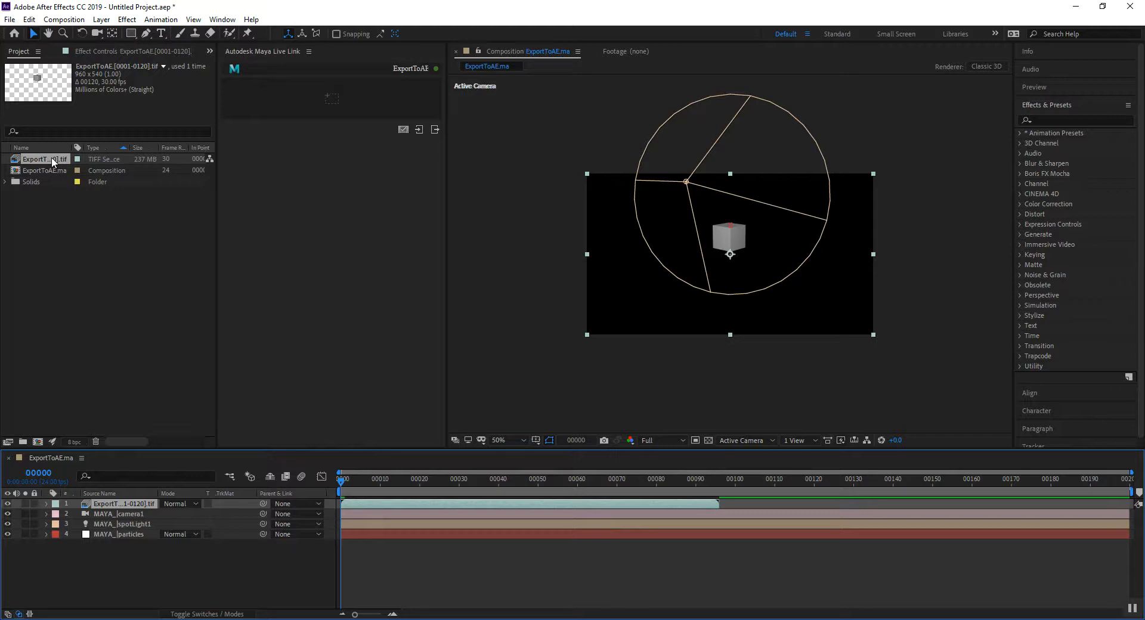
- Interpret the imported TIFF sequence at an assumed frame rate of 24 frames per second
{"action": "left_click", "coordinate": [50, 161]}
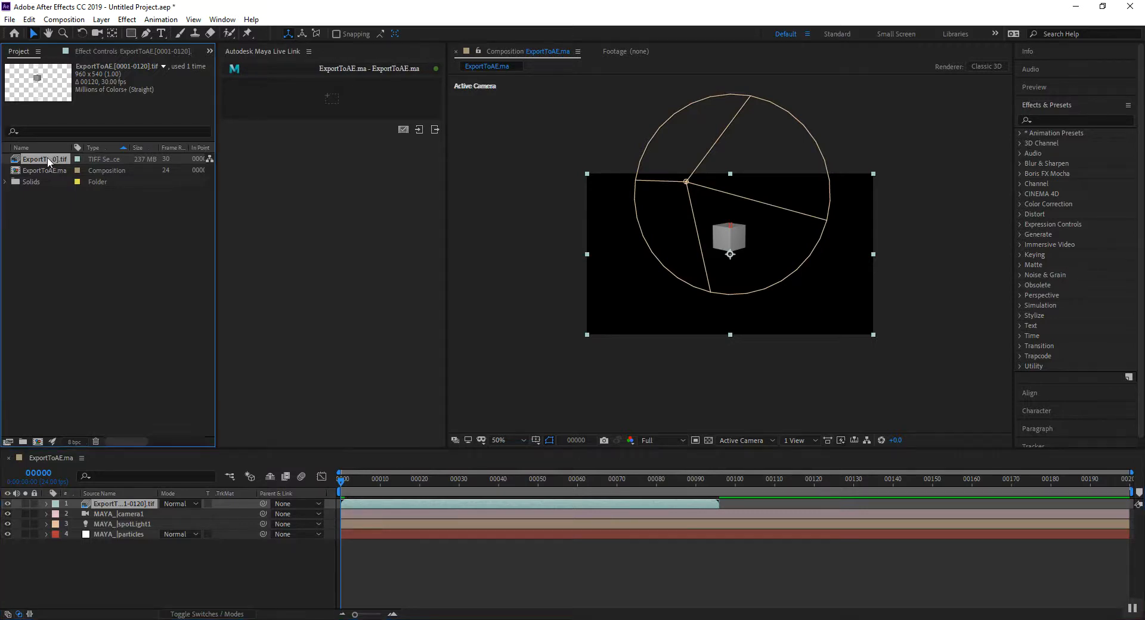
{"action": "right_click", "coordinate": [48, 159]}
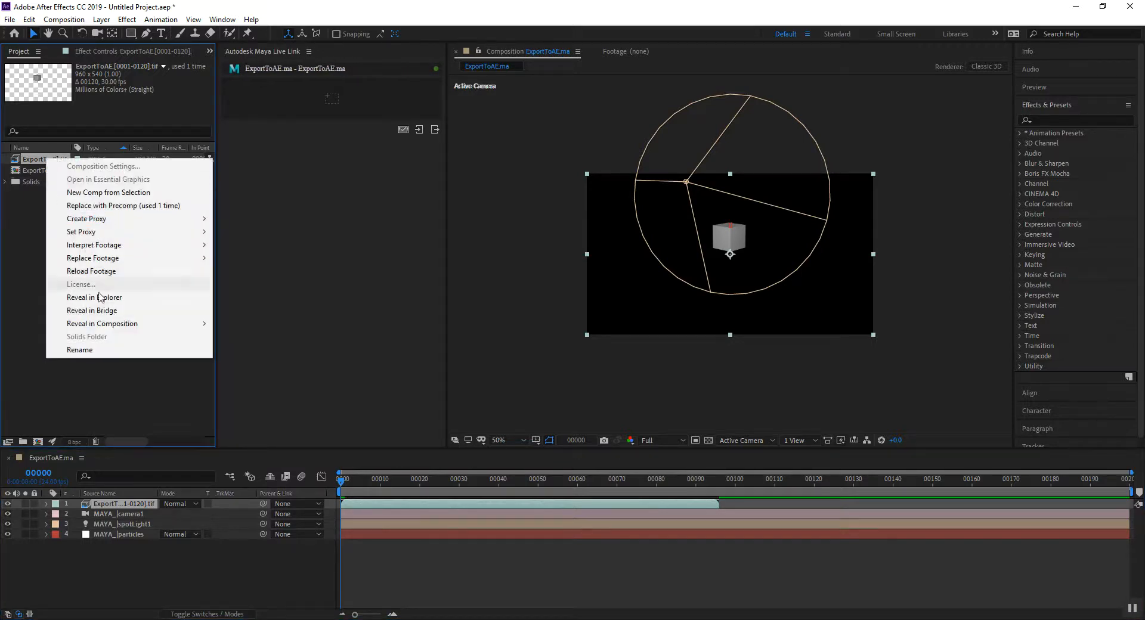
{"action": "mouse_move", "coordinate": [133, 250]}
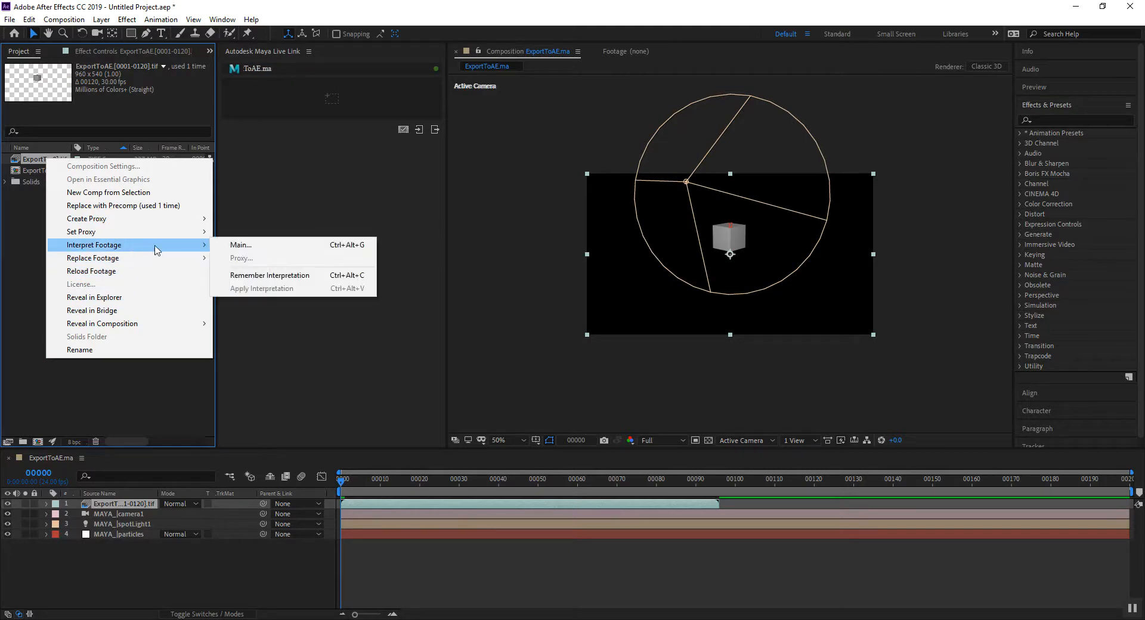
{"action": "left_click", "coordinate": [249, 246]}
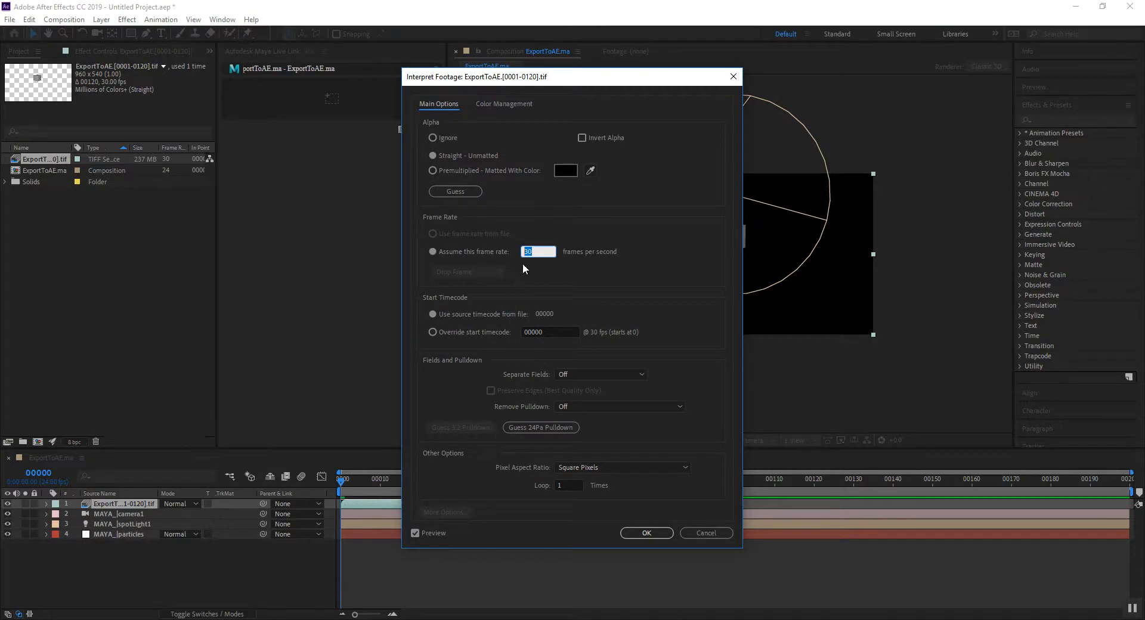
{"action": "type", "text": "24"}
{"action": "left_click", "coordinate": [652, 531]}
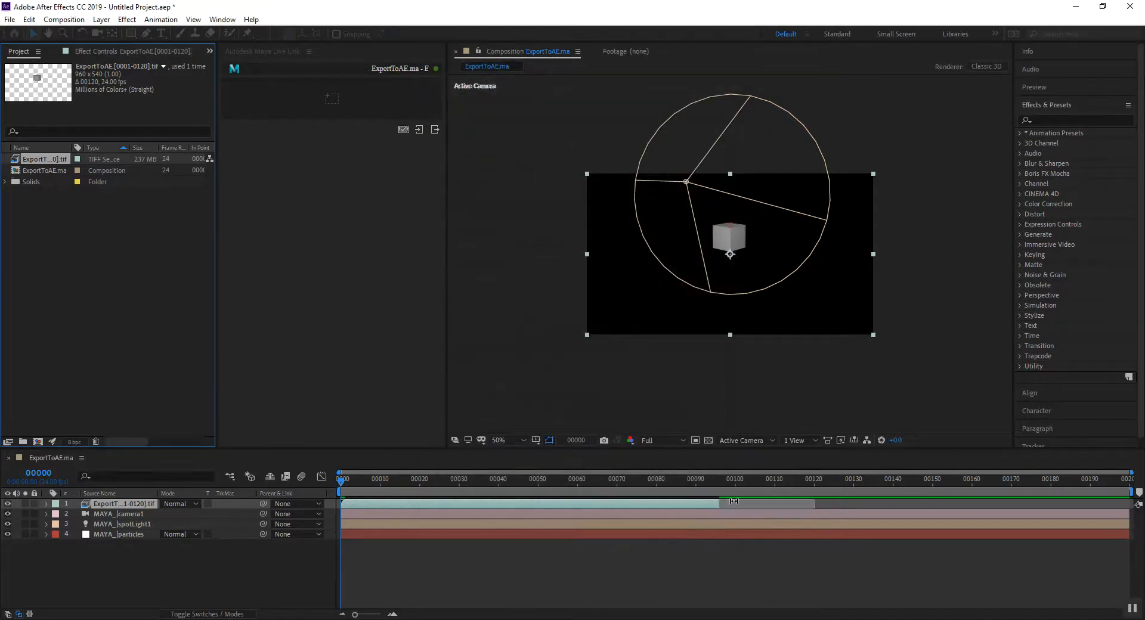
- Extend the TIFF sequence layer to frame 120, trim the composition to that length, and scrub back to frame 0
{"action": "left_click_drag", "start_coordinate": [719, 505], "coordinate": [814, 484]}
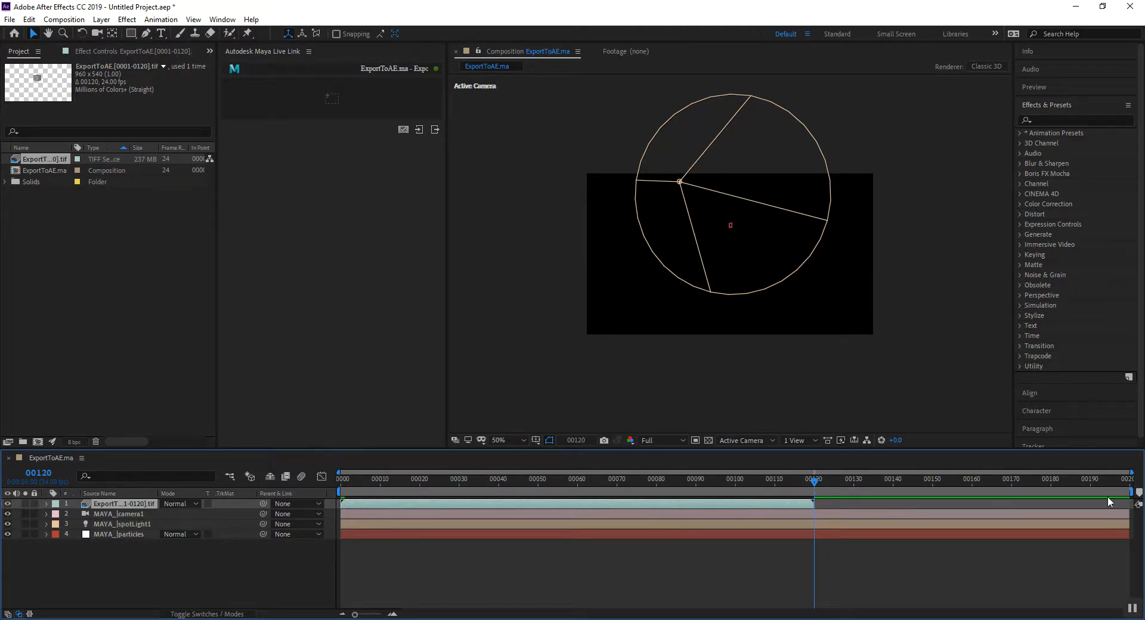
{"action": "right_click", "coordinate": [791, 493]}
{"action": "left_click", "coordinate": [837, 527]}
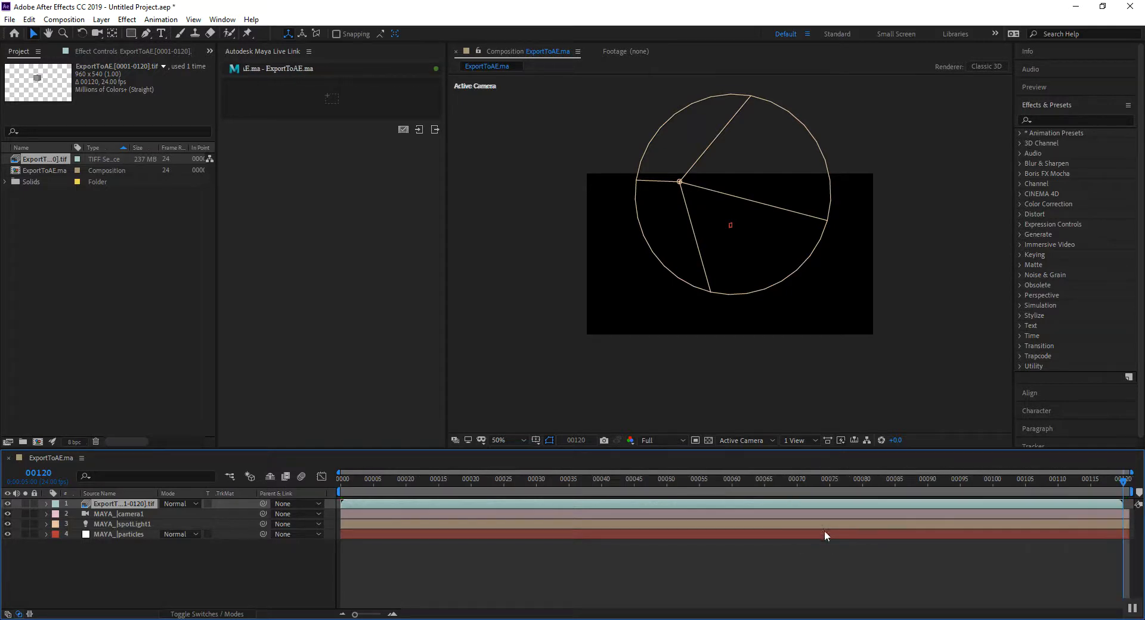
{"action": "left_click_drag", "start_coordinate": [1020, 482], "coordinate": [642, 516]}
{"action": "left_click_drag", "start_coordinate": [565, 514], "coordinate": [324, 491]}
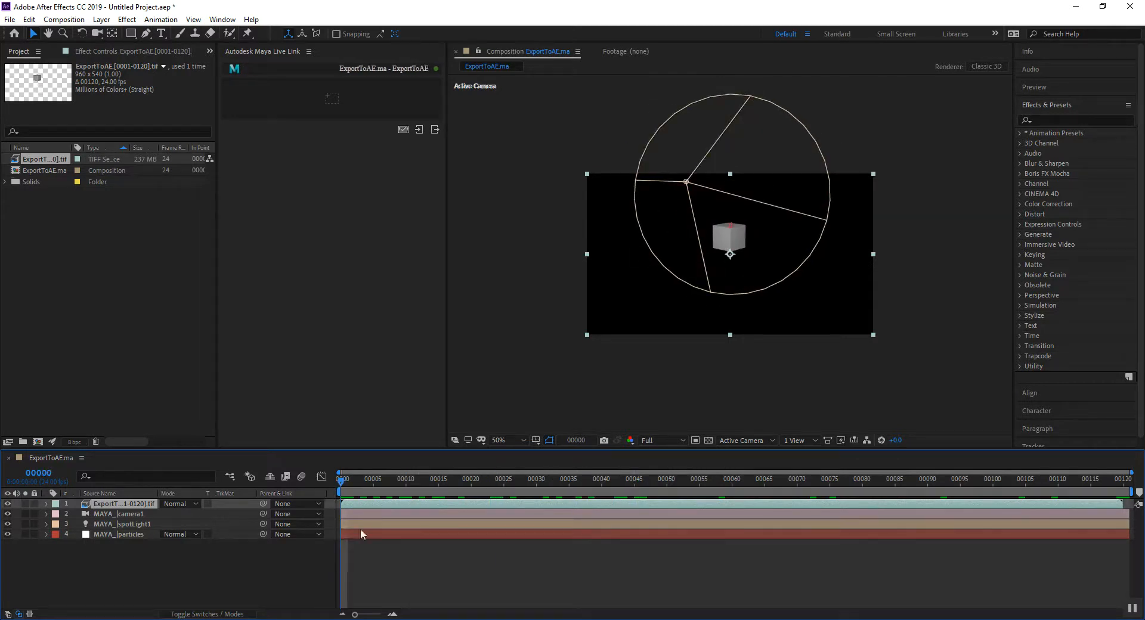
- Create a black 960 x 540 solid named Particles, and locate it in the project's Solids folder
{"action": "left_click", "coordinate": [286, 564]}
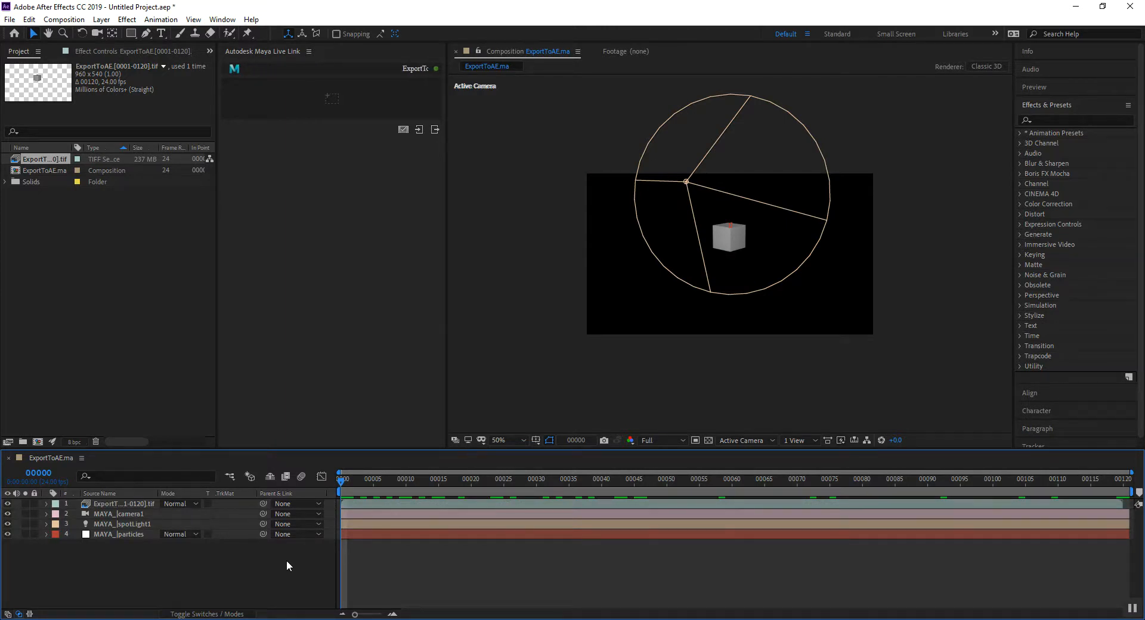
{"action": "key", "text": "ctrl+y"}
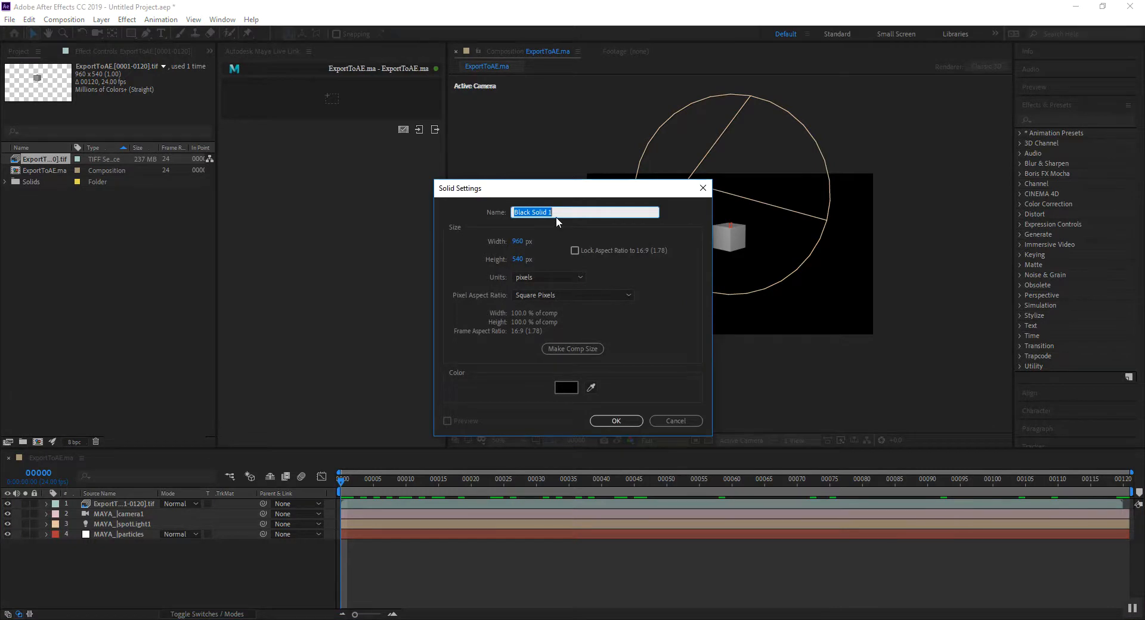
{"action": "type", "text": "Particles"}
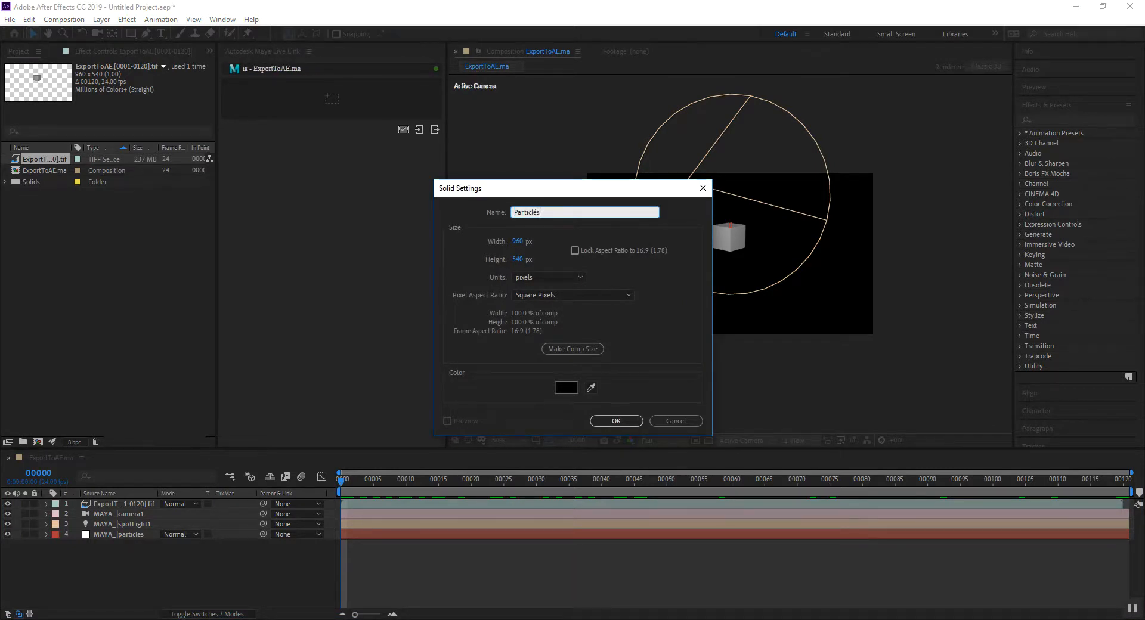
{"action": "key", "text": "Return"}
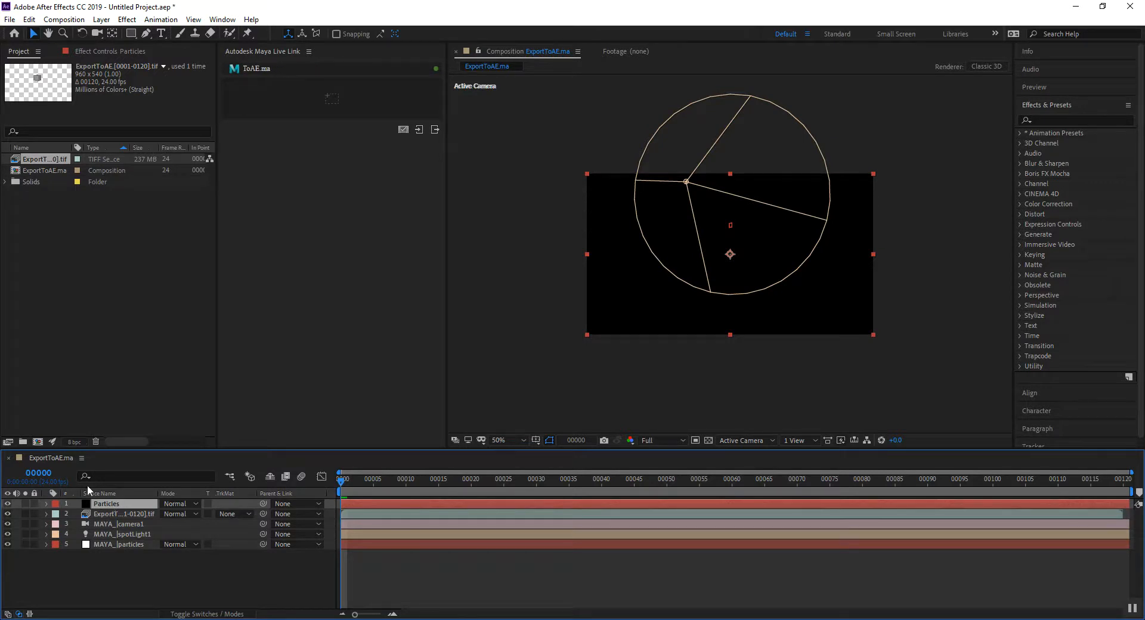
{"action": "left_click", "coordinate": [6, 182]}
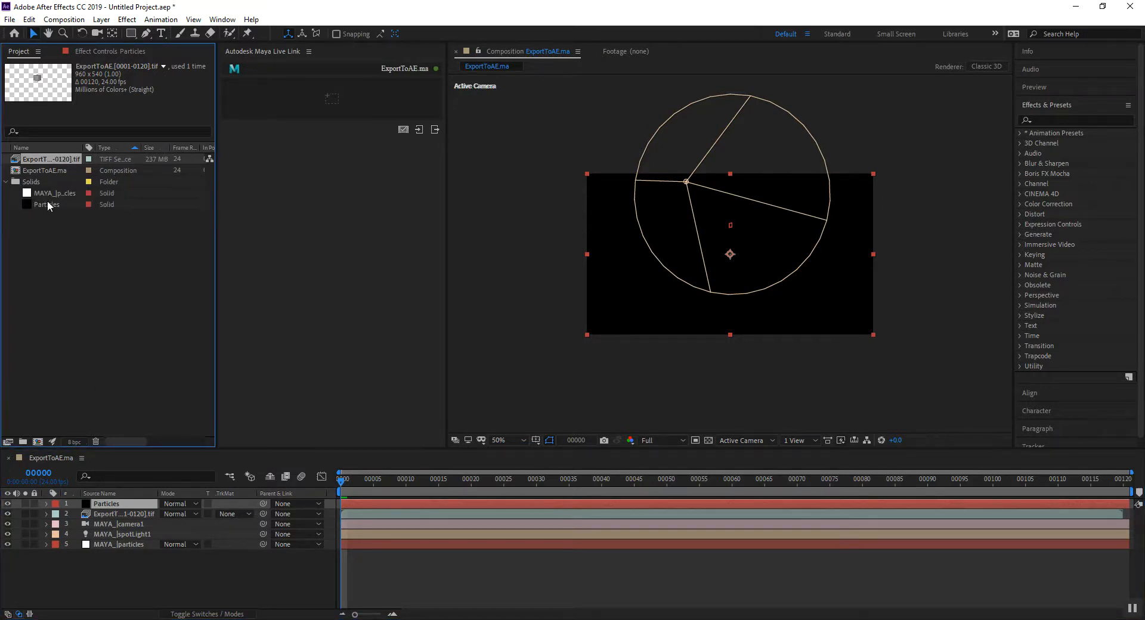
{"action": "left_click", "coordinate": [46, 205]}
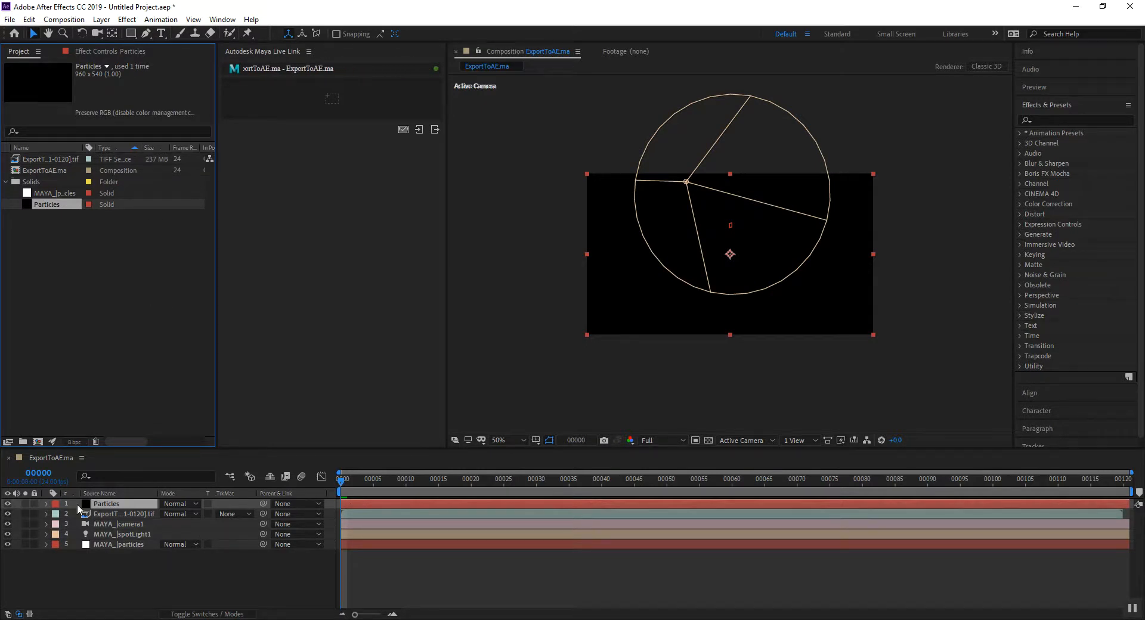
- Search the effects for "partic" and apply Trapcode Particular to the Particles solid
{"action": "left_click", "coordinate": [113, 503]}
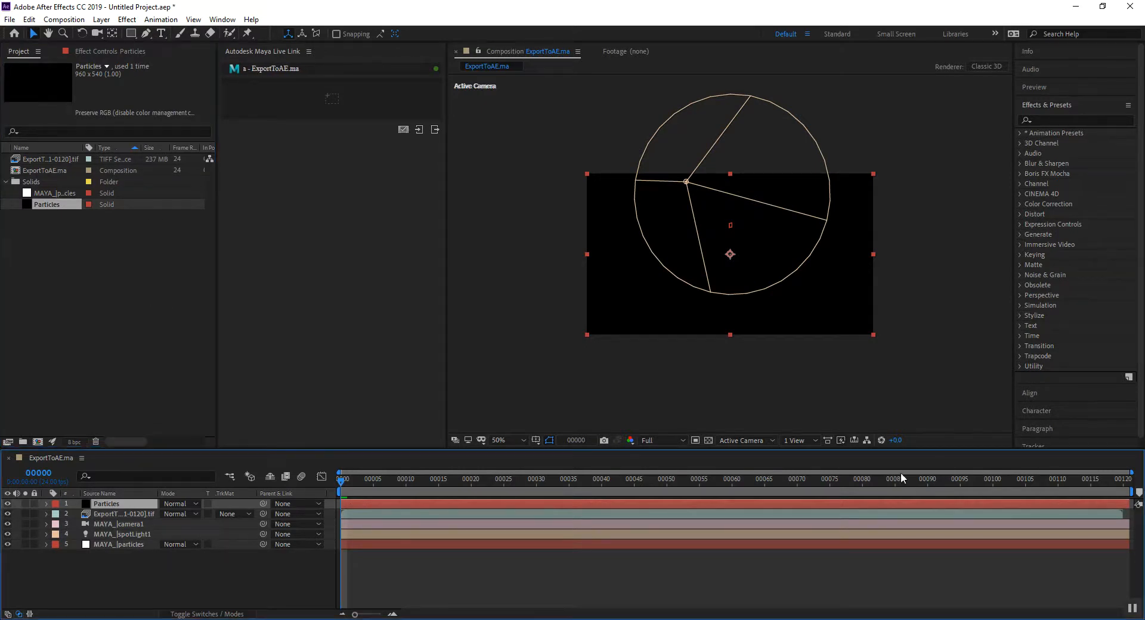
{"action": "left_click", "coordinate": [1063, 121]}
{"action": "type", "text": "partic"}
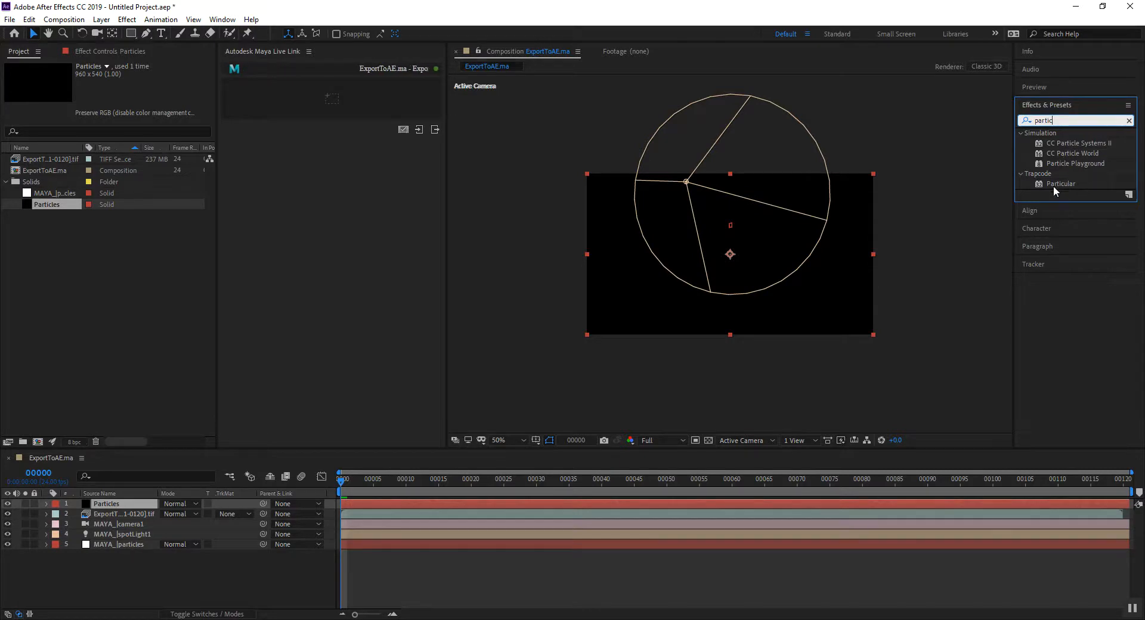
{"action": "left_click_drag", "start_coordinate": [1053, 183], "coordinate": [636, 313]}
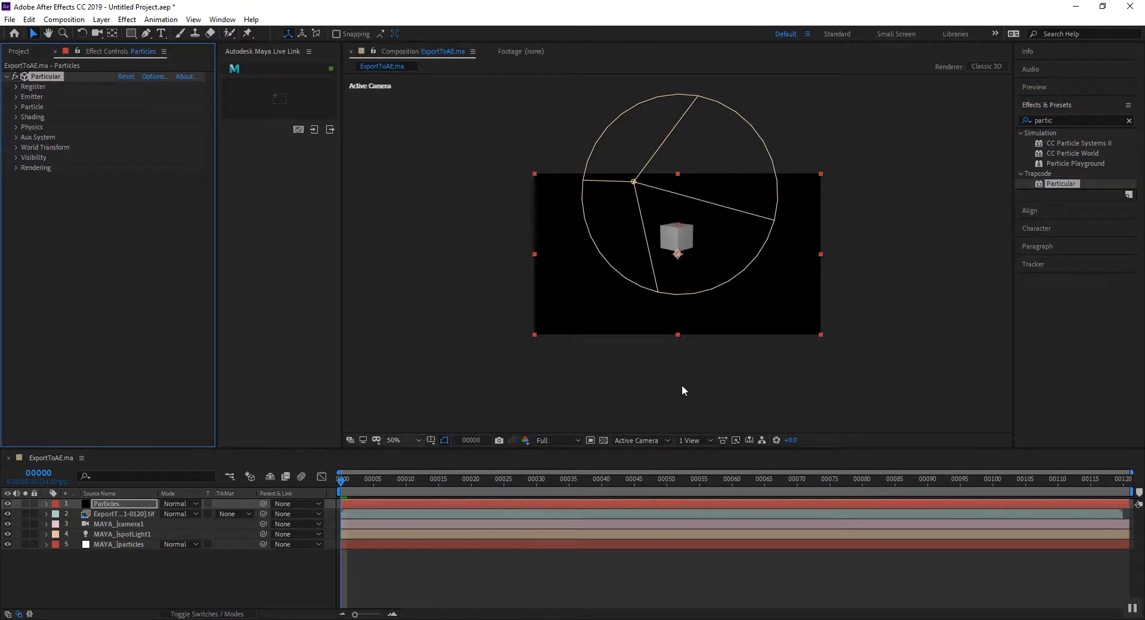
- Set the composition view's magnification to Fit up to 100% and scrub to frame 39 to check the emitted particles
{"action": "scroll", "coordinate": [682, 383], "scroll_direction": "up", "scroll_amount": 1}
{"action": "scroll", "coordinate": [683, 387], "scroll_direction": "down", "scroll_amount": 1}
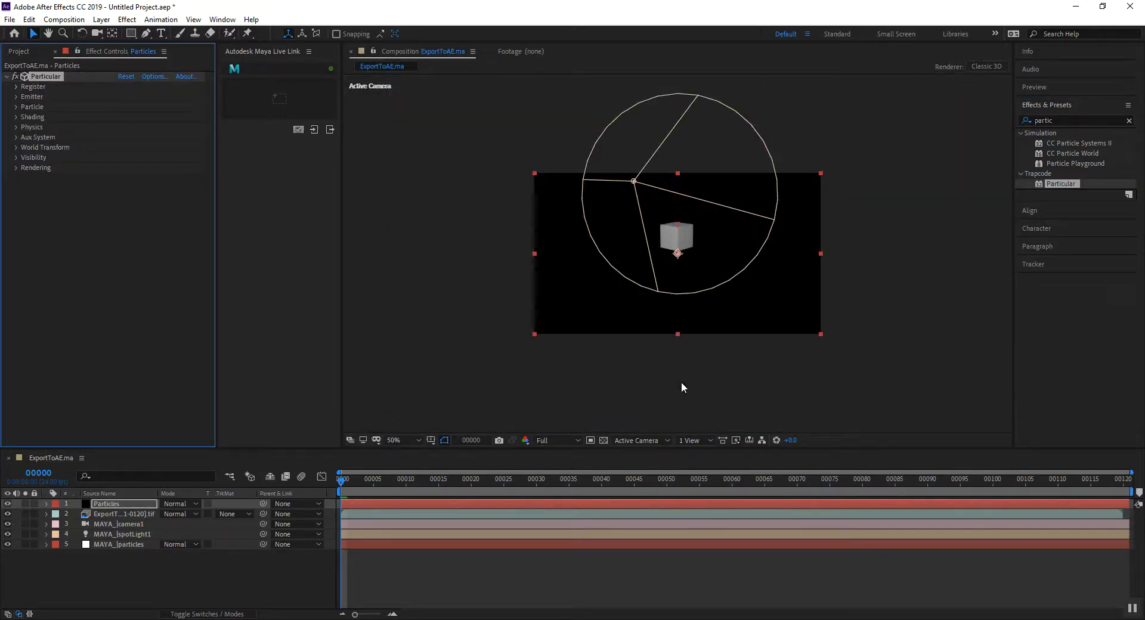
{"action": "left_click", "coordinate": [403, 442]}
{"action": "left_click", "coordinate": [425, 231]}
{"action": "left_click", "coordinate": [400, 440]}
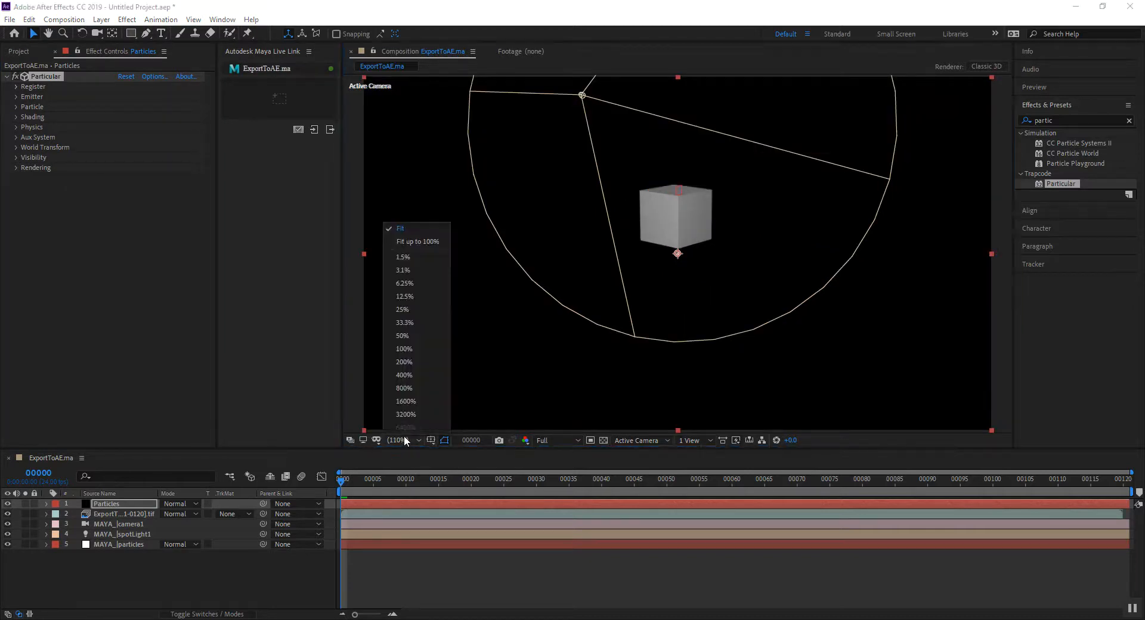
{"action": "left_click", "coordinate": [421, 242]}
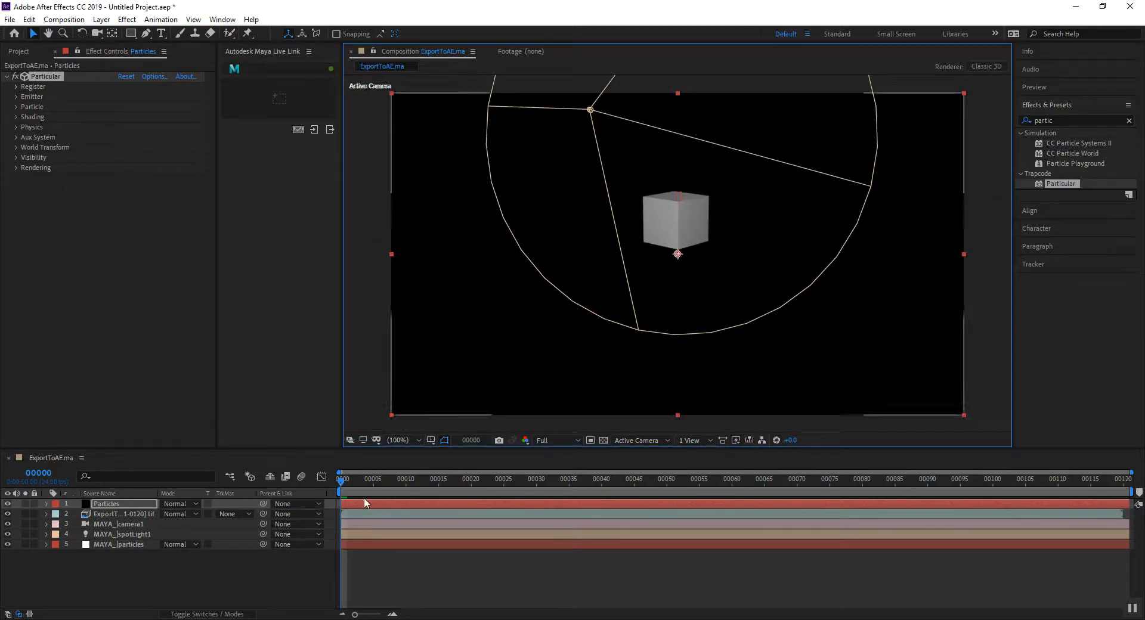
{"action": "left_click_drag", "start_coordinate": [353, 475], "coordinate": [596, 487]}
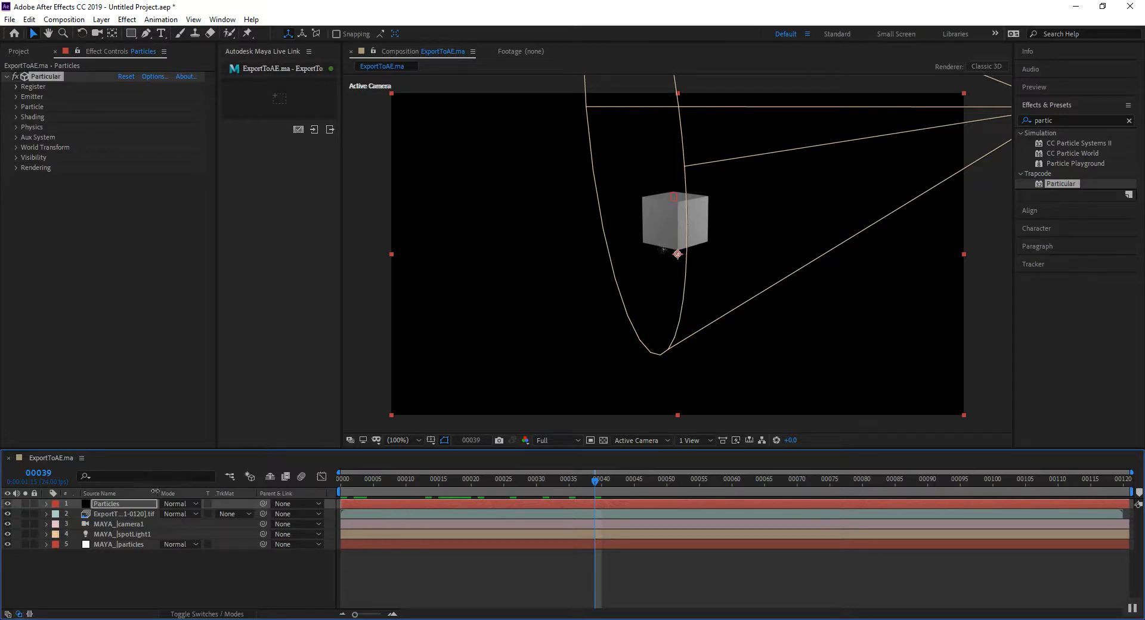
- Set Particular's particle size to 20 and its life to 5 seconds
{"action": "left_click", "coordinate": [16, 106]}
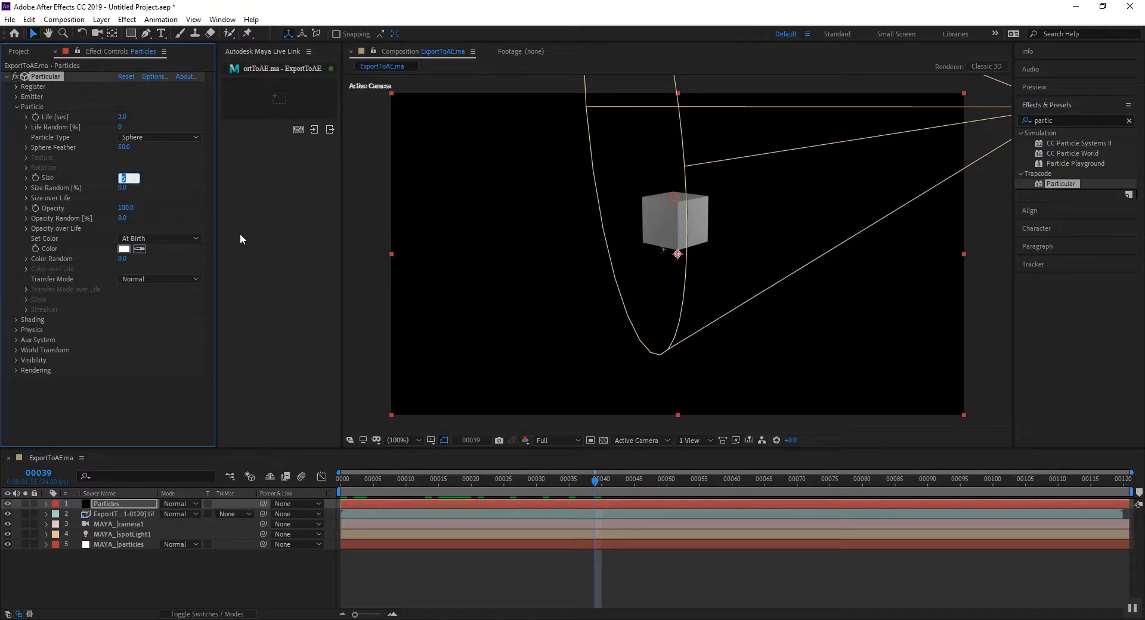
{"action": "type", "text": "20"}
{"action": "left_click", "coordinate": [130, 114]}
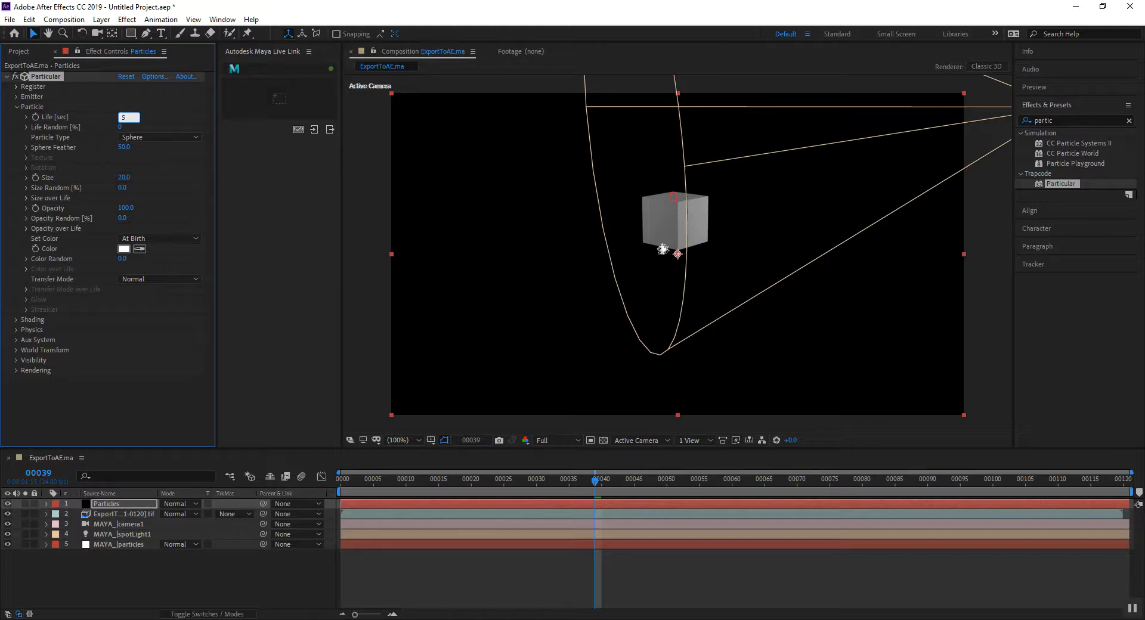
{"action": "key", "text": "Return"}
{"action": "left_click", "coordinate": [18, 106]}
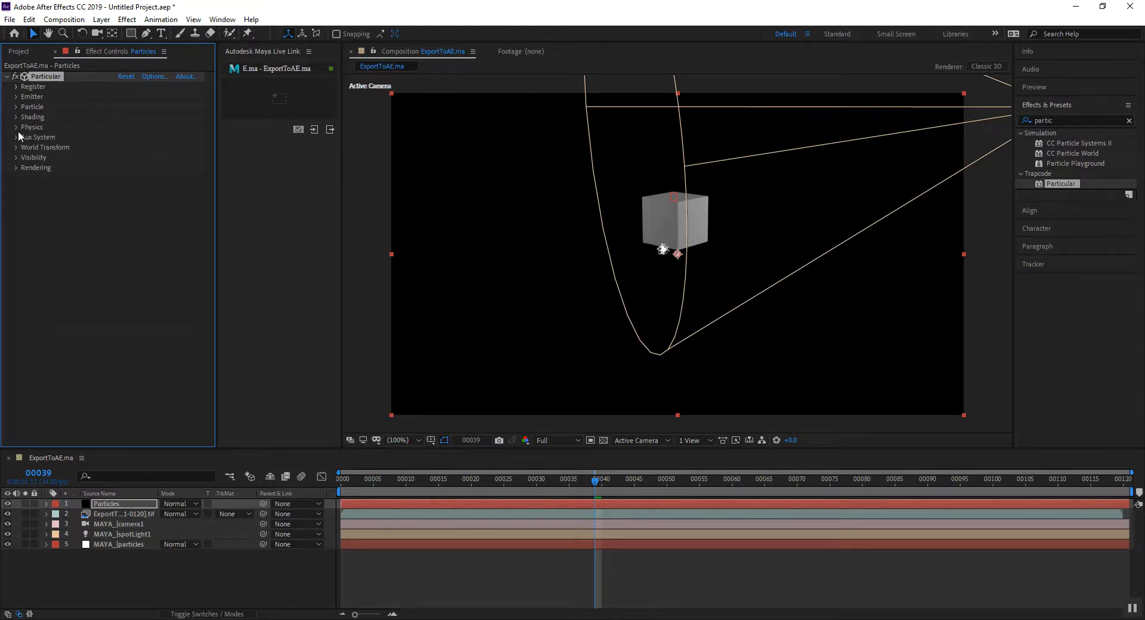
- Change Particular's emitter type to Sphere and set its emitter size to 12000 in X, Y and Z
{"action": "left_click", "coordinate": [15, 98]}
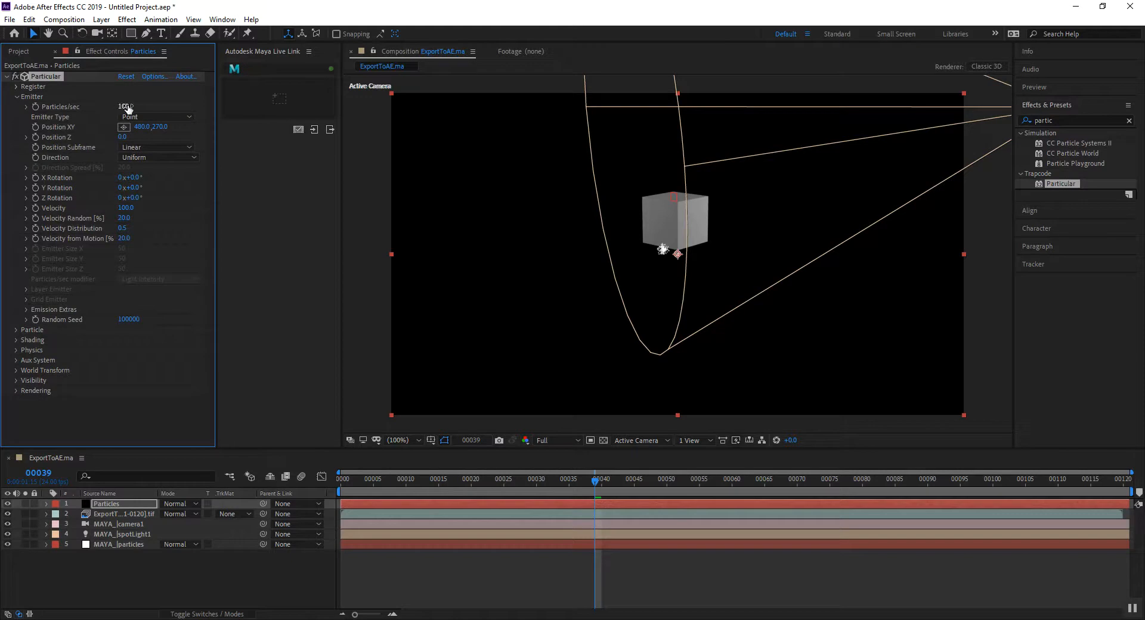
{"action": "left_click", "coordinate": [184, 117]}
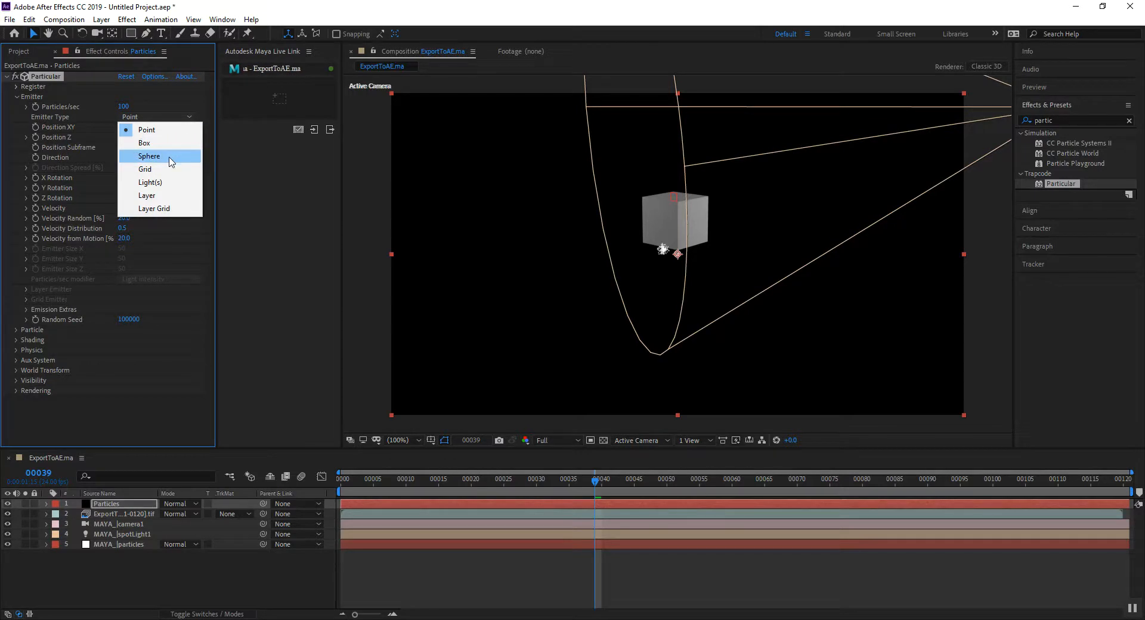
{"action": "key", "text": "Escape"}
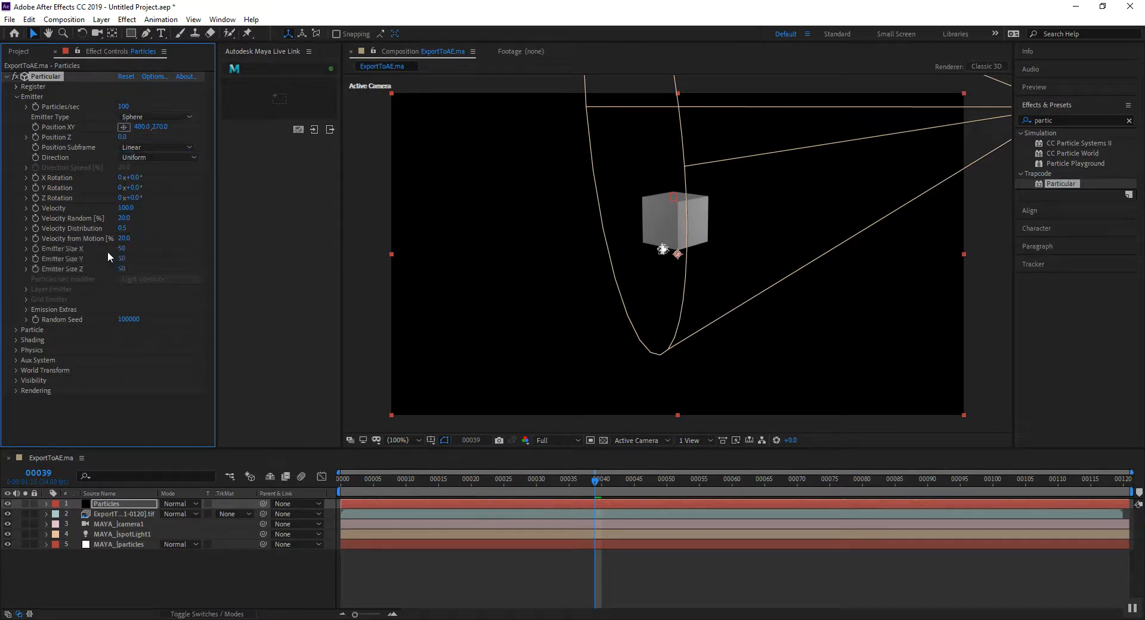
{"action": "left_click", "coordinate": [121, 250]}
{"action": "type", "text": "12"}
{"action": "key", "text": "Tab"}
{"action": "type", "text": "12000"}
{"action": "key", "text": "Tab"}
{"action": "type", "text": "12000"}
{"action": "key", "text": "Return"}
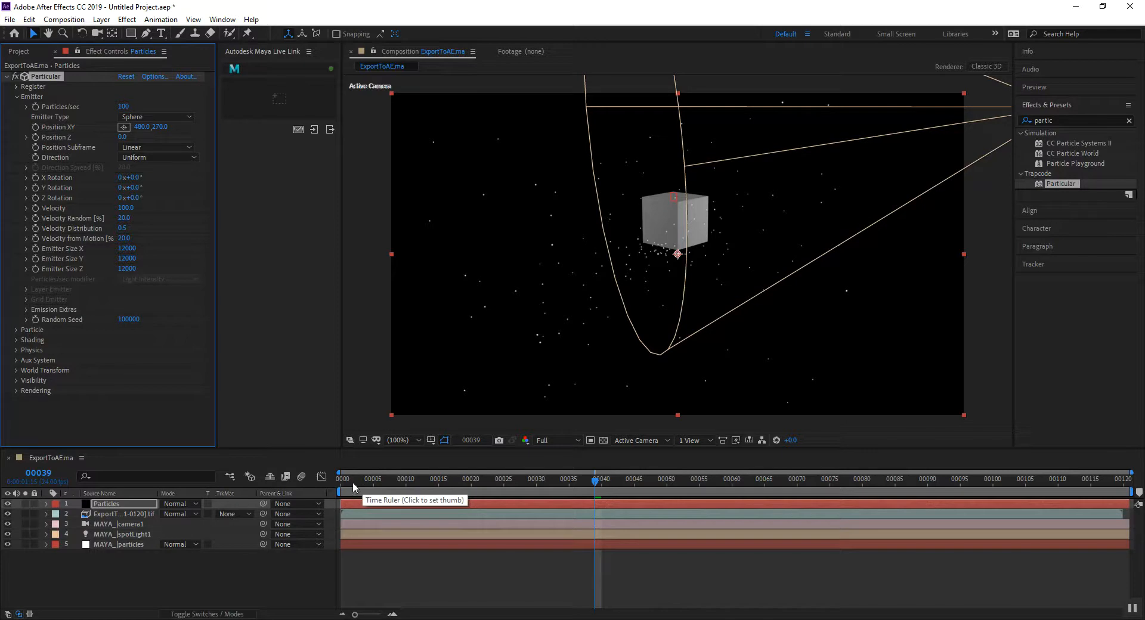
- Return to frame 0, set Particular's emission rate to 5000 particles per second, and scrub the first frames
{"action": "left_click", "coordinate": [335, 481]}
{"action": "mouse_move", "coordinate": [336, 482]}
{"action": "left_mouse_down"}
{"action": "mouse_move", "coordinate": [417, 483]}
{"action": "mouse_move", "coordinate": [318, 482]}
{"action": "left_mouse_up"}
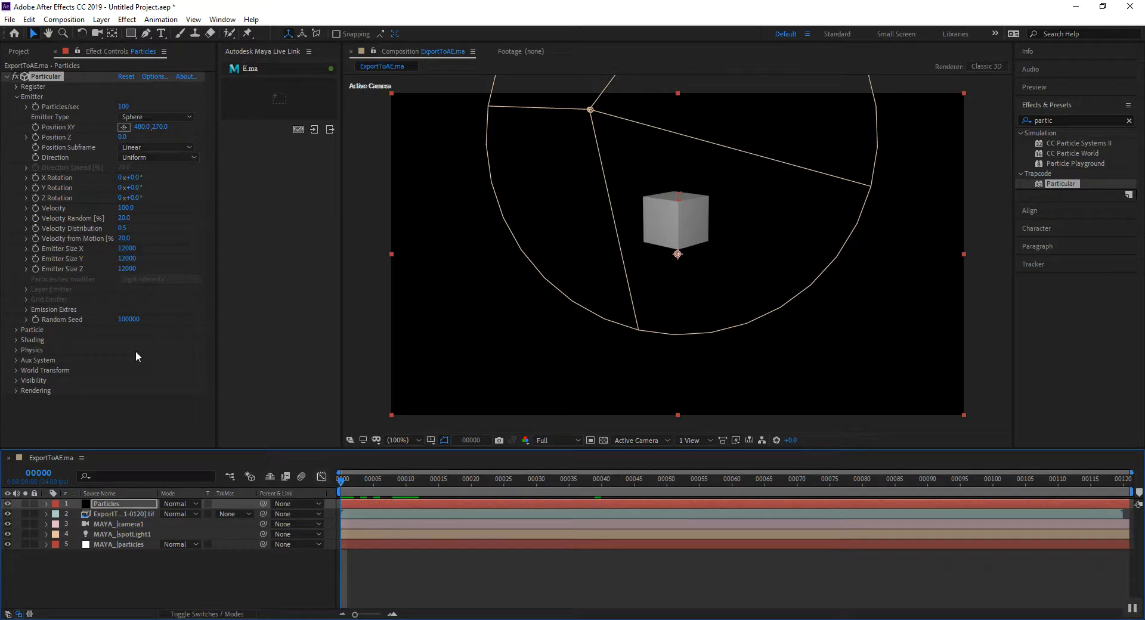
{"action": "left_click", "coordinate": [19, 350]}
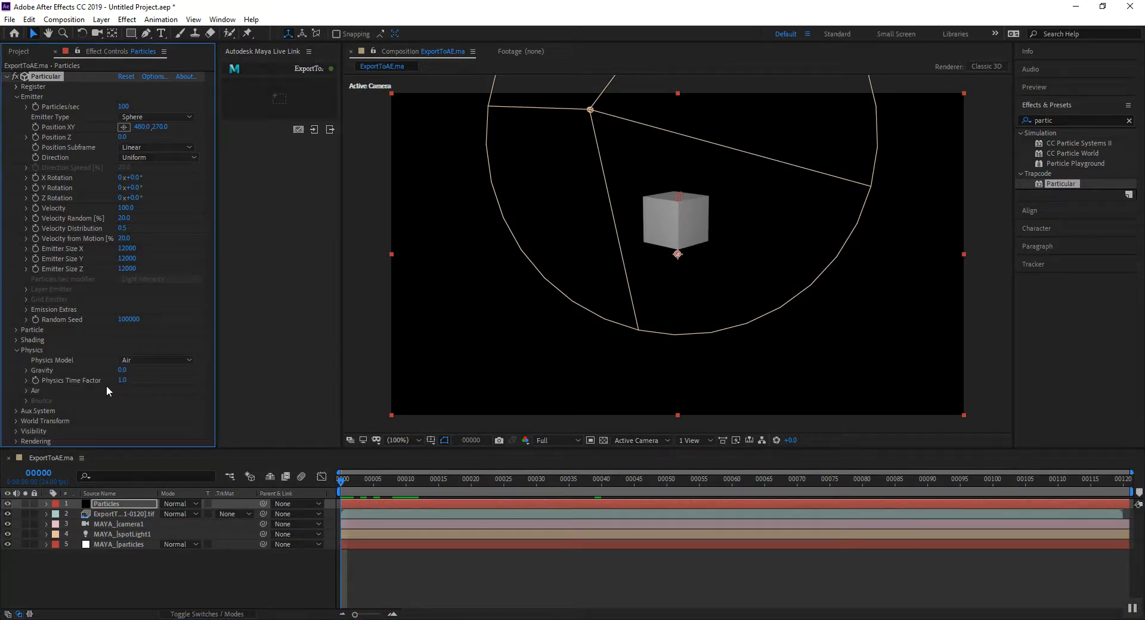
{"action": "left_click", "coordinate": [18, 350]}
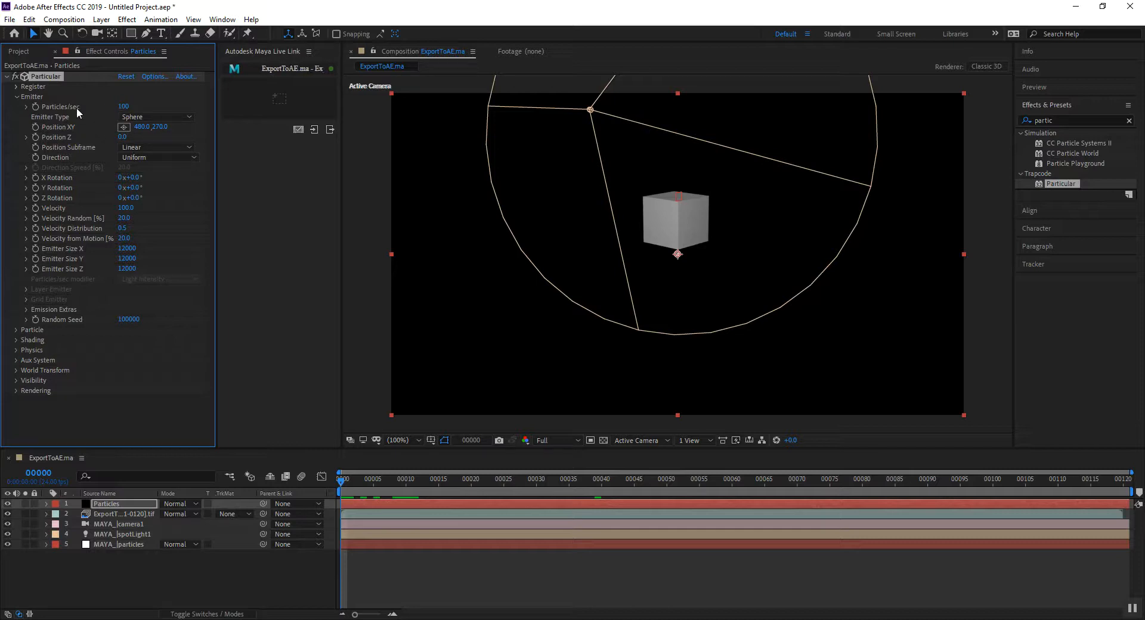
{"action": "left_click", "coordinate": [124, 107]}
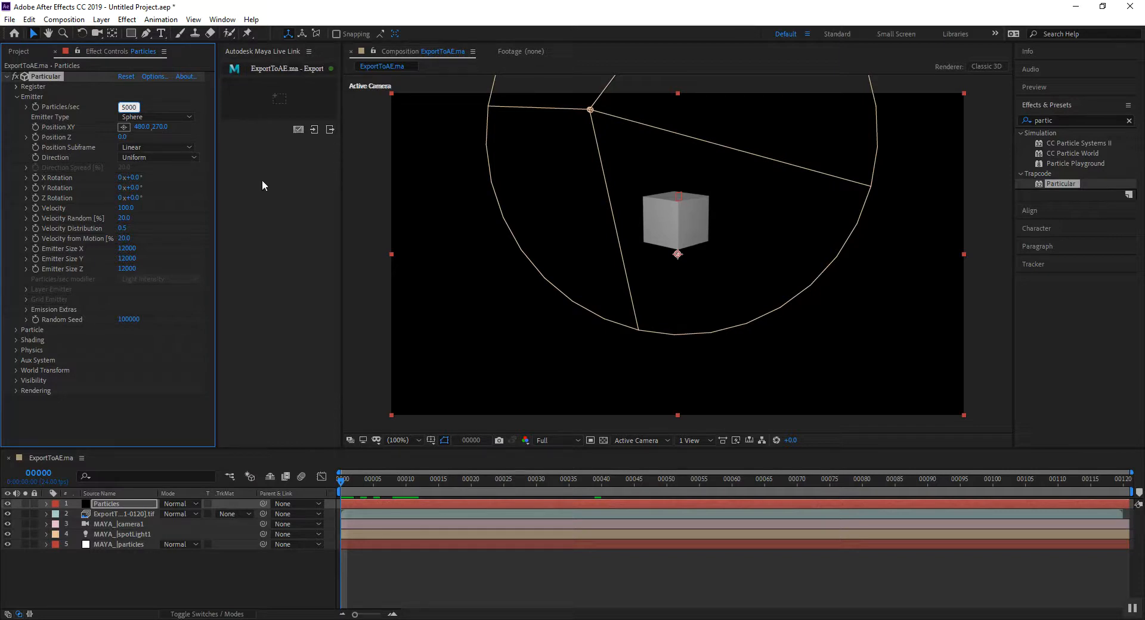
{"action": "left_click", "coordinate": [169, 187]}
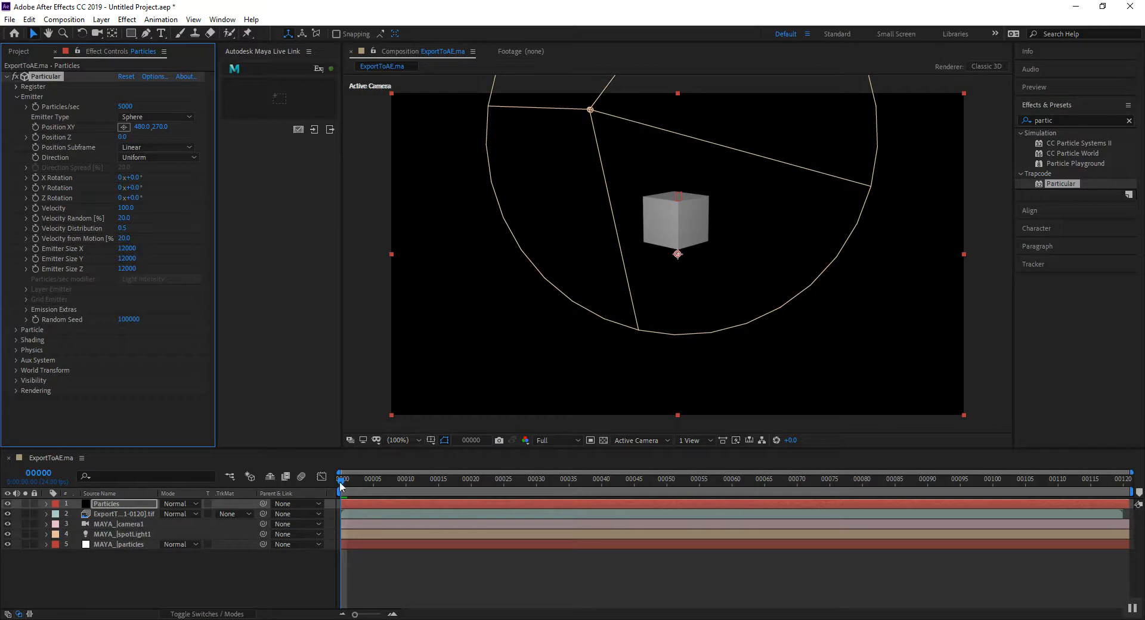
{"action": "left_click_drag", "start_coordinate": [343, 481], "coordinate": [341, 482]}
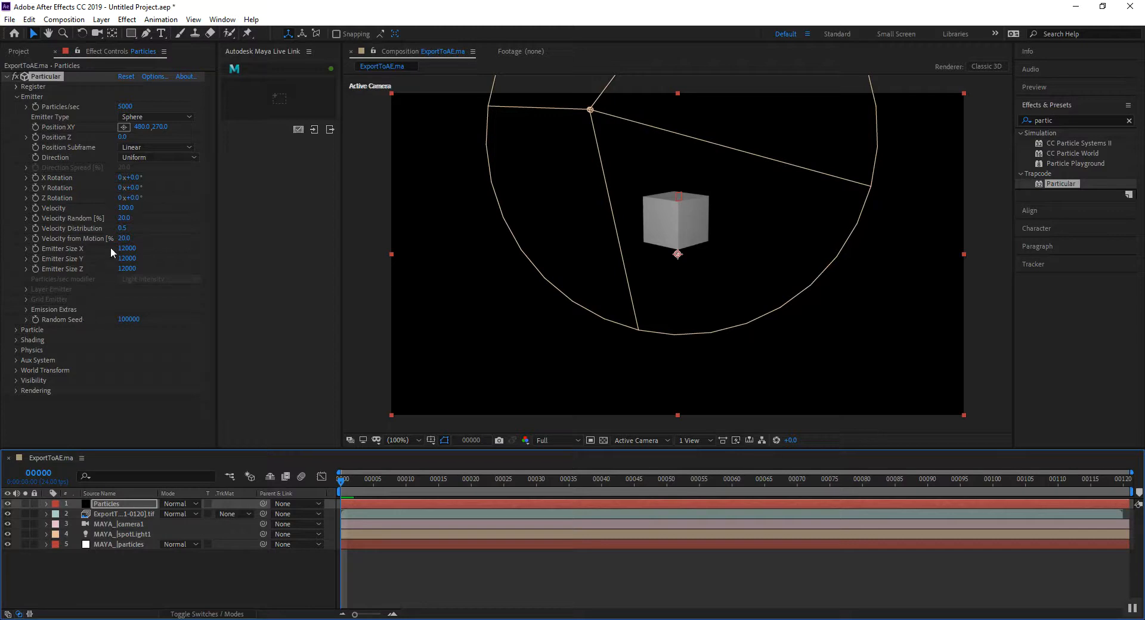
- Set the emitter's velocity to 0 and scrub the opening frames to check the particles' motion
{"action": "left_click", "coordinate": [126, 209]}
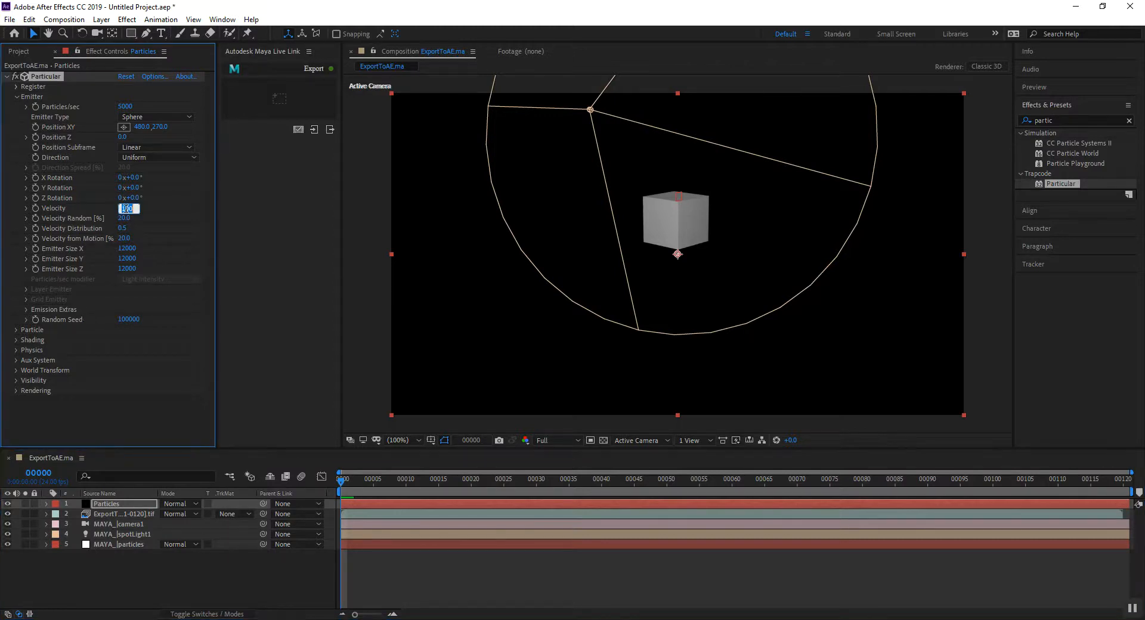
{"action": "type", "text": "0"}
{"action": "mouse_move", "coordinate": [347, 484]}
{"action": "left_mouse_down"}
{"action": "mouse_move", "coordinate": [385, 482]}
{"action": "mouse_move", "coordinate": [337, 478]}
{"action": "mouse_move", "coordinate": [356, 486]}
{"action": "left_mouse_up"}
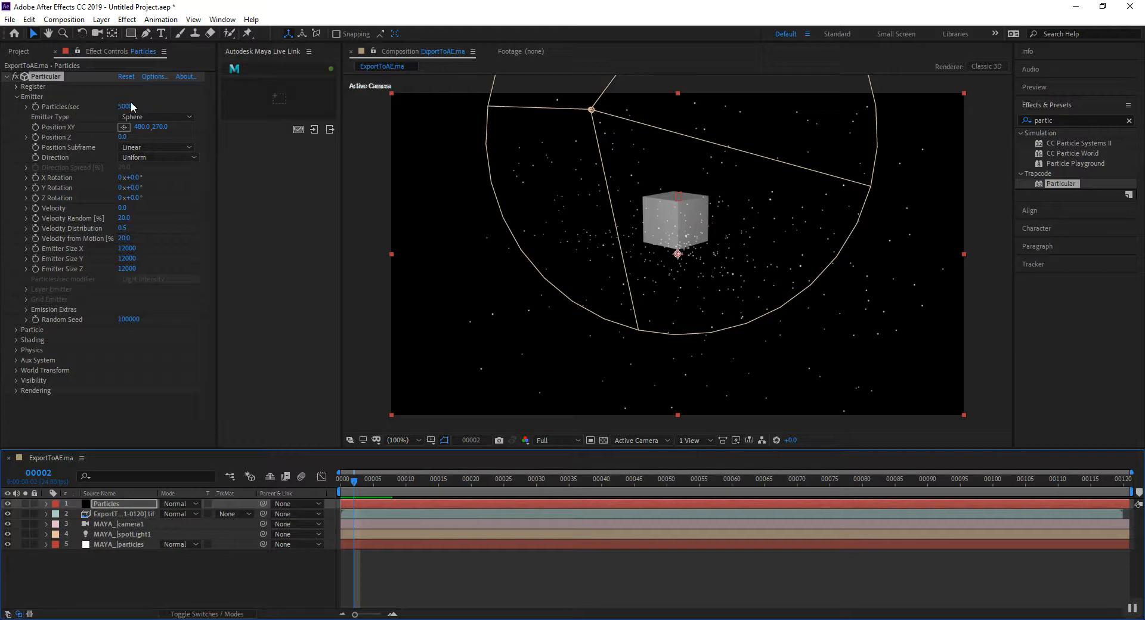
- Keyframe Particles/sec at 10000 on frame 0 and at 0 on frame 1, and scrub to frame 31
{"action": "left_click_drag", "start_coordinate": [341, 478], "coordinate": [331, 478]}
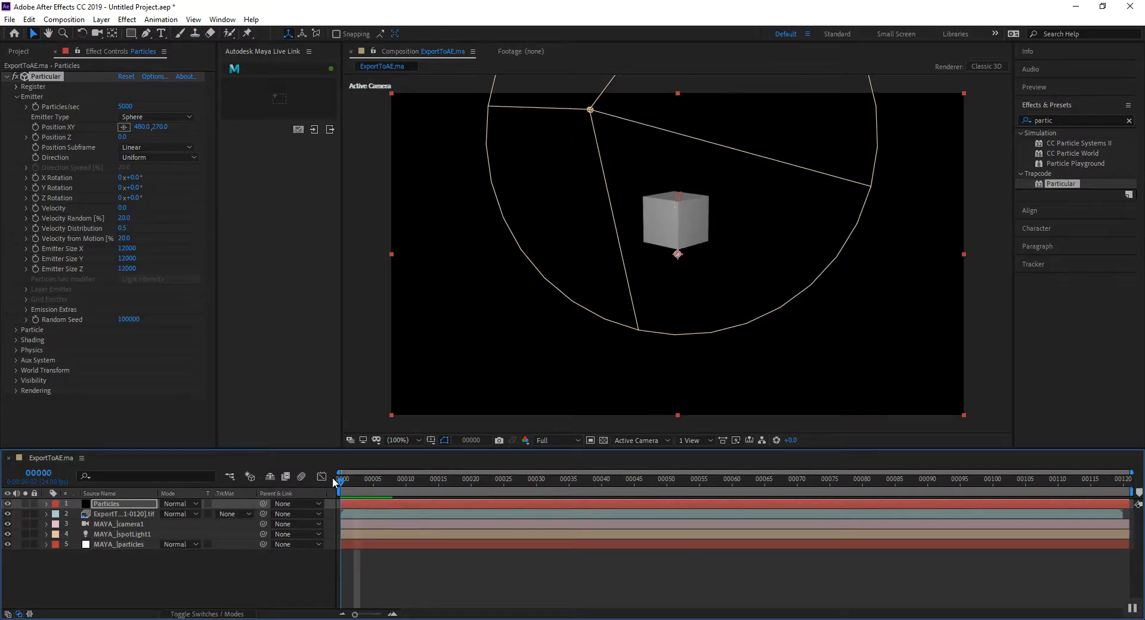
{"action": "left_click", "coordinate": [129, 106]}
{"action": "type", "text": "1"}
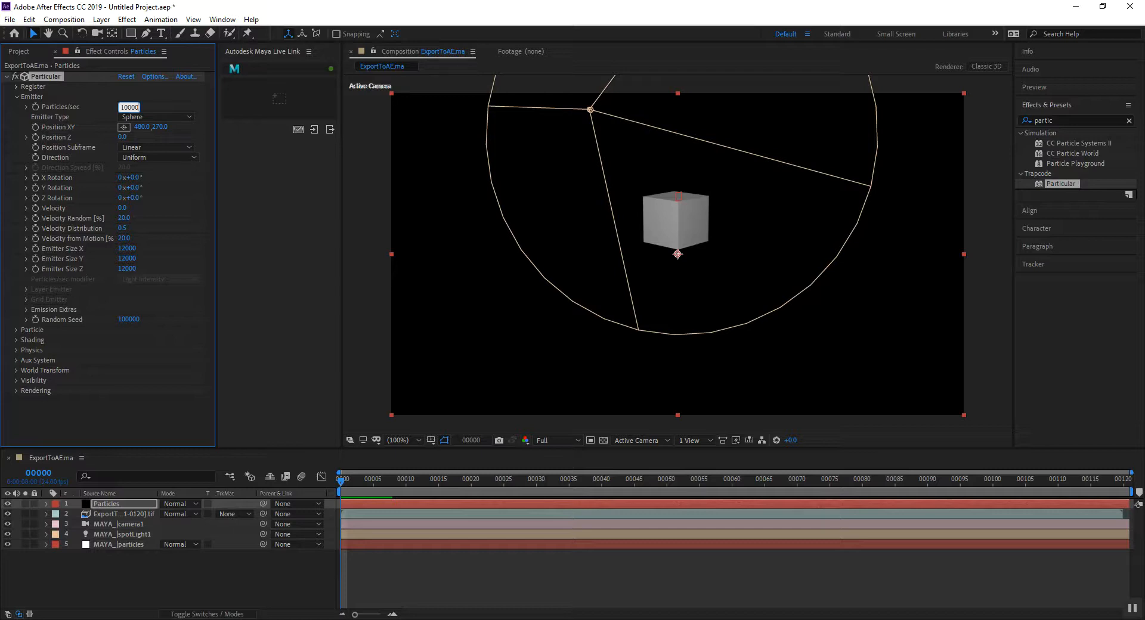
{"action": "left_click", "coordinate": [36, 107]}
{"action": "key", "text": "Page_Down"}
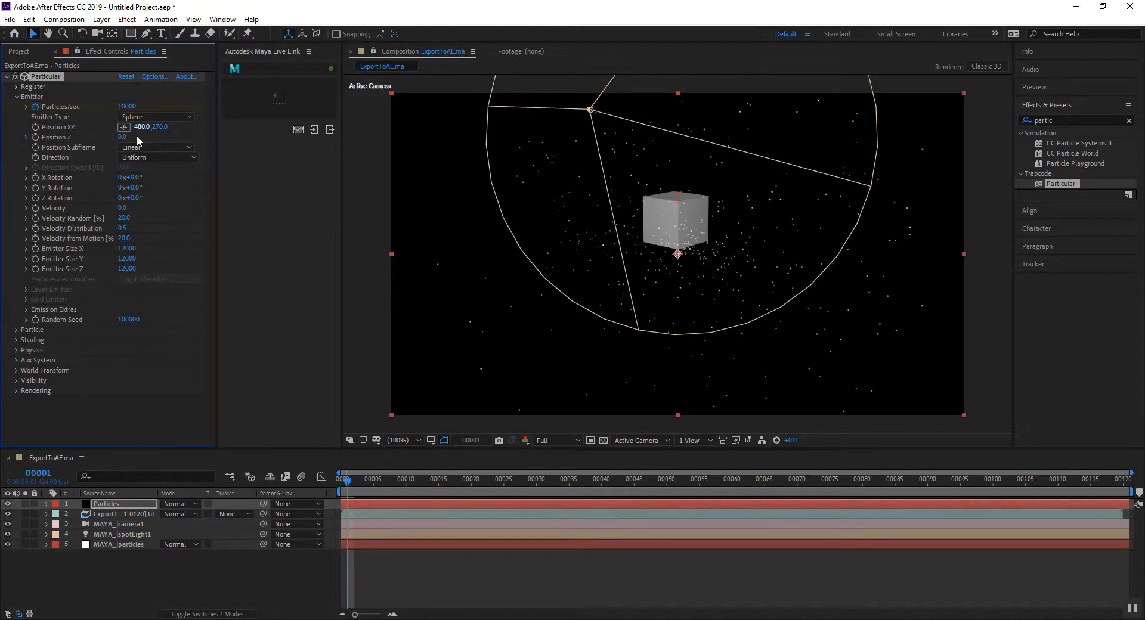
{"action": "left_click", "coordinate": [129, 107]}
{"action": "type", "text": "0"}
{"action": "key", "text": "Return"}
{"action": "left_click_drag", "start_coordinate": [356, 488], "coordinate": [542, 493]}
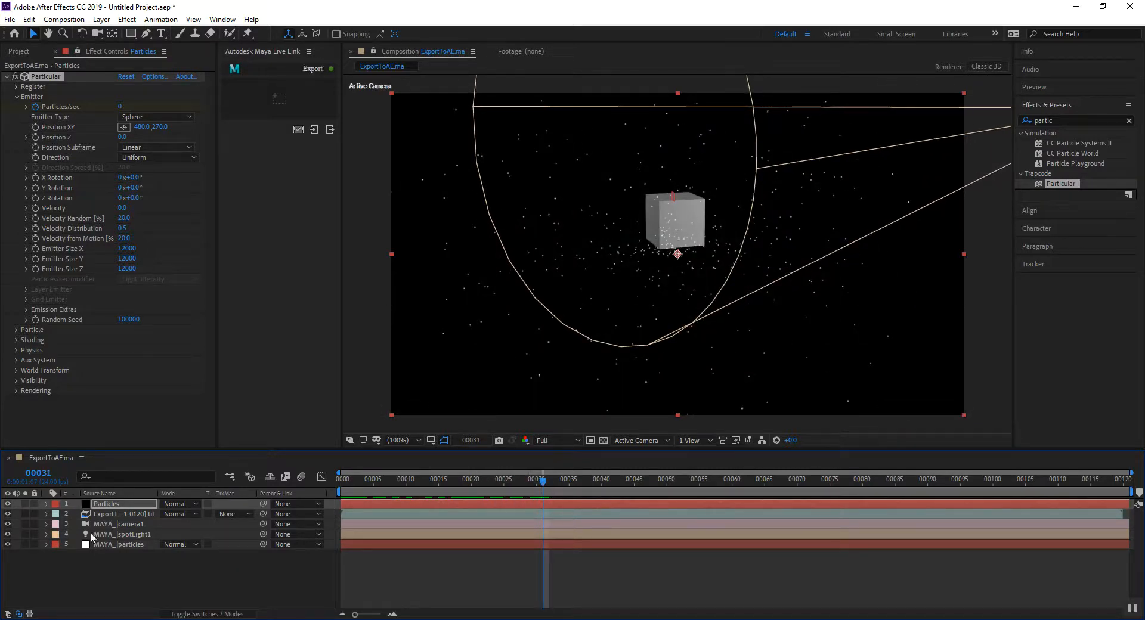
- Hide the MAYA_|spotLight1 layer and preview the particle animation from frame 0
{"action": "left_click", "coordinate": [9, 535]}
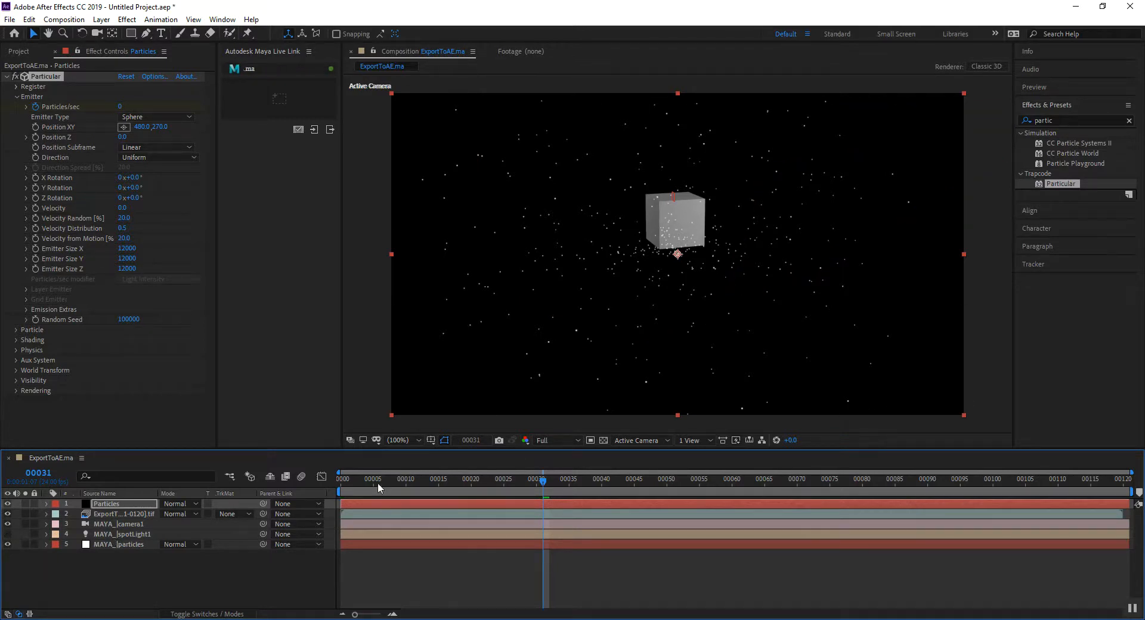
{"action": "left_click_drag", "start_coordinate": [377, 482], "coordinate": [360, 483]}
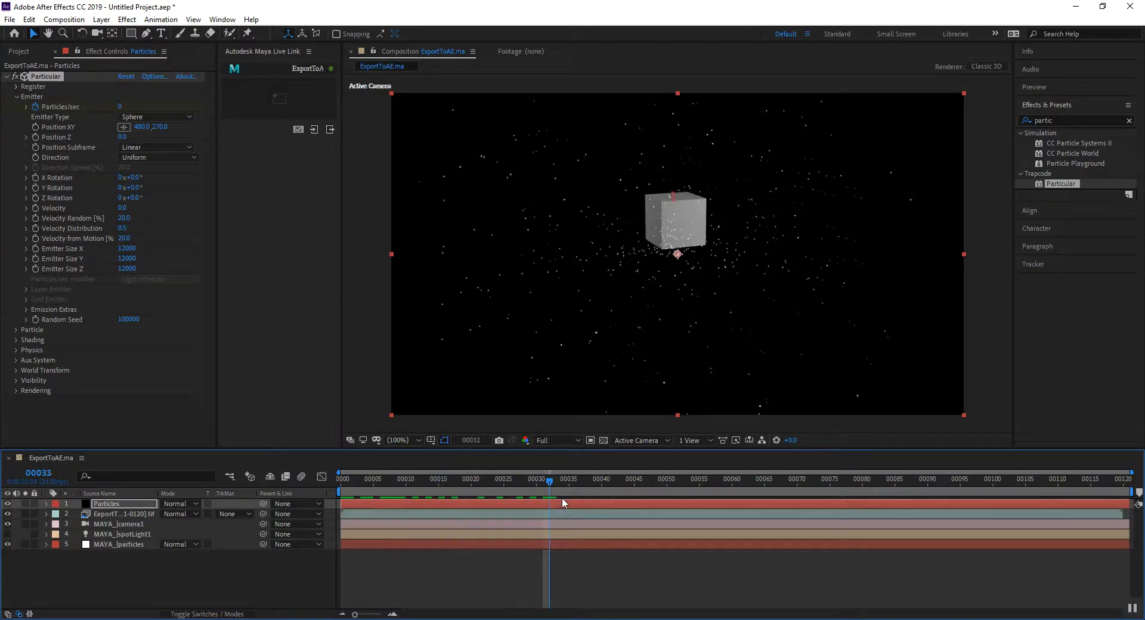
{"action": "left_click_drag", "start_coordinate": [624, 501], "coordinate": [324, 485]}
{"action": "left_click_drag", "start_coordinate": [398, 489], "coordinate": [325, 488]}
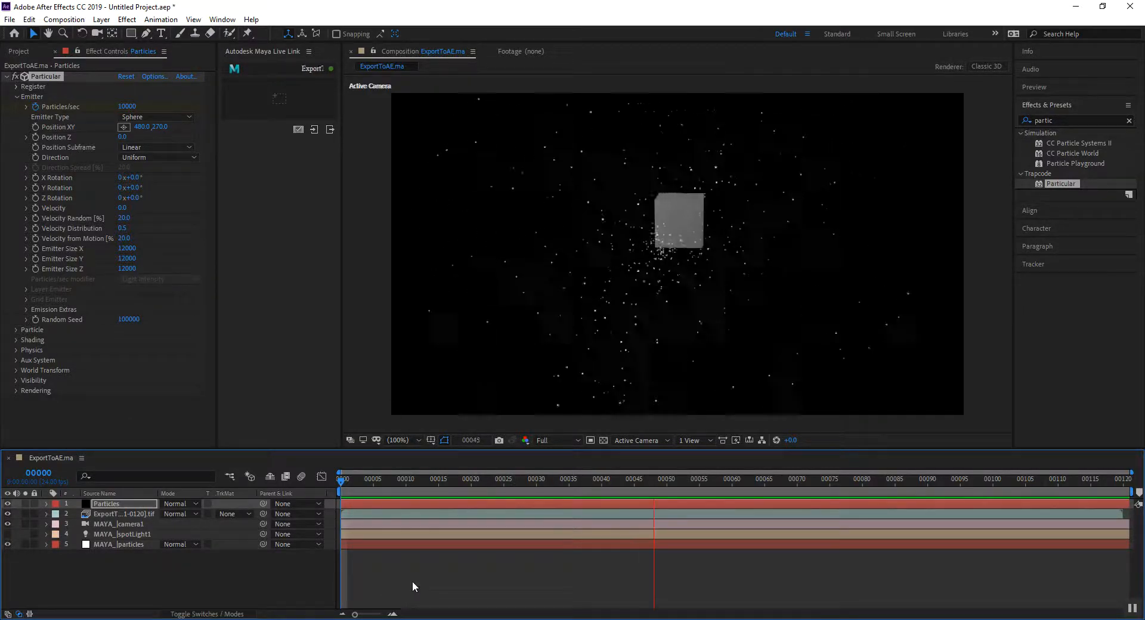
{"action": "left_click", "coordinate": [424, 559]}
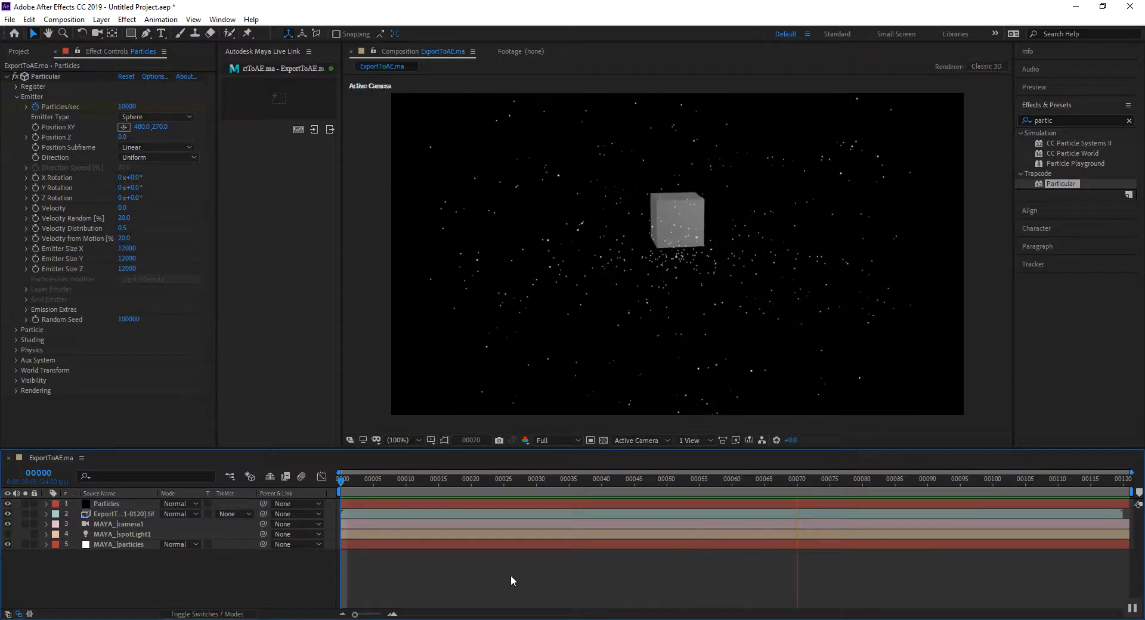
{"action": "key", "text": "space"}
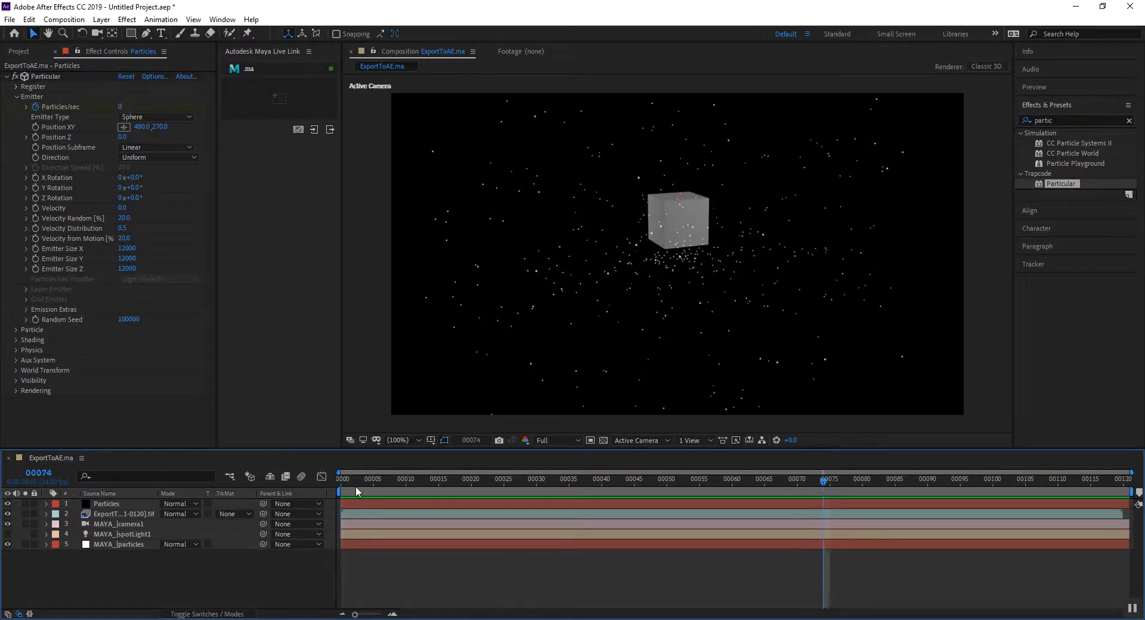
- Examine the particles overlapping the cube at 200% magnification between frames 2 and 18, and select the Particles layer
{"action": "mouse_move", "coordinate": [367, 483]}
{"action": "left_mouse_down"}
{"action": "mouse_move", "coordinate": [338, 486]}
{"action": "mouse_move", "coordinate": [357, 484]}
{"action": "left_mouse_up"}
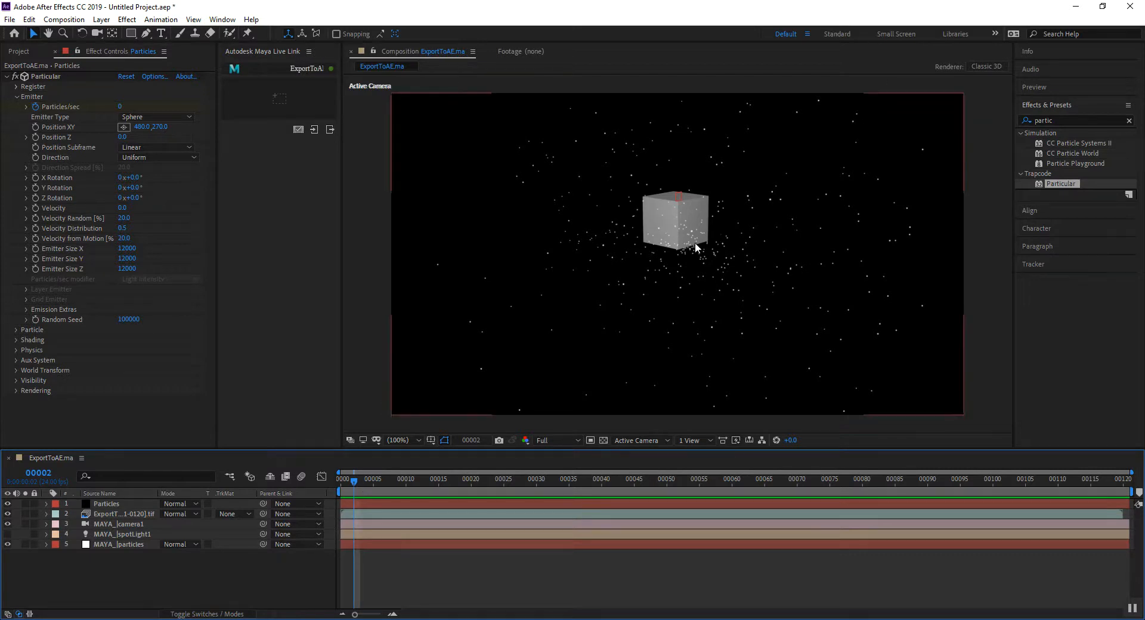
{"action": "scroll", "coordinate": [706, 217], "scroll_direction": "up", "scroll_amount": 1}
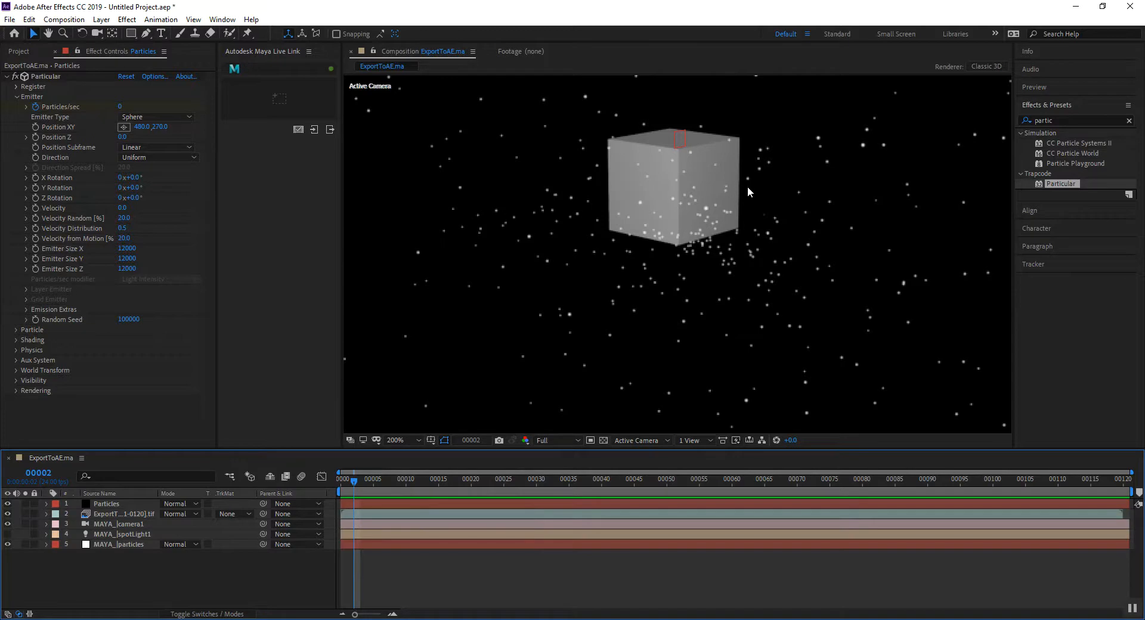
{"action": "left_click_drag", "start_coordinate": [356, 484], "coordinate": [464, 481]}
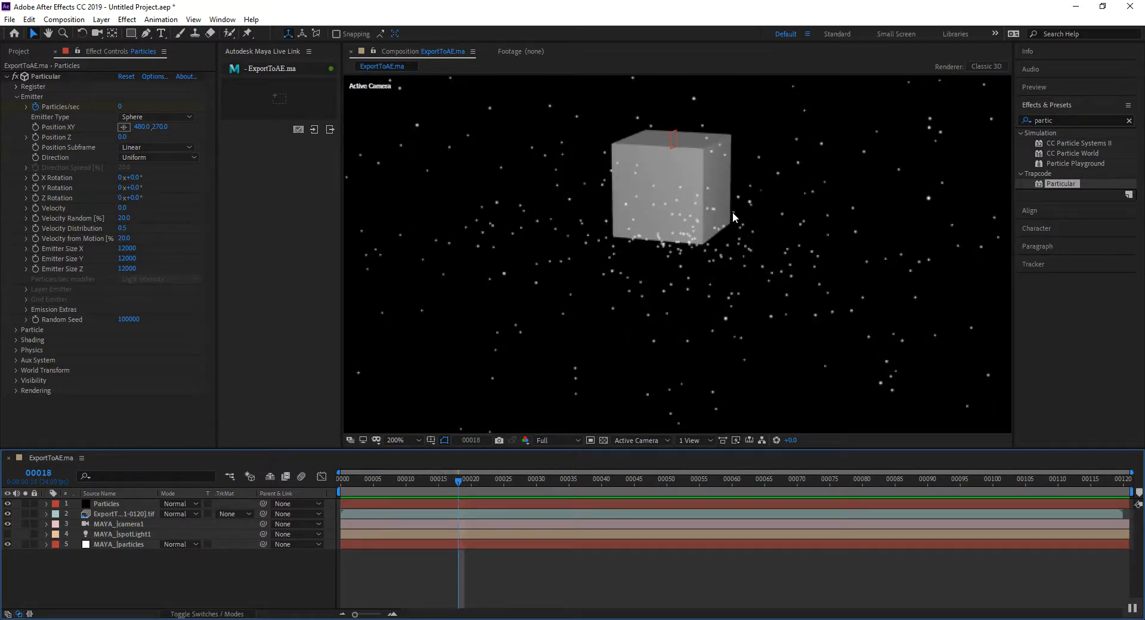
{"action": "mouse_move", "coordinate": [463, 483]}
{"action": "left_mouse_down"}
{"action": "mouse_move", "coordinate": [389, 477]}
{"action": "mouse_move", "coordinate": [473, 464]}
{"action": "mouse_move", "coordinate": [463, 463]}
{"action": "left_mouse_up"}
{"action": "left_click", "coordinate": [110, 517]}
{"action": "left_click", "coordinate": [108, 506]}
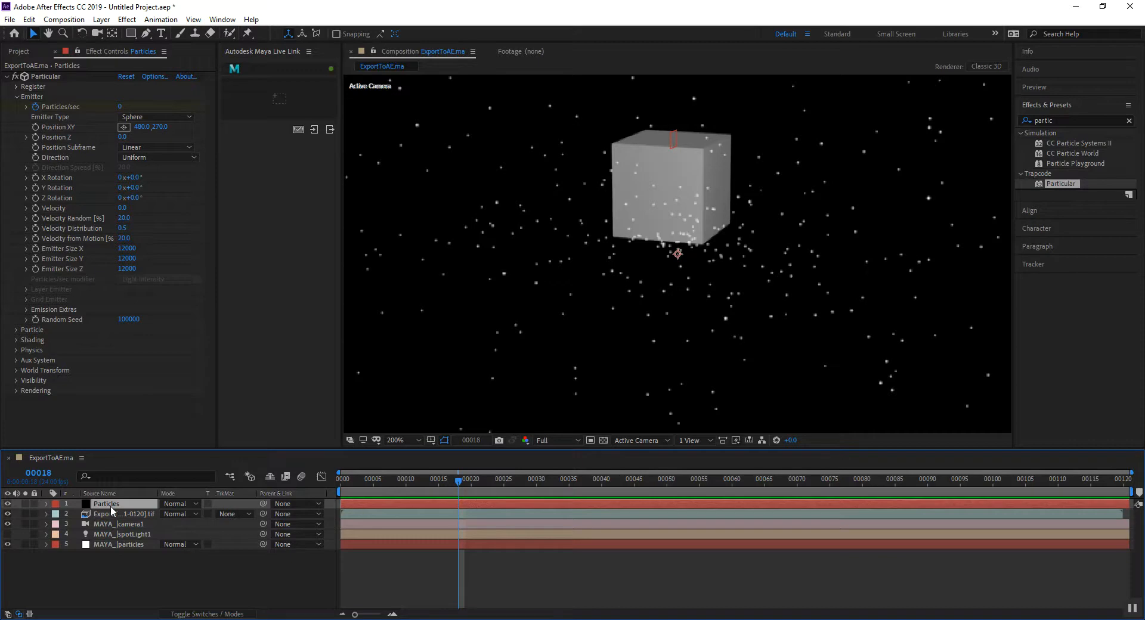
- Duplicate the Particles layer, and hide the lower copy with the upper copy's Visibility settings open
{"action": "key", "text": "ctrl+d"}
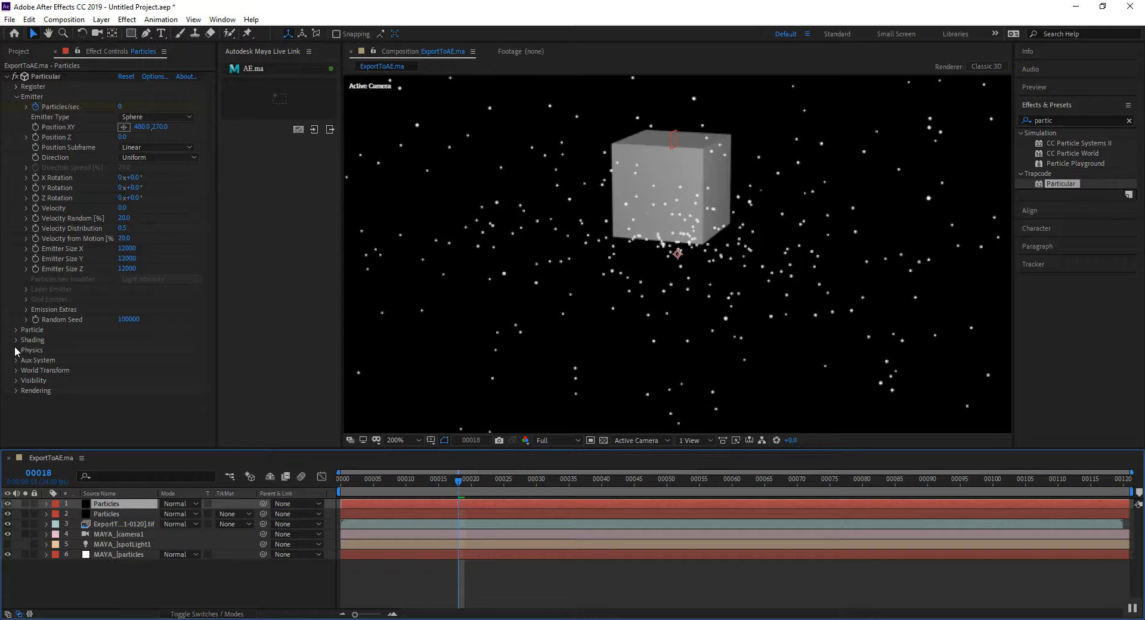
{"action": "left_click", "coordinate": [17, 381]}
{"action": "scroll", "coordinate": [131, 379], "scroll_direction": "down", "scroll_amount": 2}
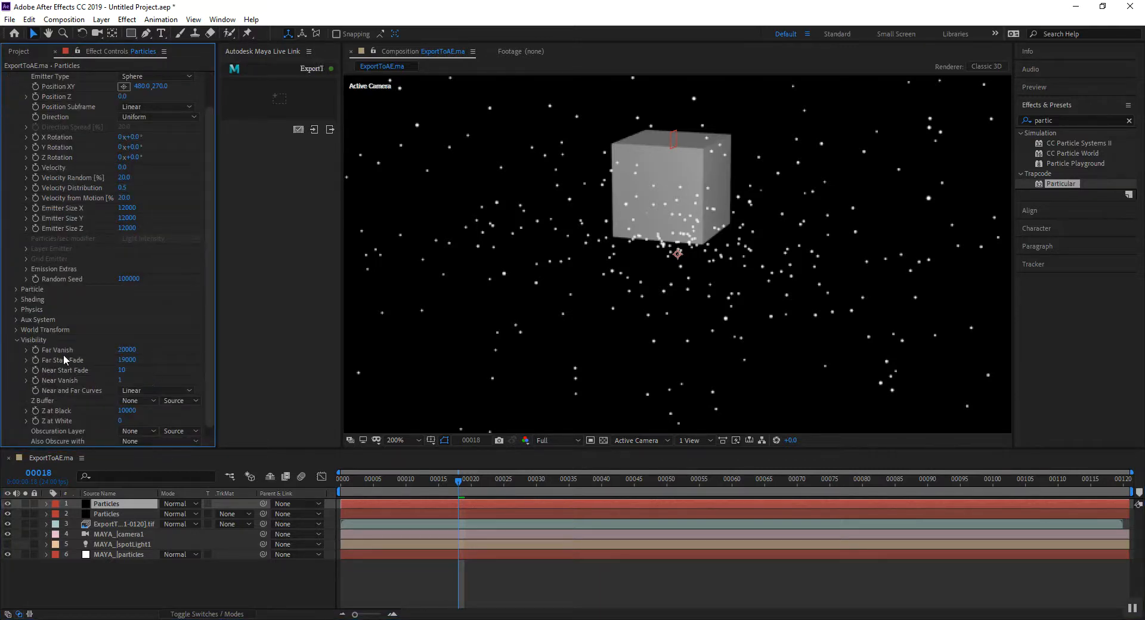
{"action": "left_click", "coordinate": [131, 351]}
{"action": "left_click", "coordinate": [7, 515]}
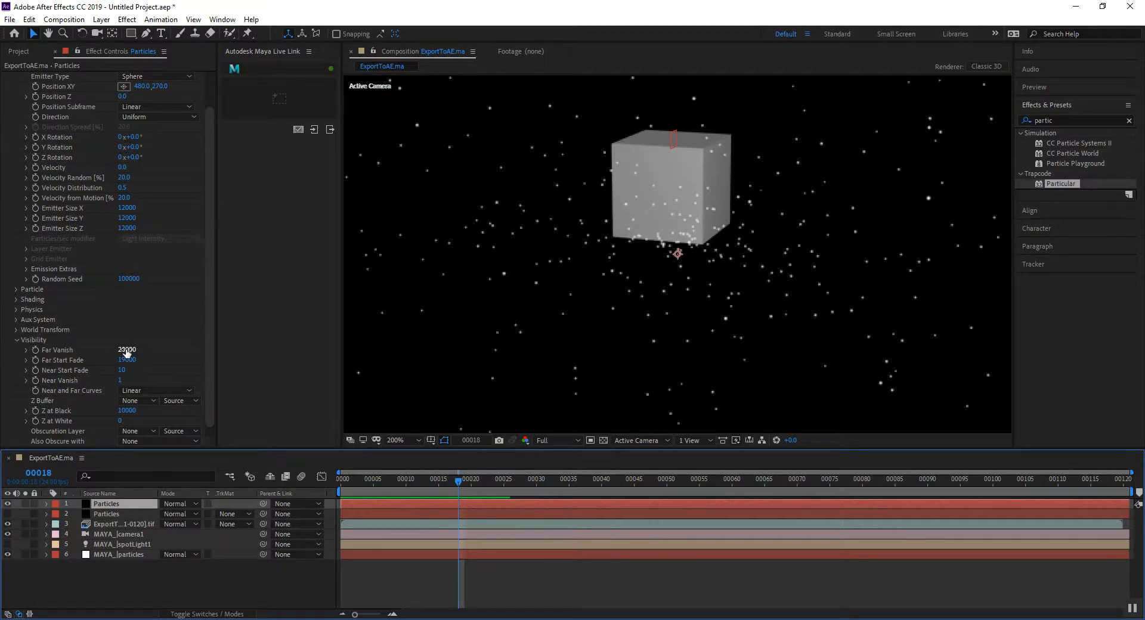
- Try Far Vanish values of 10000, 15000, 16000, 15500 and 15250 on the upper Particles layer
{"action": "left_click", "coordinate": [129, 351]}
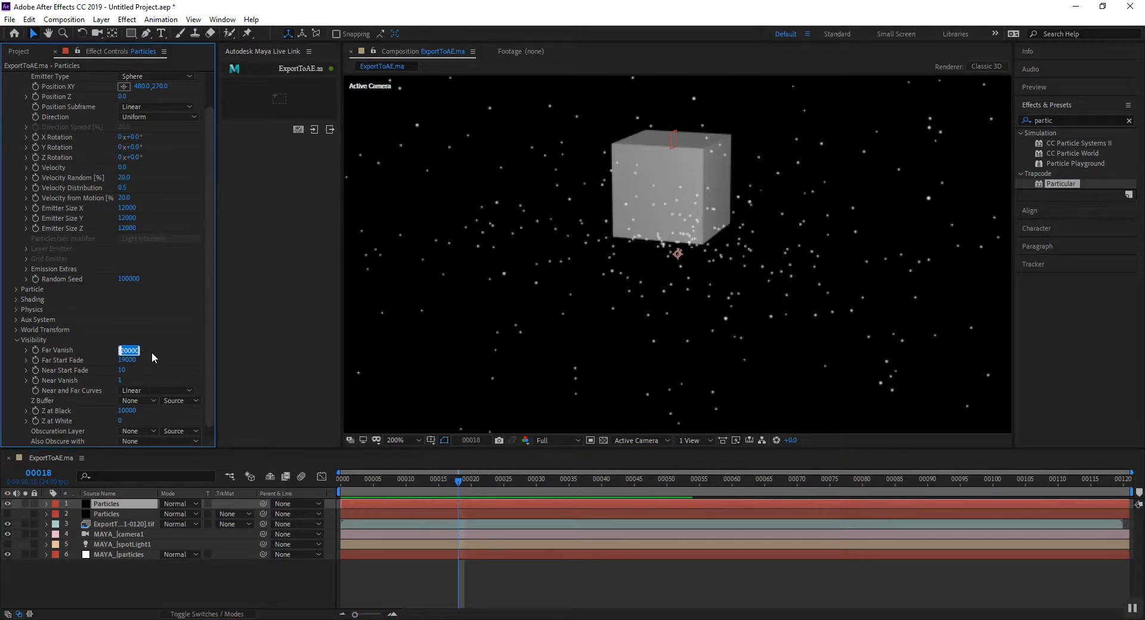
{"action": "type", "text": "10000"}
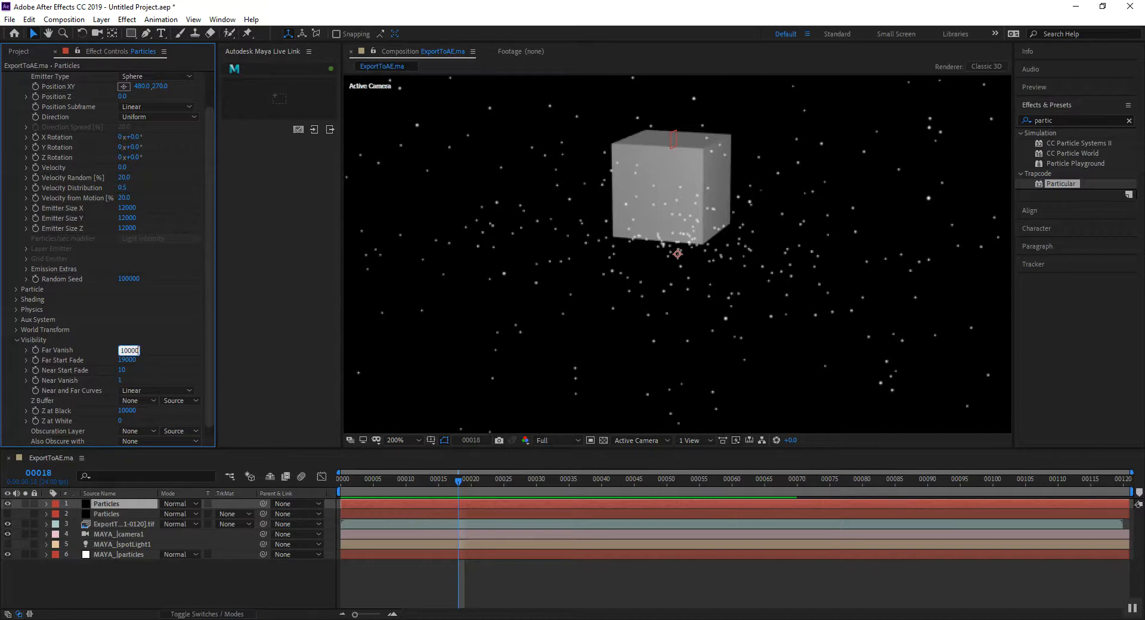
{"action": "key", "text": "Return"}
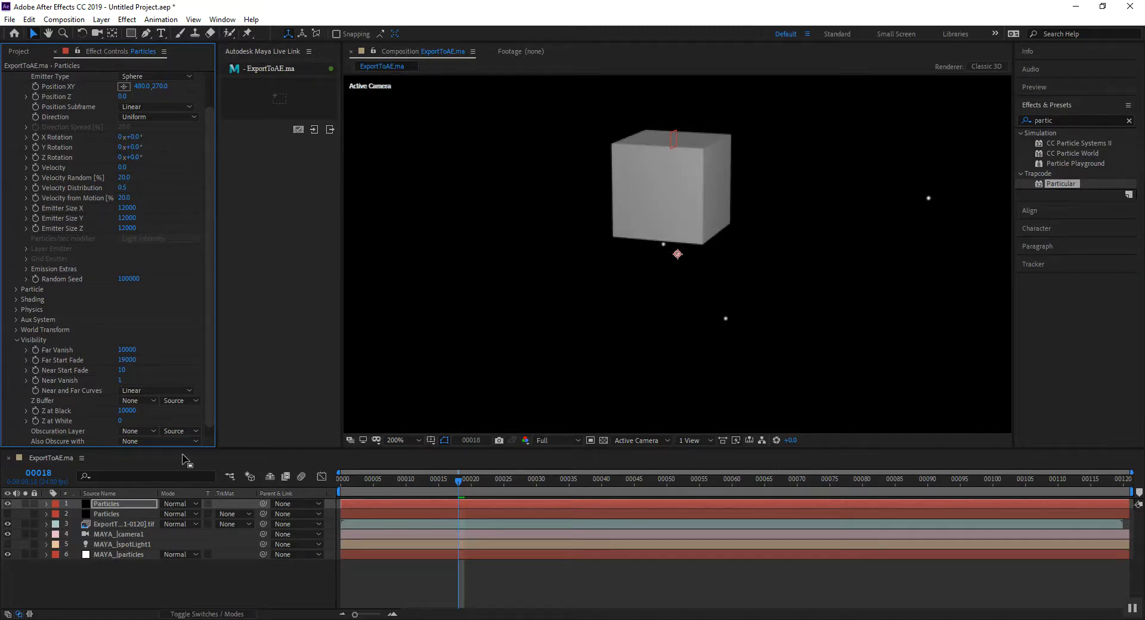
{"action": "left_click", "coordinate": [127, 350]}
{"action": "type", "text": "15000"}
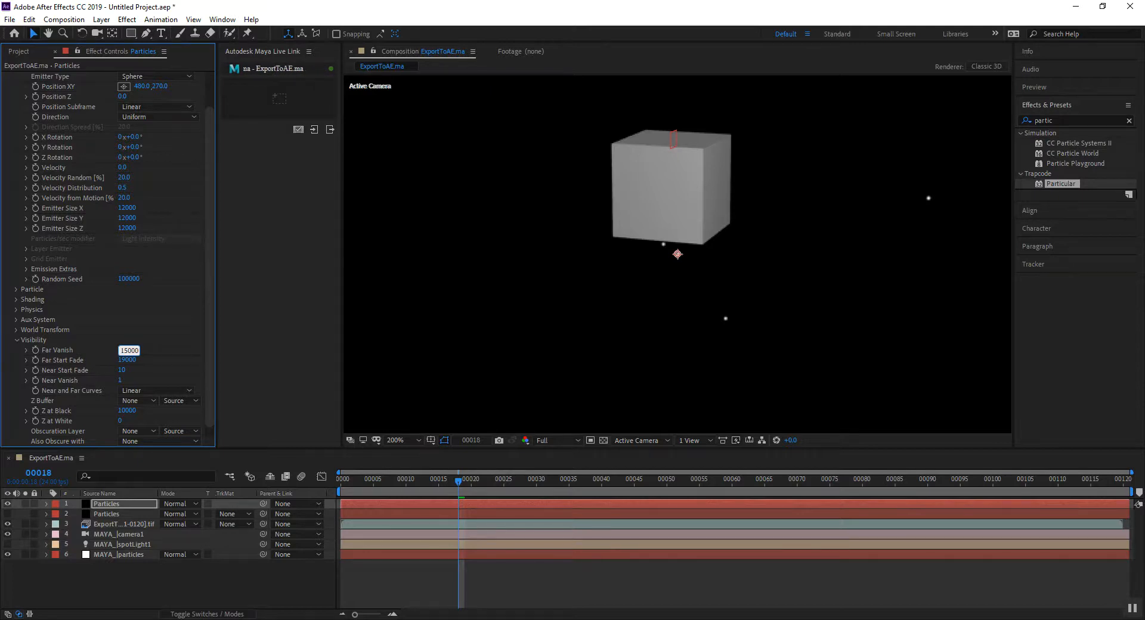
{"action": "key", "text": "Return"}
{"action": "key", "text": "Return"}
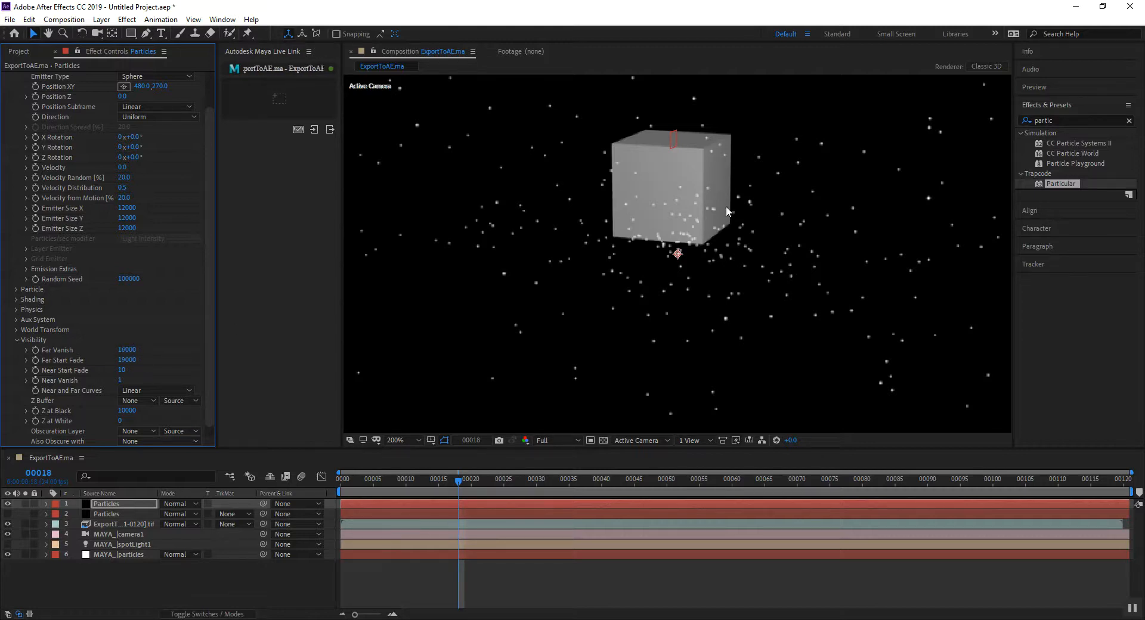
{"action": "left_click", "coordinate": [129, 351]}
{"action": "type", "text": "15500"}
{"action": "key", "text": "Return"}
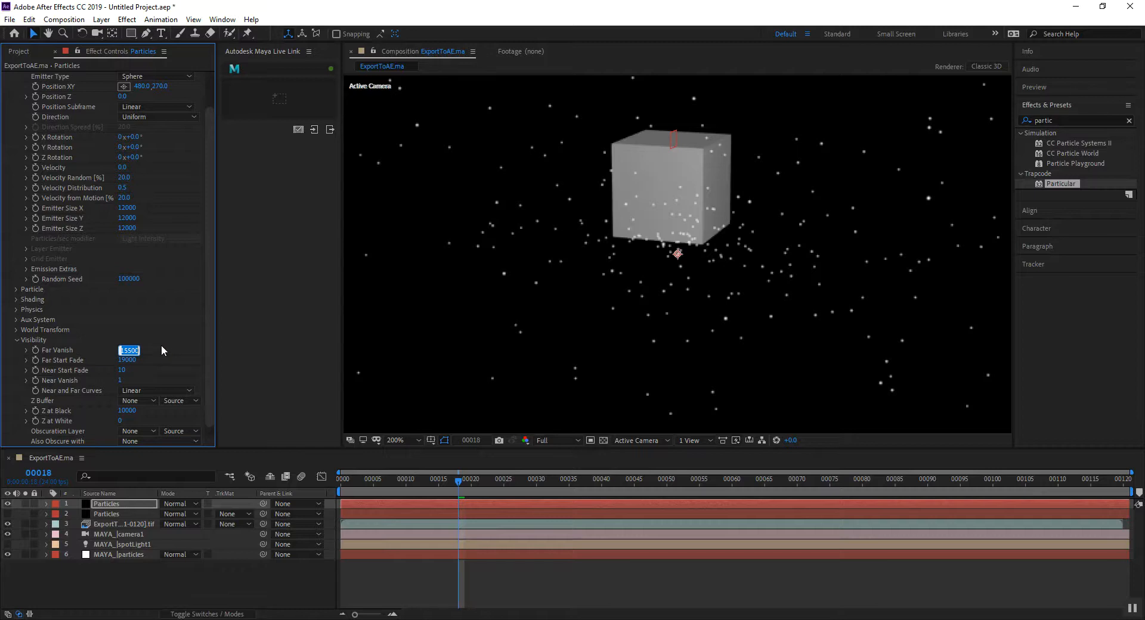
{"action": "type", "text": "15250"}
{"action": "key", "text": "Return"}
- Examine the upper layer's particles against the cube at 200% magnification, preview the animation, and go to frame 1
{"action": "key", "text": "period"}
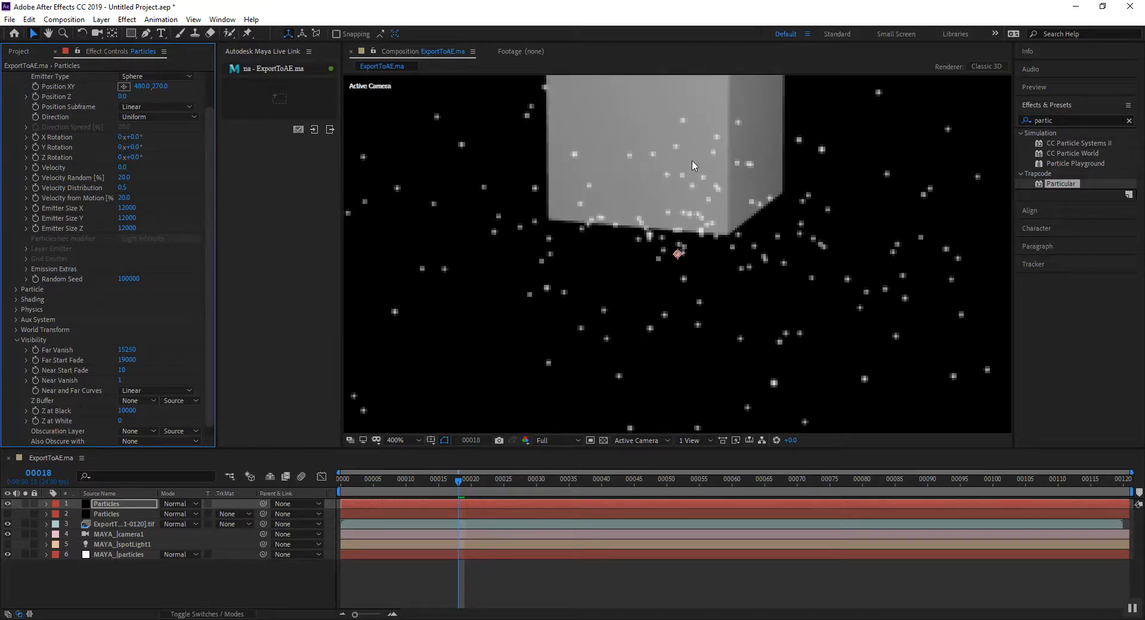
{"action": "key", "text": "slash"}
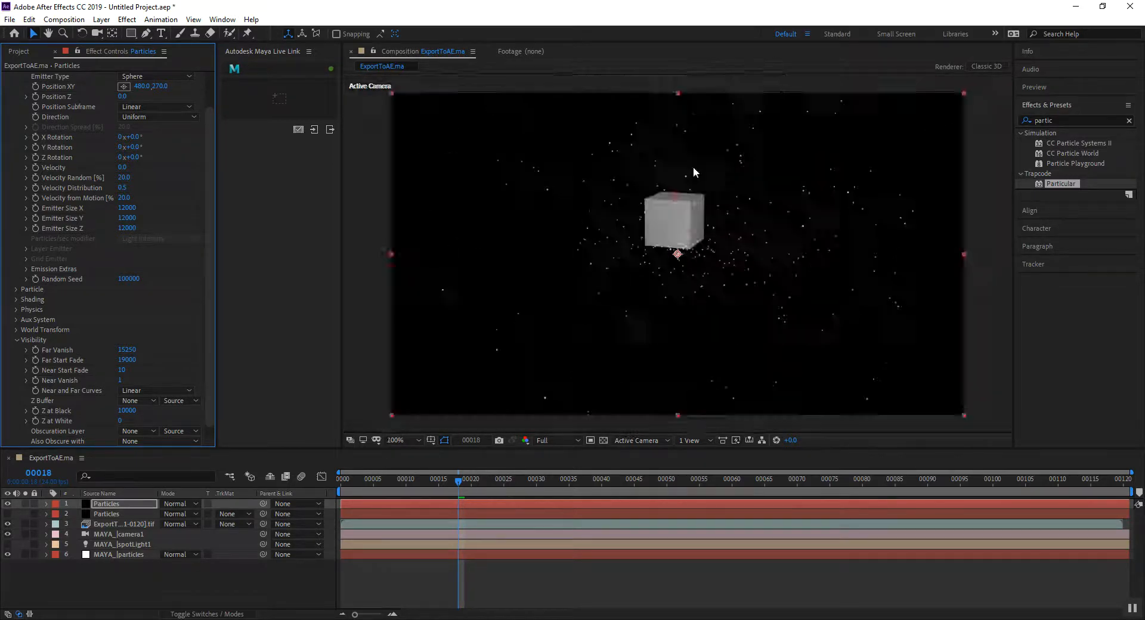
{"action": "key", "text": "period"}
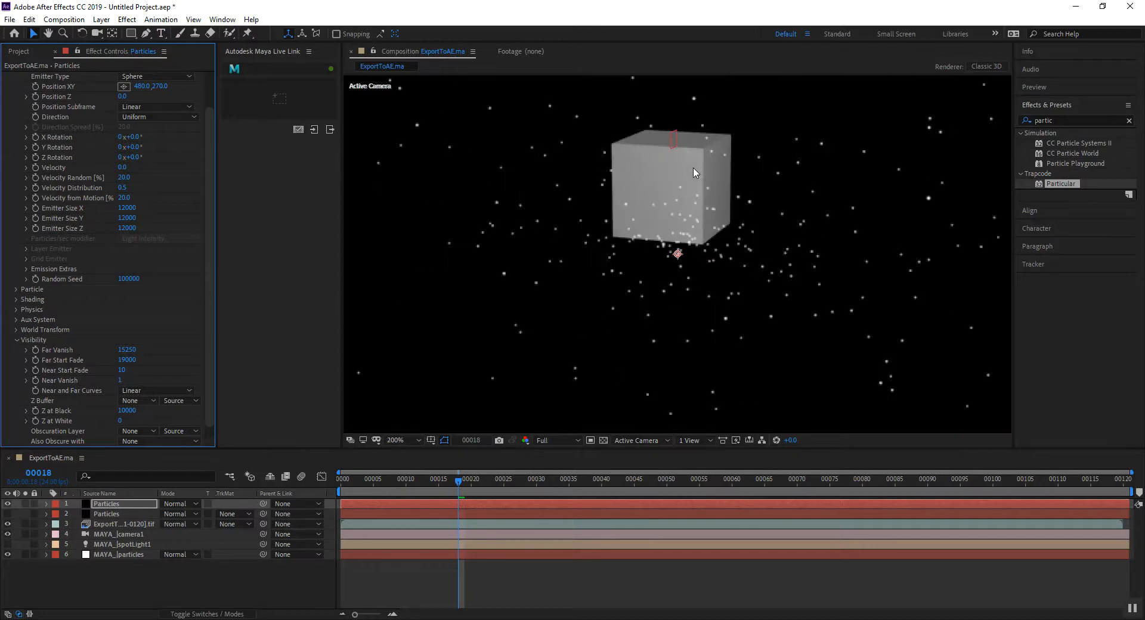
{"action": "key", "text": "space"}
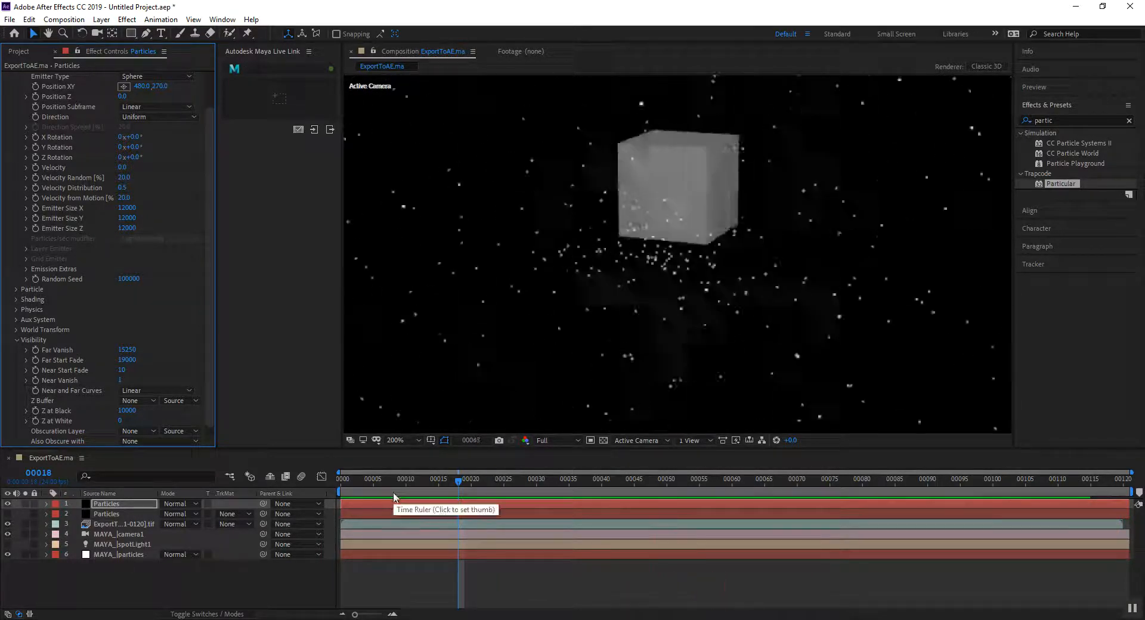
{"action": "key", "text": "space"}
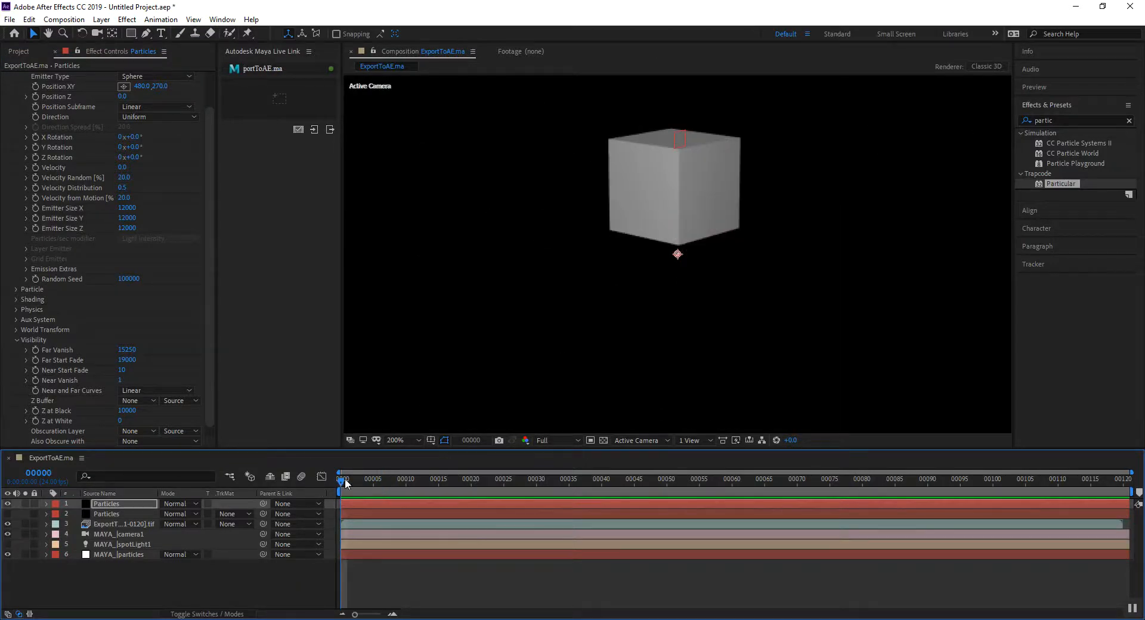
{"action": "left_click", "coordinate": [348, 480]}
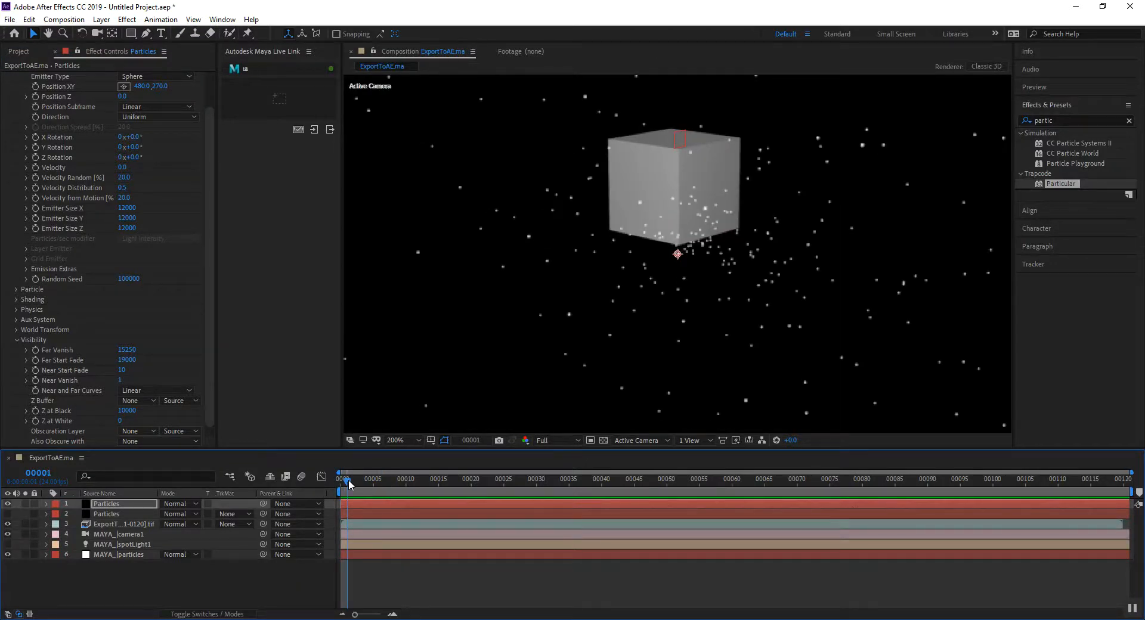
- Show the lower Particles layer again, and place a duplicate of the TIFF sequence layer between the two Particles layers
{"action": "left_click", "coordinate": [7, 515]}
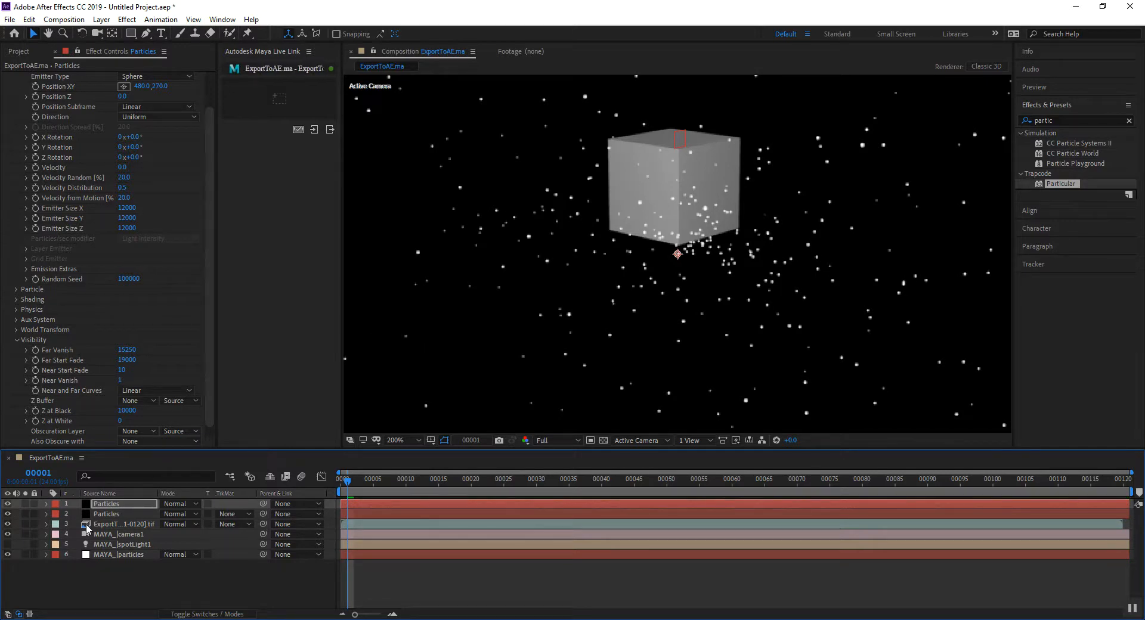
{"action": "left_click", "coordinate": [109, 526]}
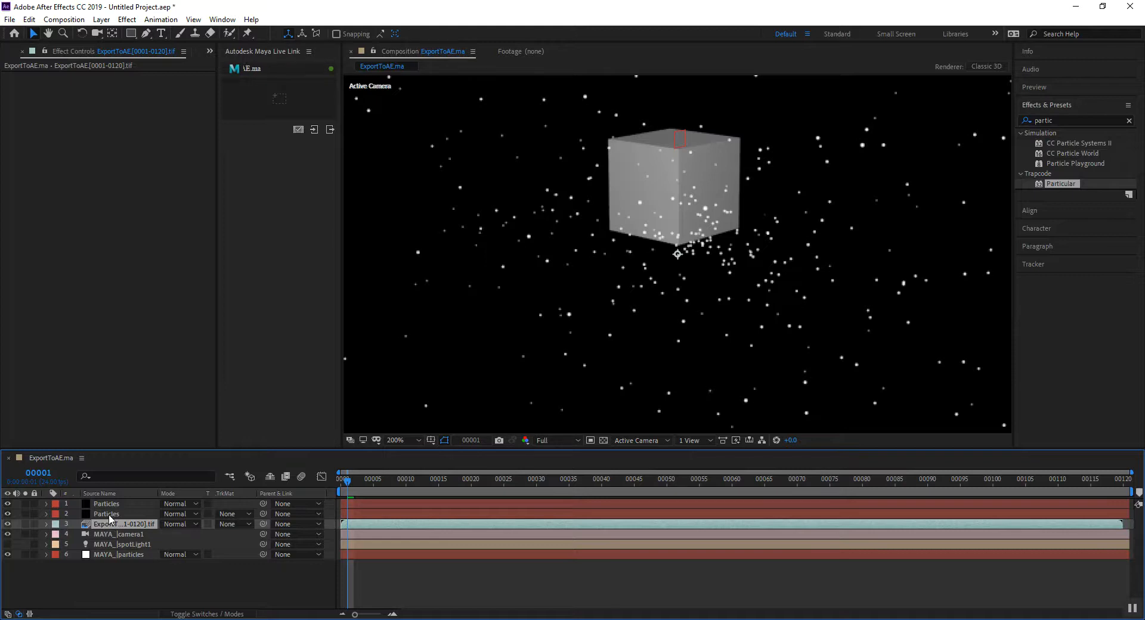
{"action": "key", "text": "ctrl+d"}
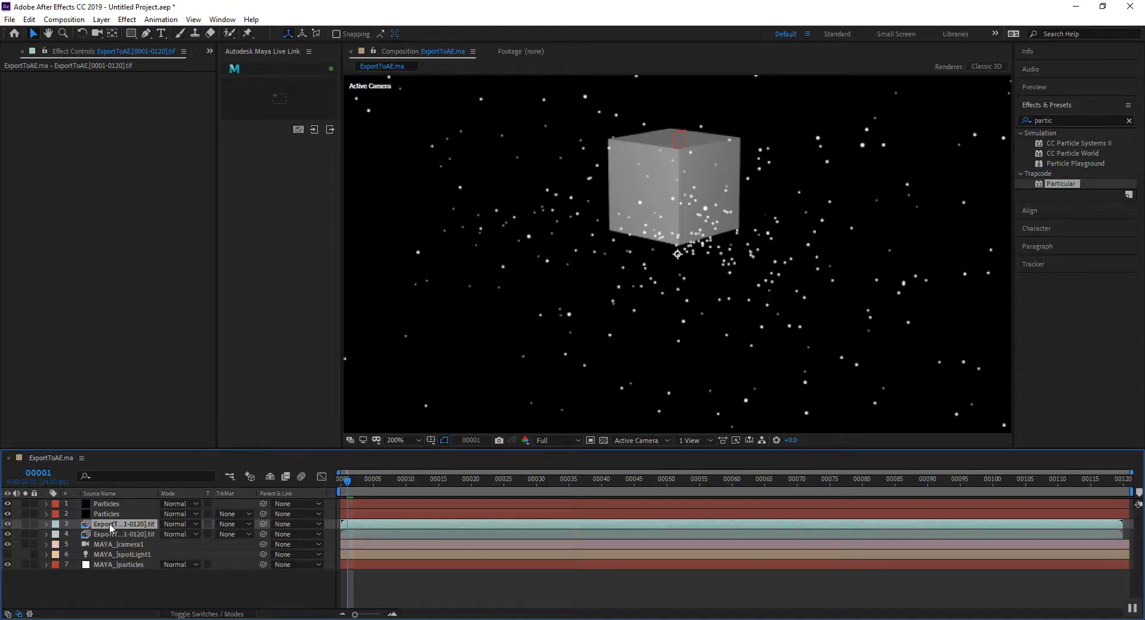
{"action": "left_click_drag", "start_coordinate": [111, 524], "coordinate": [115, 512]}
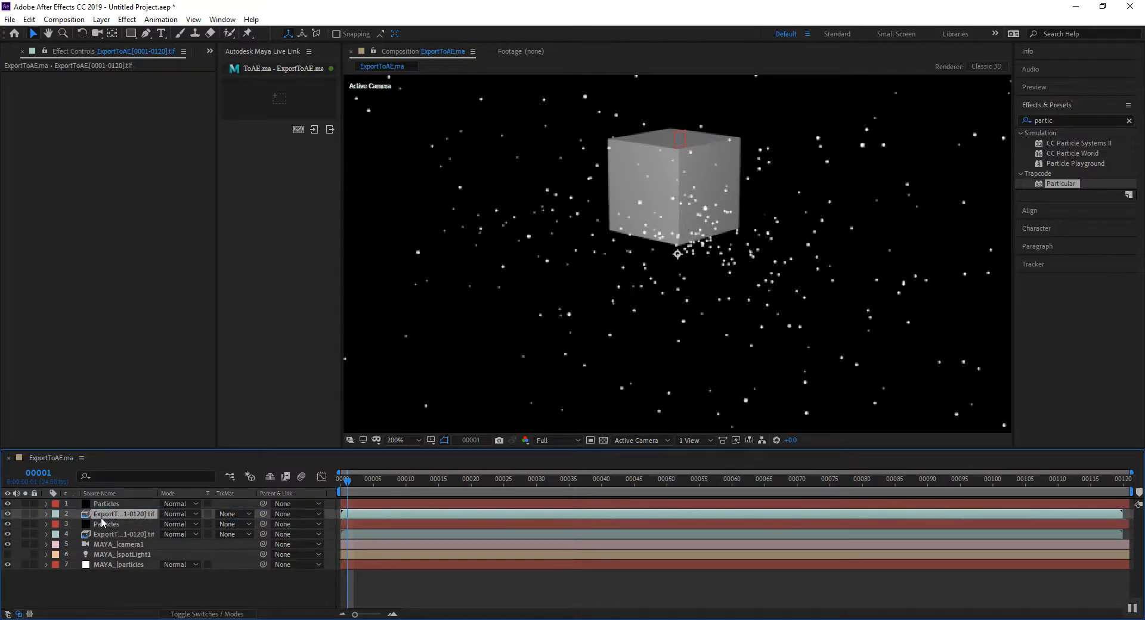
- Hide the top Particles and lower TIFF layers, and apply an Alpha Inverted Matte from the TIFF copy to the lower Particles layer
{"action": "left_click", "coordinate": [106, 525]}
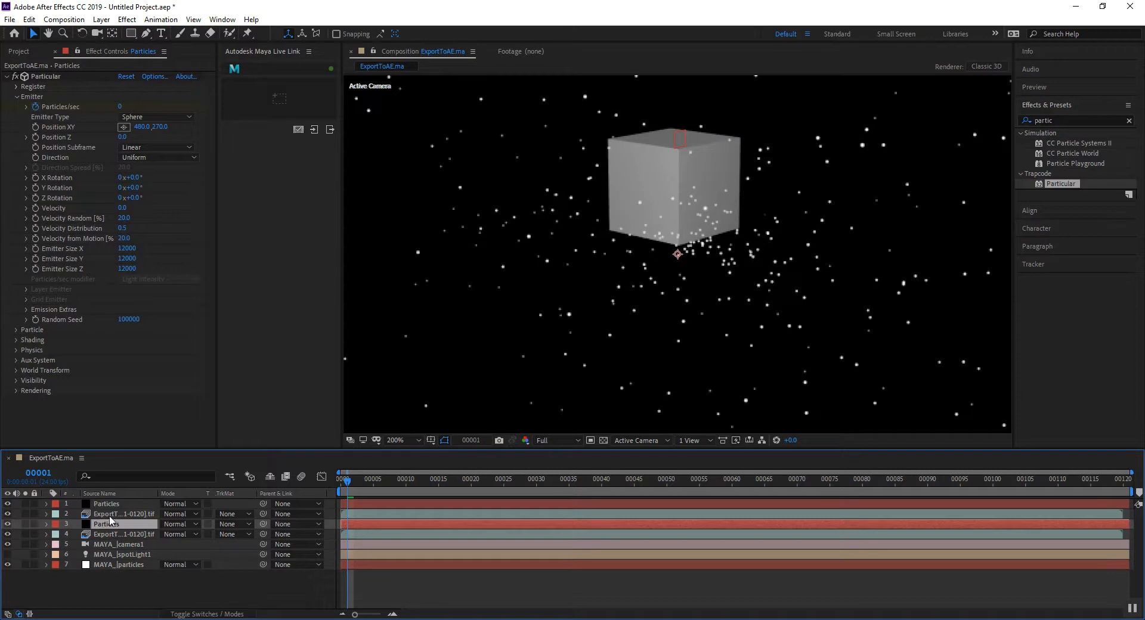
{"action": "left_click", "coordinate": [8, 504]}
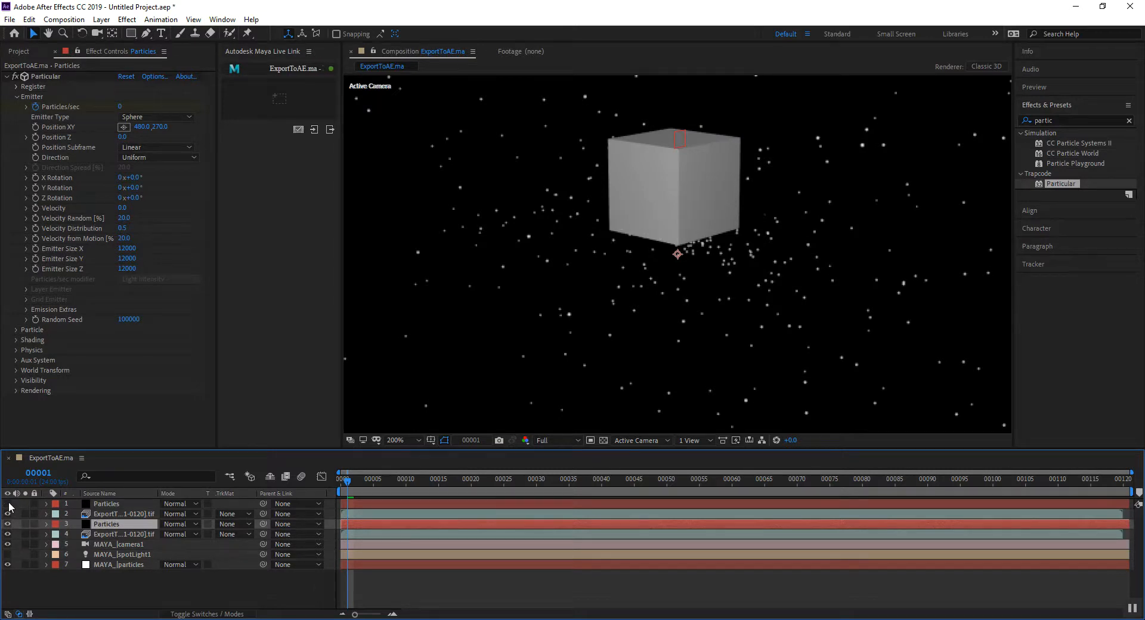
{"action": "left_click", "coordinate": [7, 535]}
{"action": "left_click", "coordinate": [110, 536]}
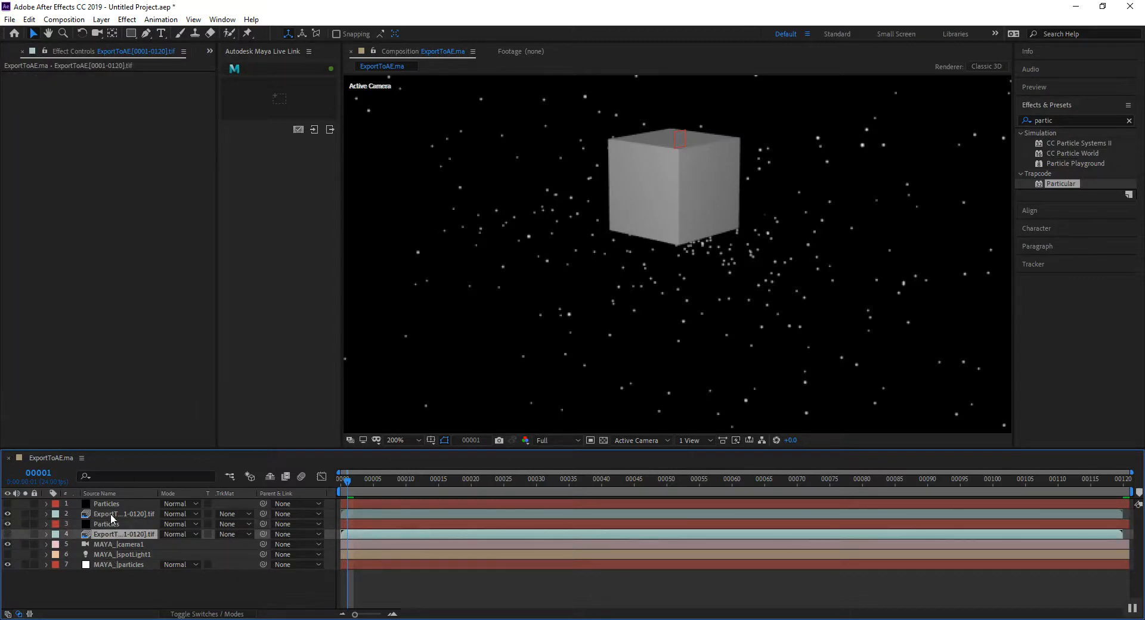
{"action": "left_click", "coordinate": [111, 515]}
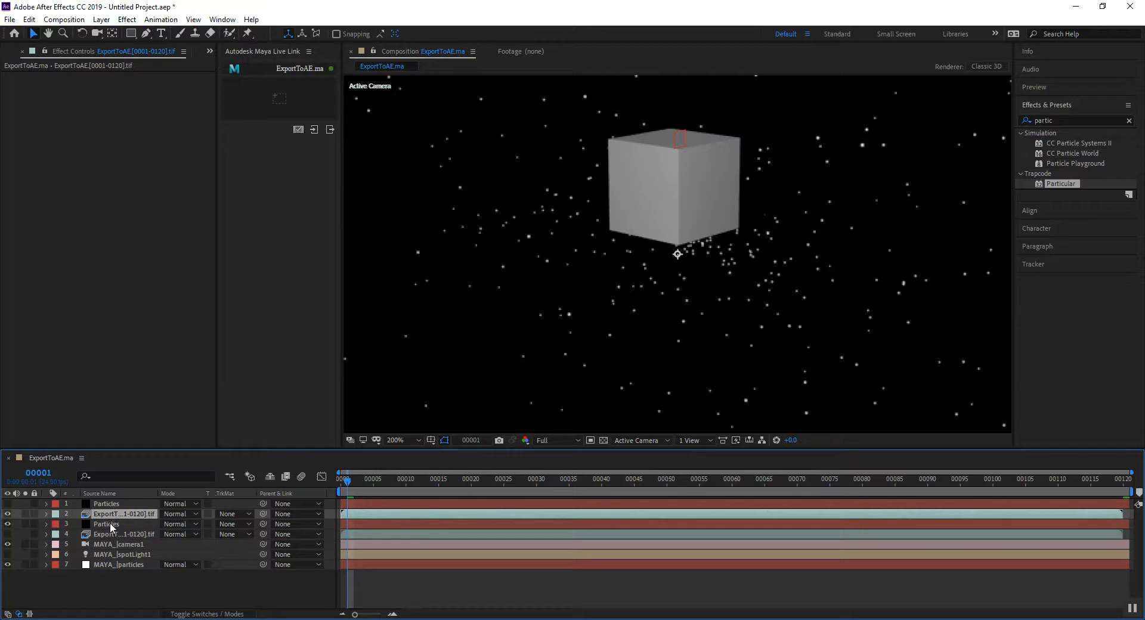
{"action": "left_click", "coordinate": [110, 525]}
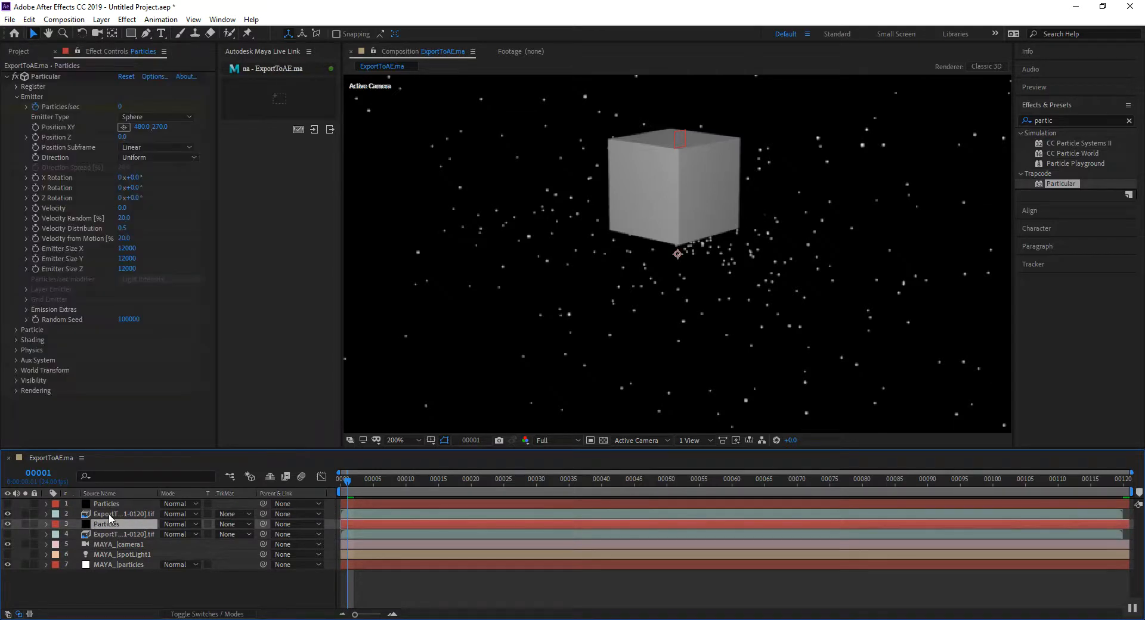
{"action": "left_click", "coordinate": [110, 517]}
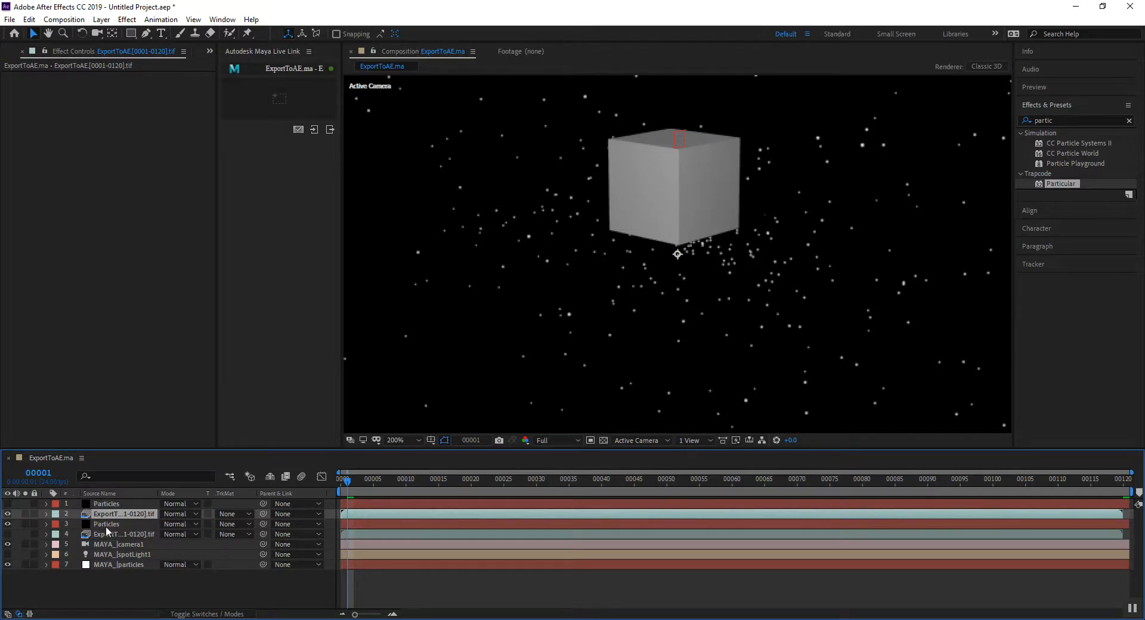
{"action": "left_click", "coordinate": [110, 525]}
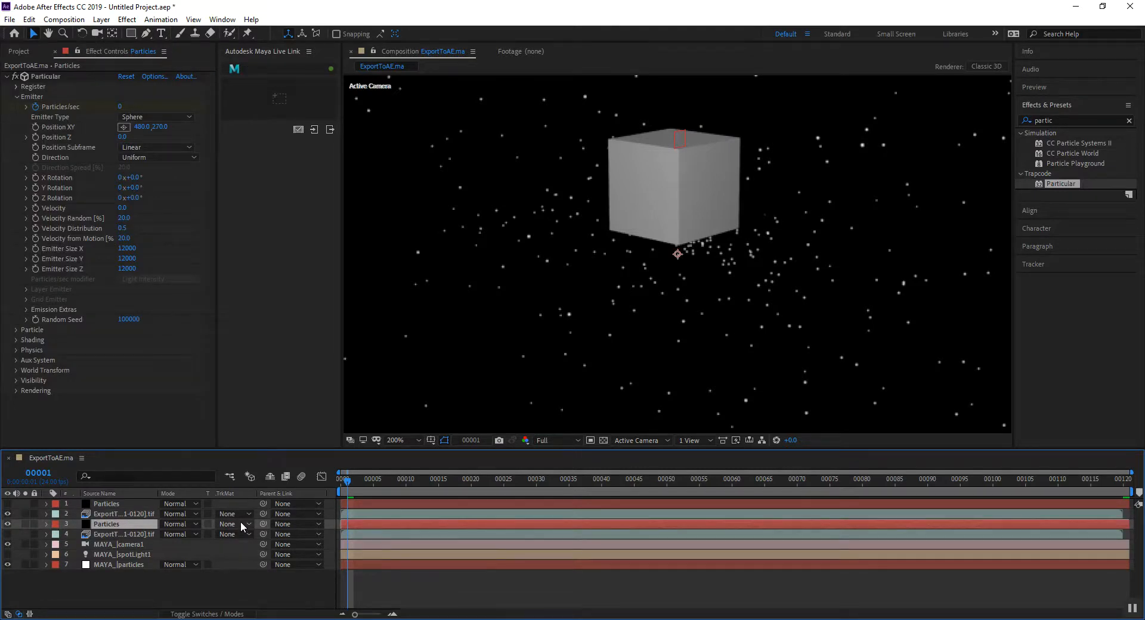
{"action": "left_click", "coordinate": [241, 522]}
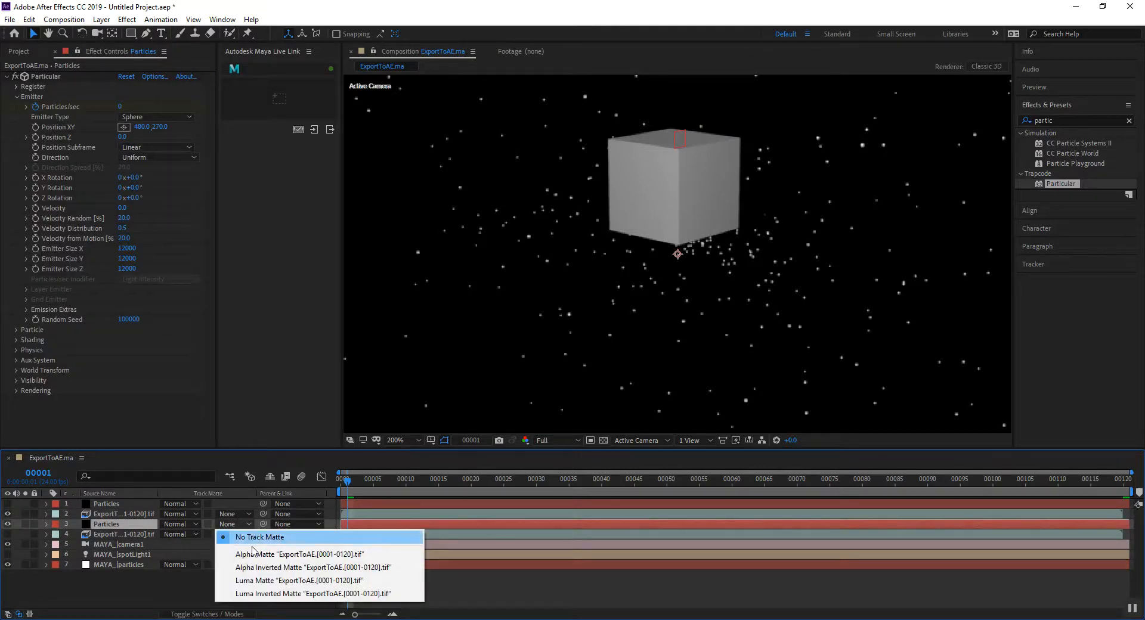
{"action": "left_click", "coordinate": [263, 568]}
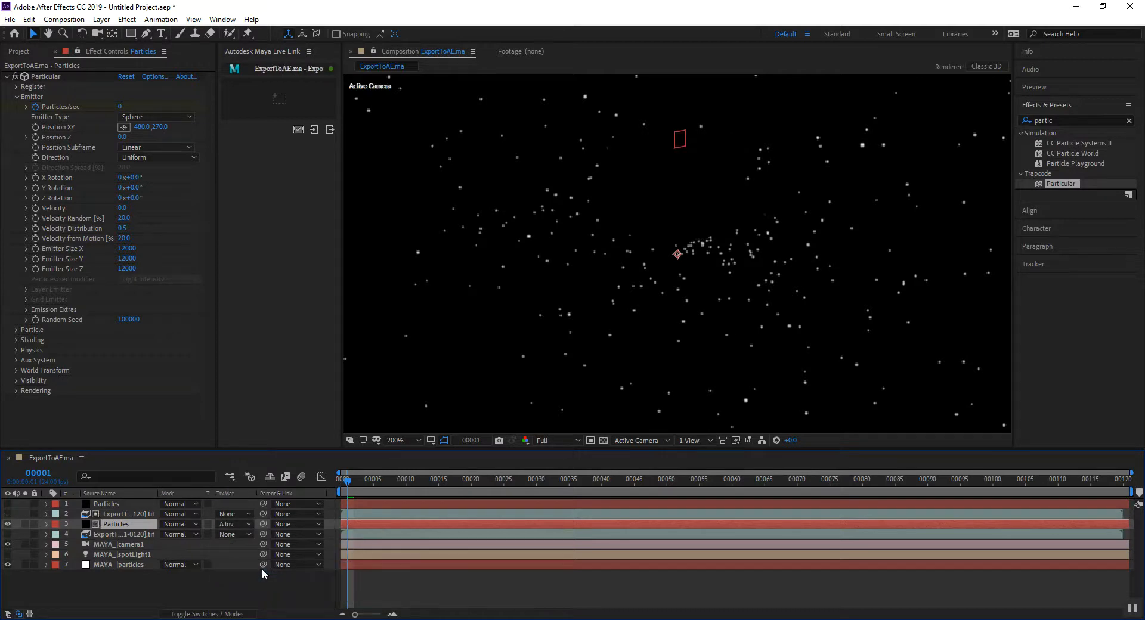
- Scrub the matted particles between frames 9 and 18, and show the top Particles layer and the lower TIFF layer again
{"action": "left_click_drag", "start_coordinate": [358, 484], "coordinate": [466, 493]}
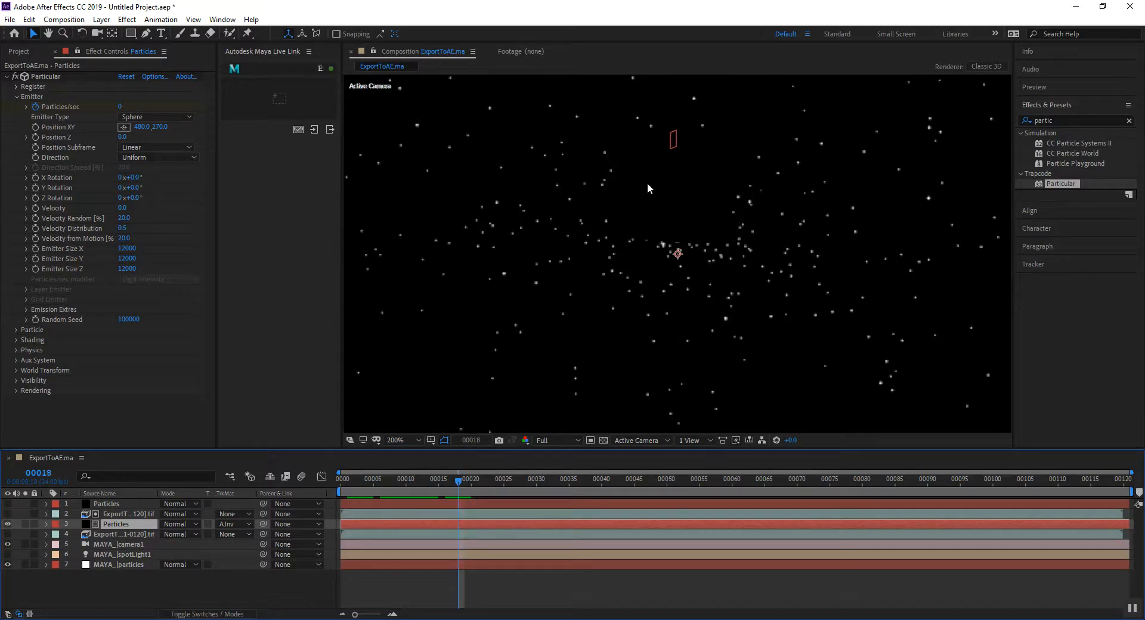
{"action": "left_click_drag", "start_coordinate": [434, 480], "coordinate": [399, 481]}
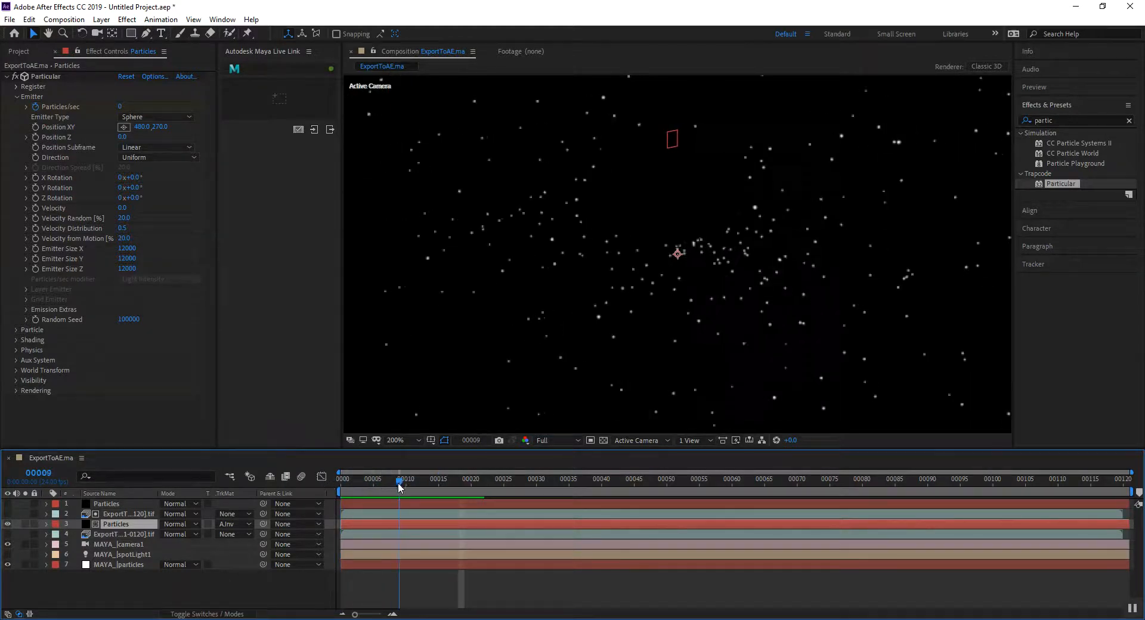
{"action": "left_click", "coordinate": [109, 506]}
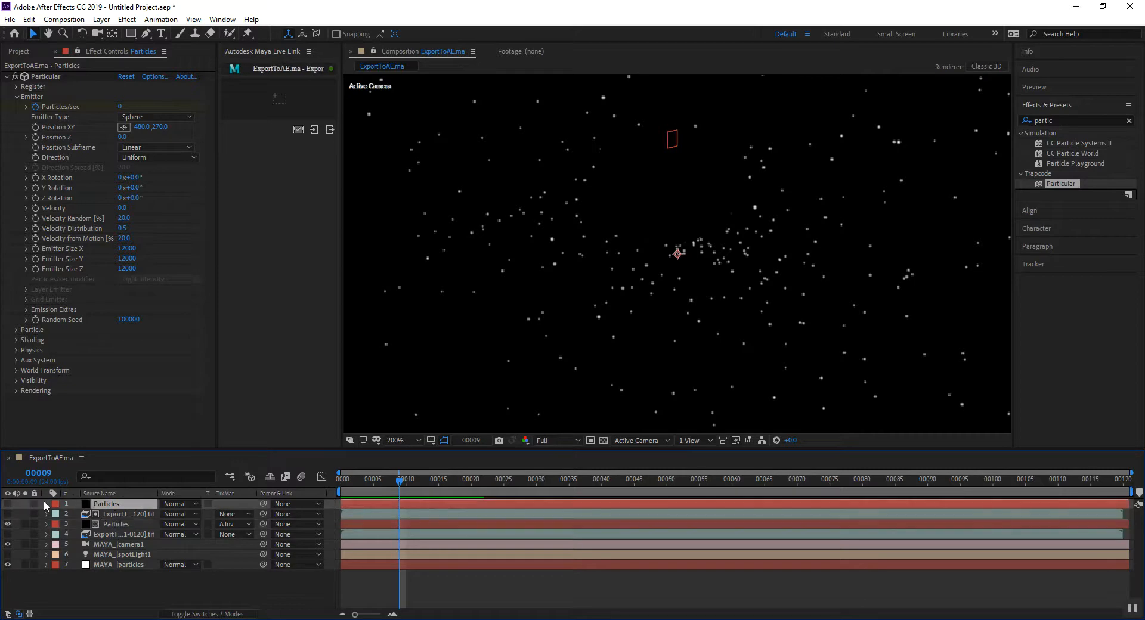
{"action": "left_click", "coordinate": [8, 505]}
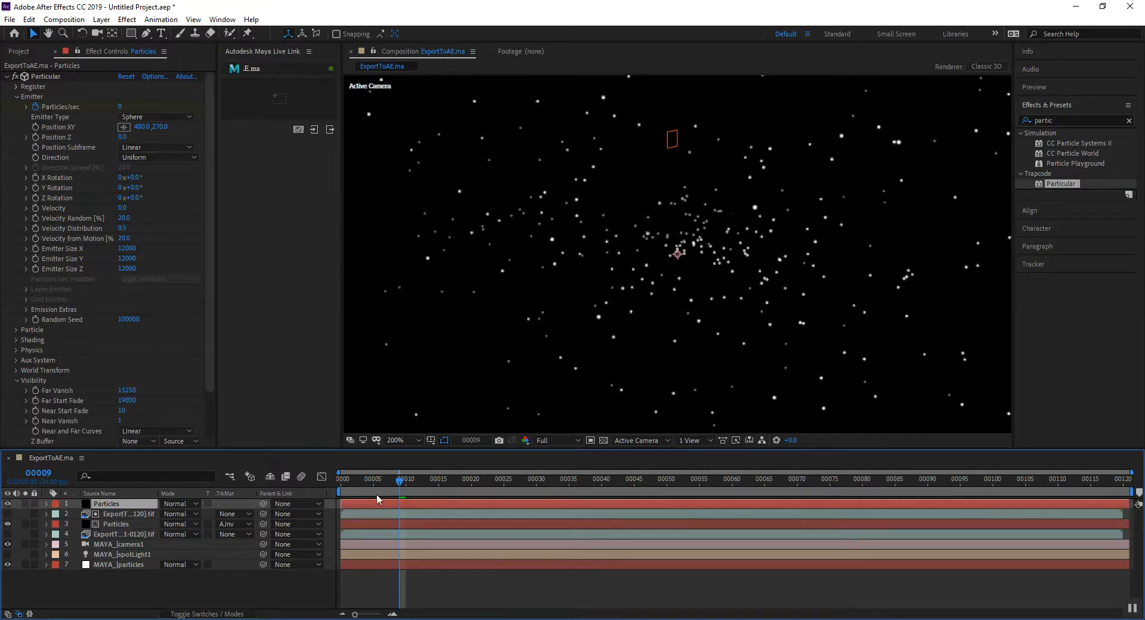
{"action": "left_click_drag", "start_coordinate": [388, 479], "coordinate": [457, 489]}
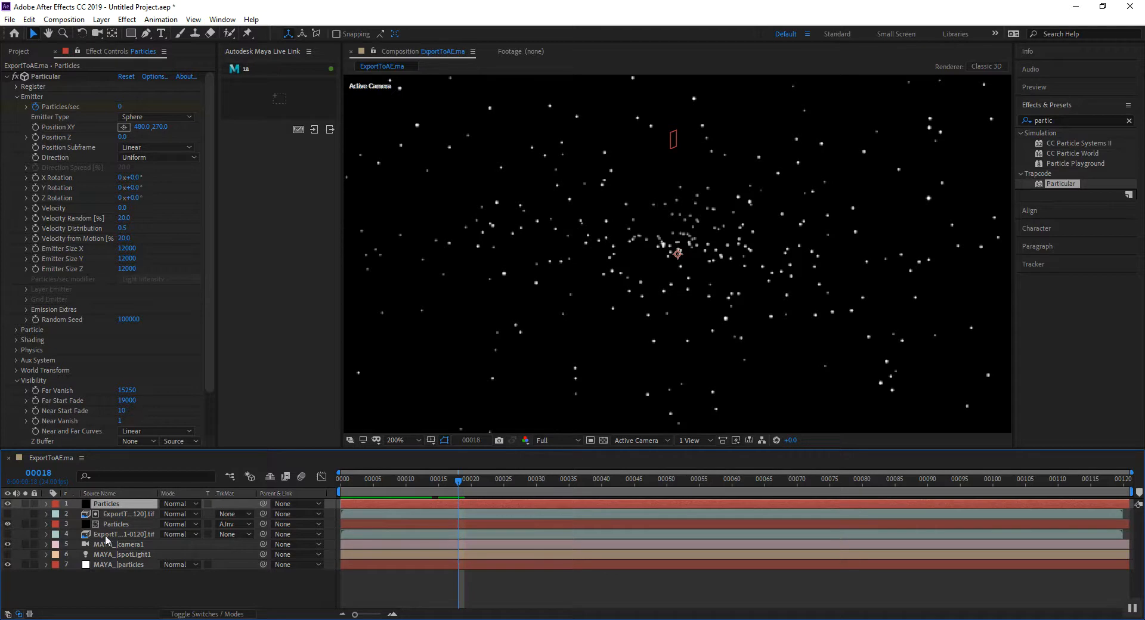
{"action": "left_click", "coordinate": [8, 534]}
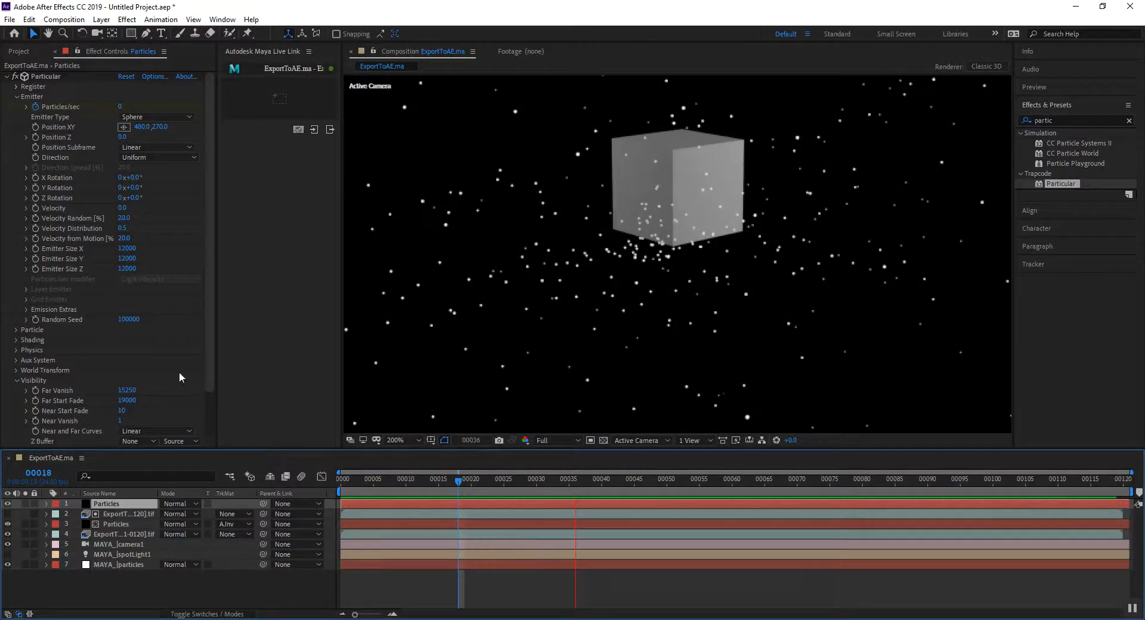
- Set the top Particles layer's Far Vanish to 12000 and check the result at frame 1
{"action": "left_click", "coordinate": [129, 391]}
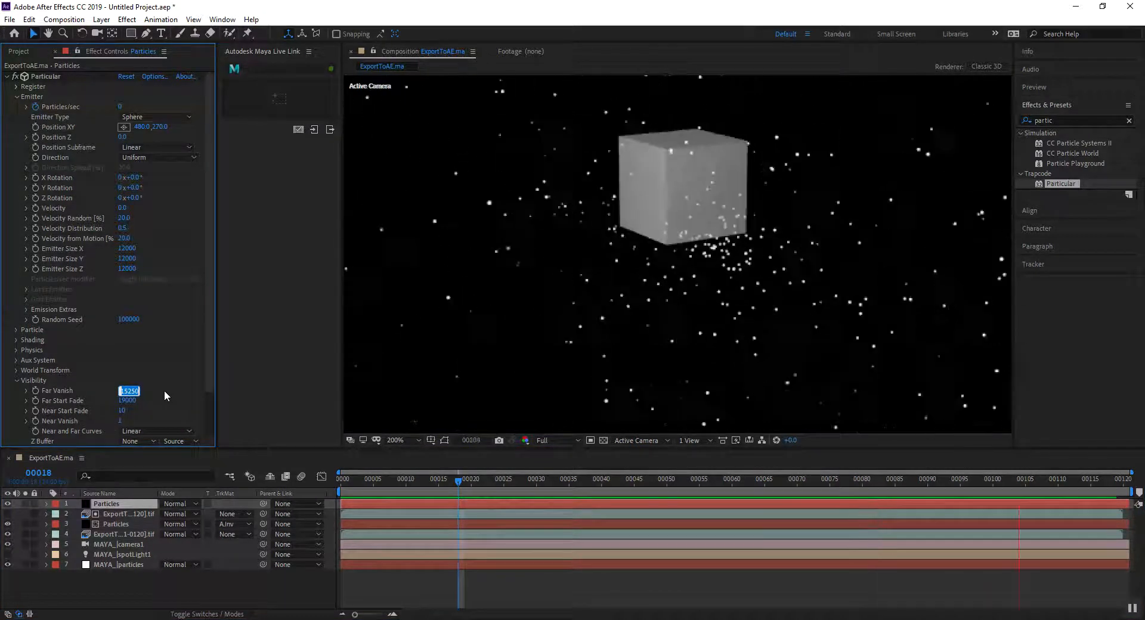
{"action": "type", "text": "12000"}
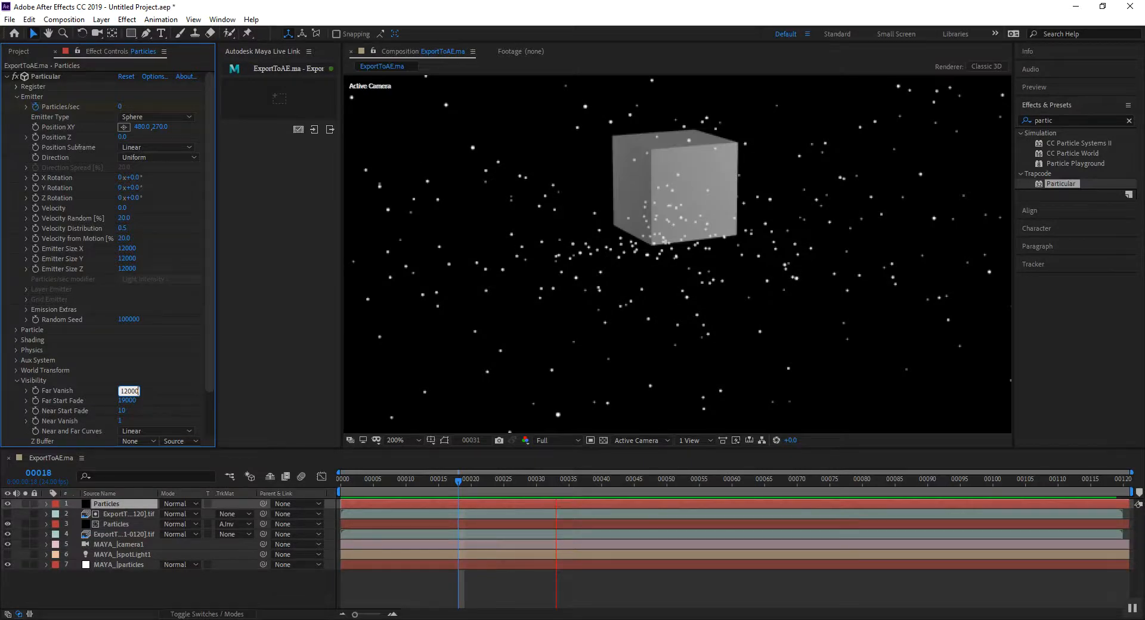
{"action": "left_click", "coordinate": [163, 390]}
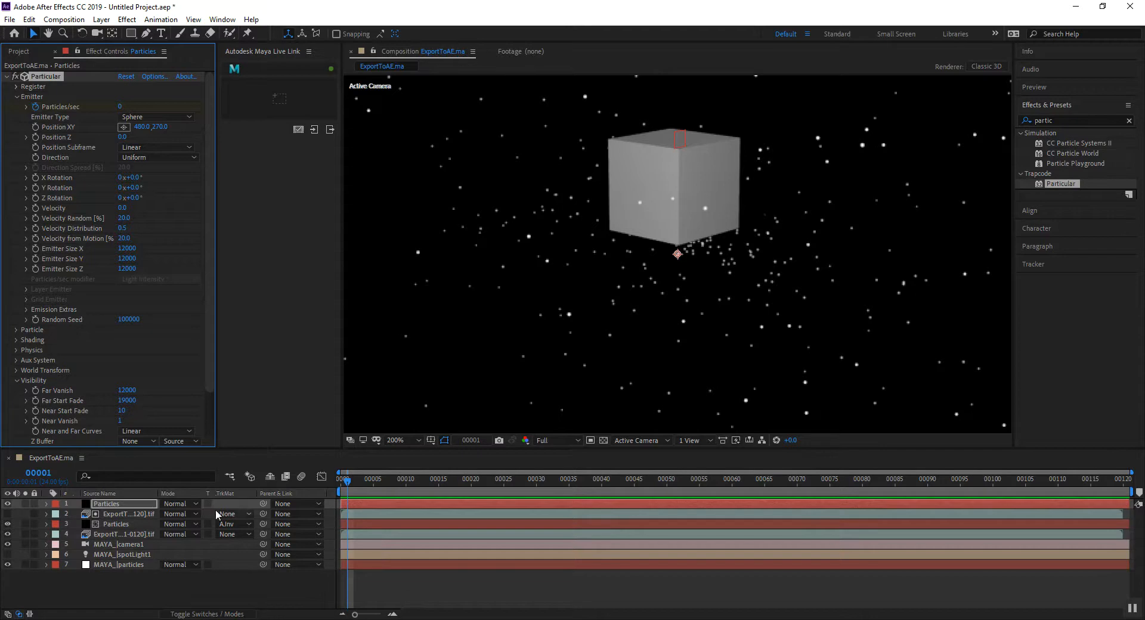
- Enable motion blur on both Particles layers and for the composition, and preview the animation
{"action": "key", "text": "F4"}
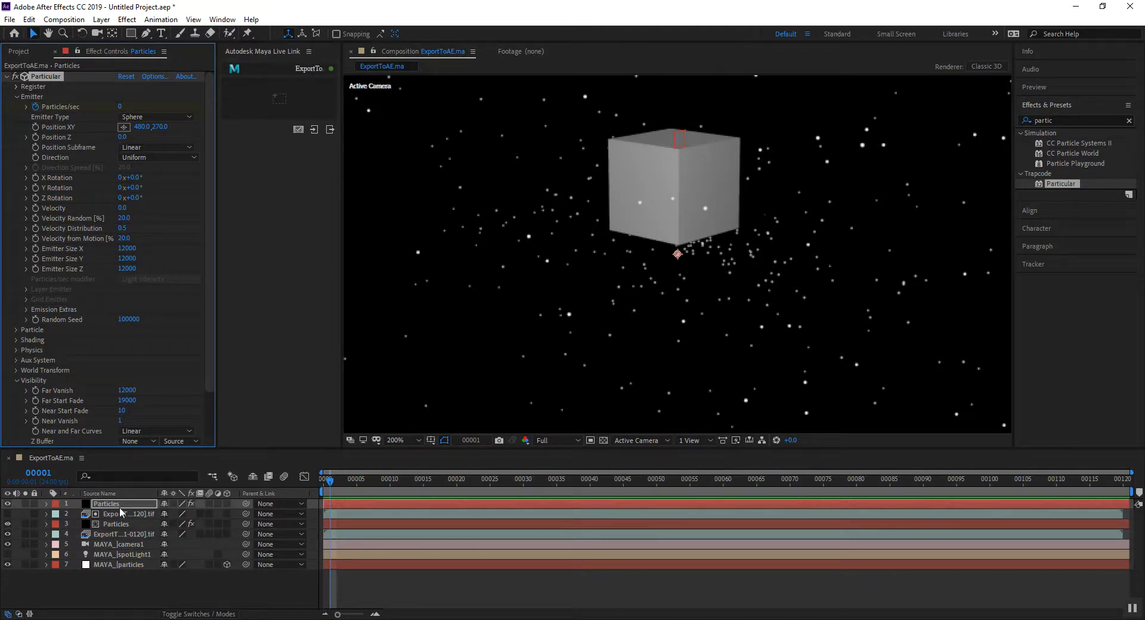
{"action": "left_click", "coordinate": [209, 504]}
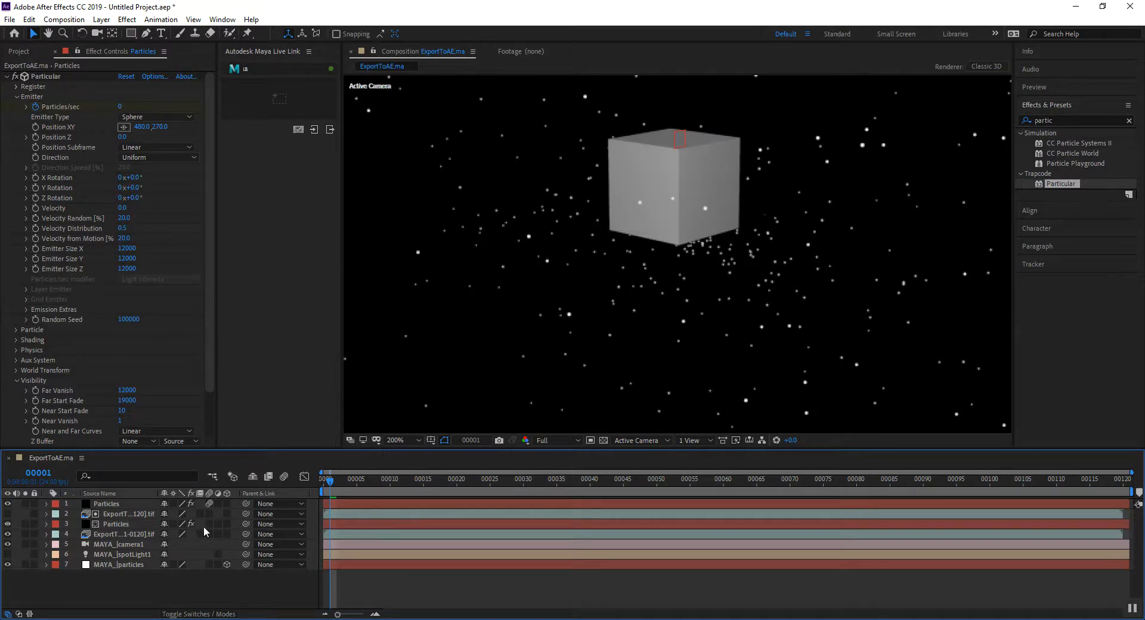
{"action": "left_click", "coordinate": [209, 525]}
{"action": "key", "text": "space"}
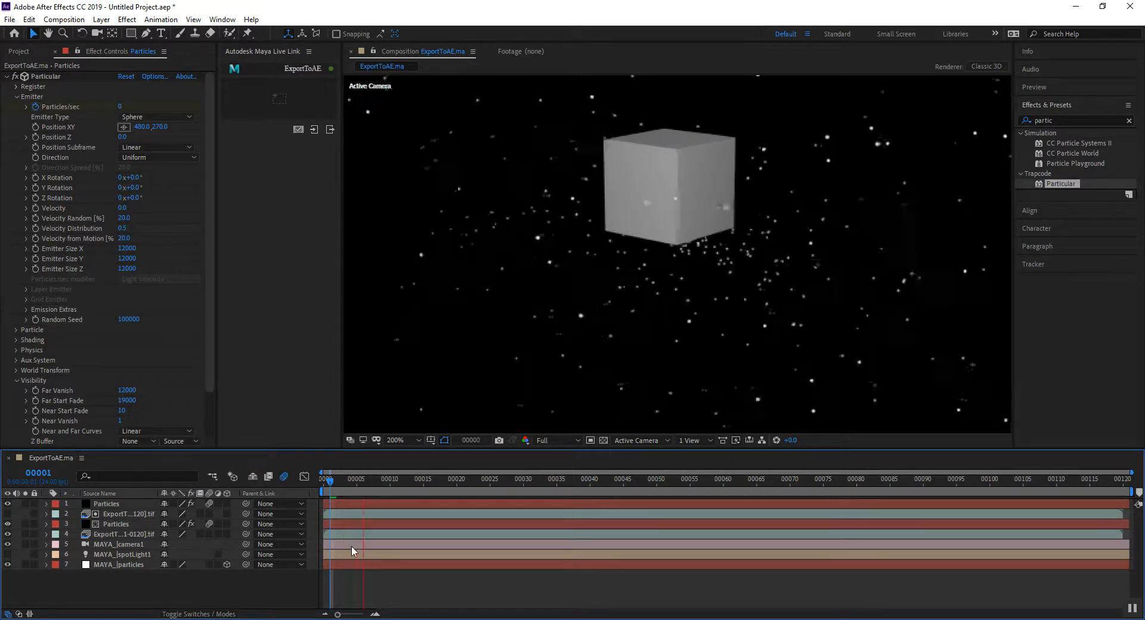